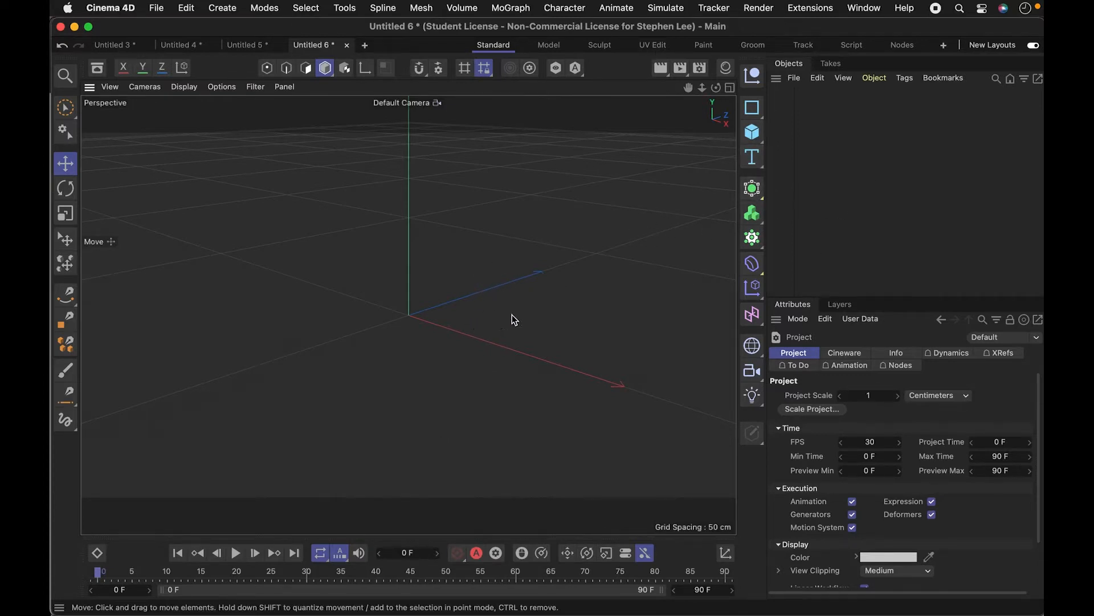
Add a Volume Builder object to the empty scene.
key("3")
left_click_drag(452, 334, 642, 207)
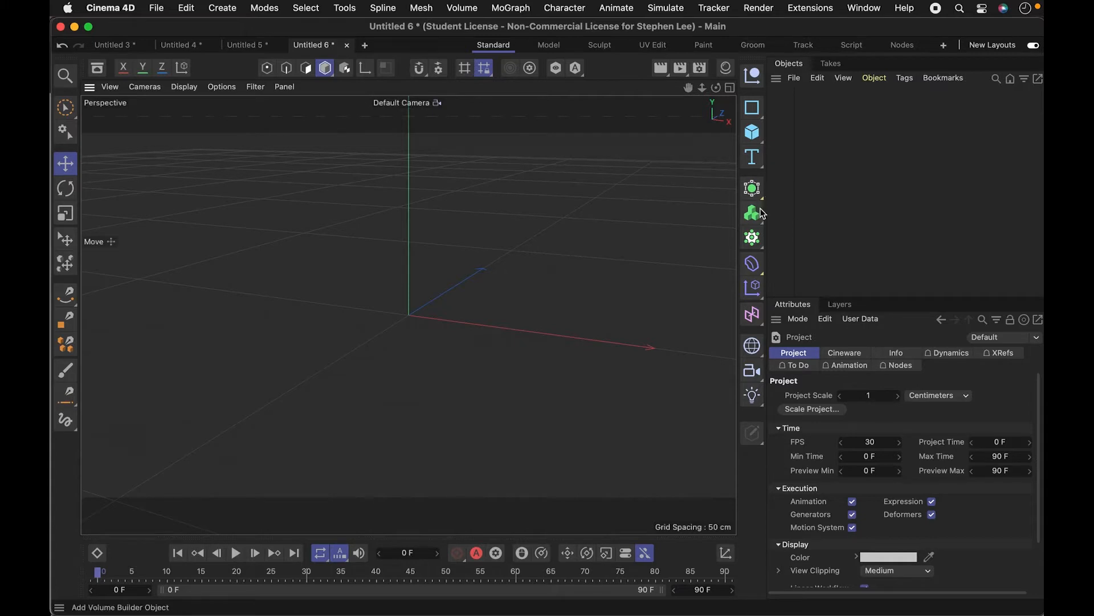
left_click_drag(752, 188, 804, 277)
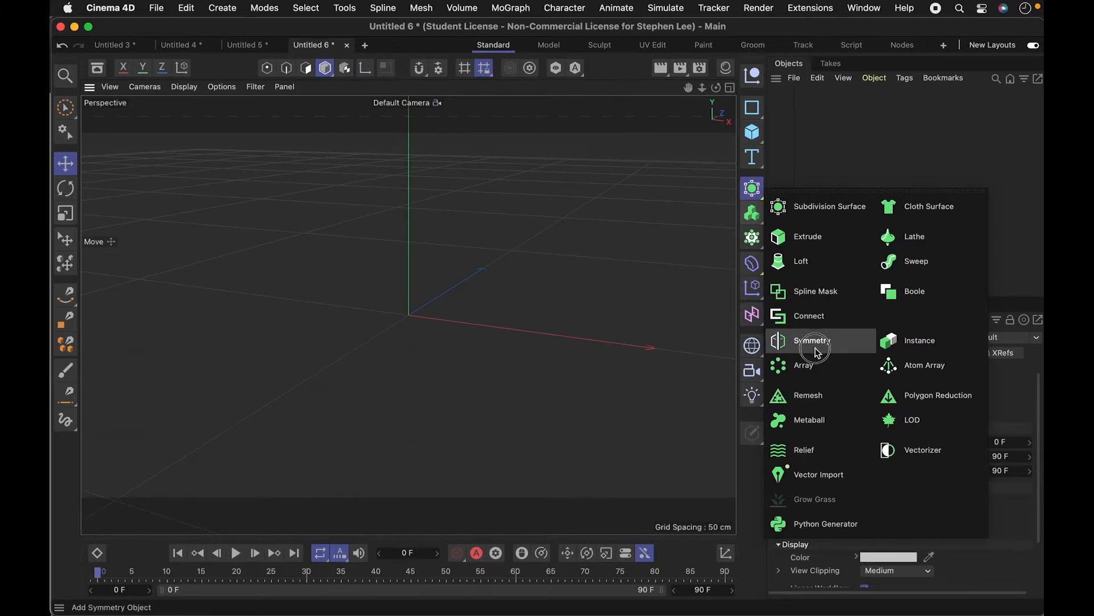
left_click(752, 212)
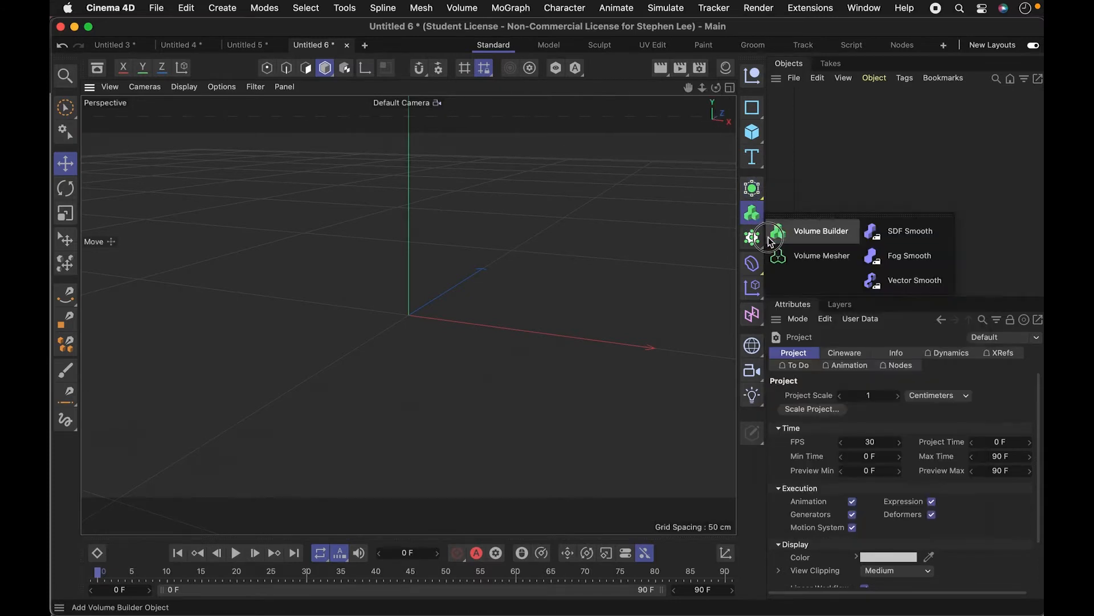
left_click(834, 240)
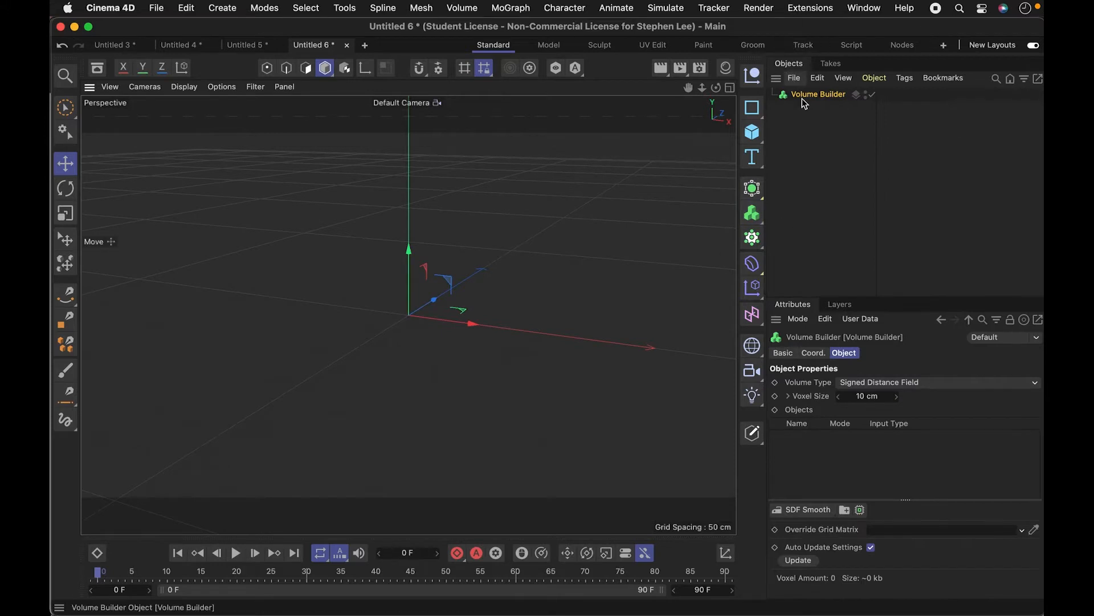
Add a sphere raised above the origin, and a cube raised slightly so that it overlaps the sphere's lower half.
left_click_drag(757, 141, 885, 213)
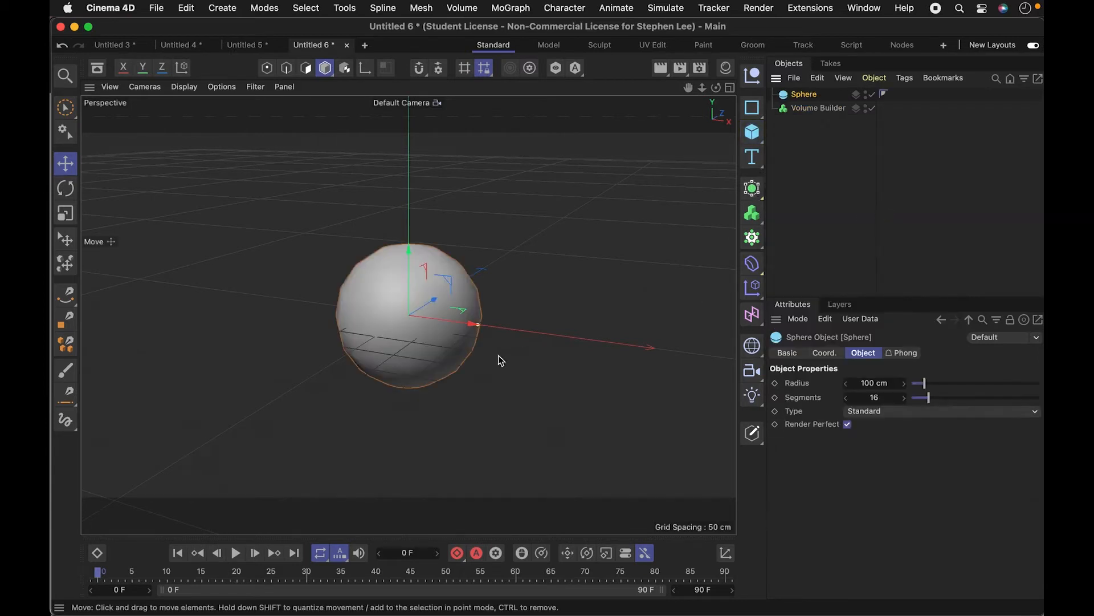
left_click_drag(411, 280, 405, 207)
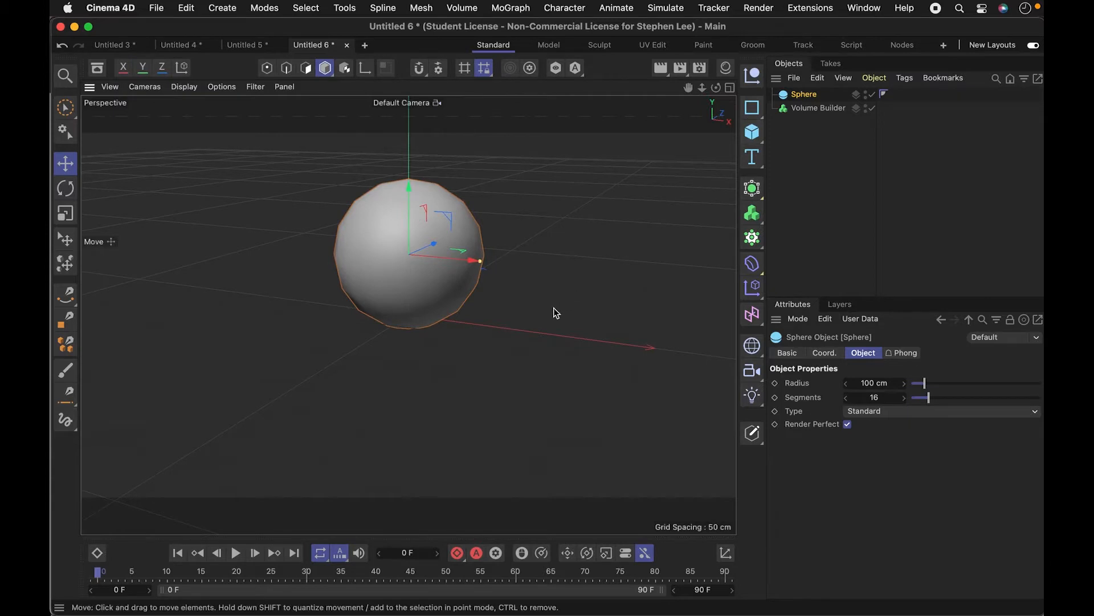
left_click_drag(489, 286, 369, 195)
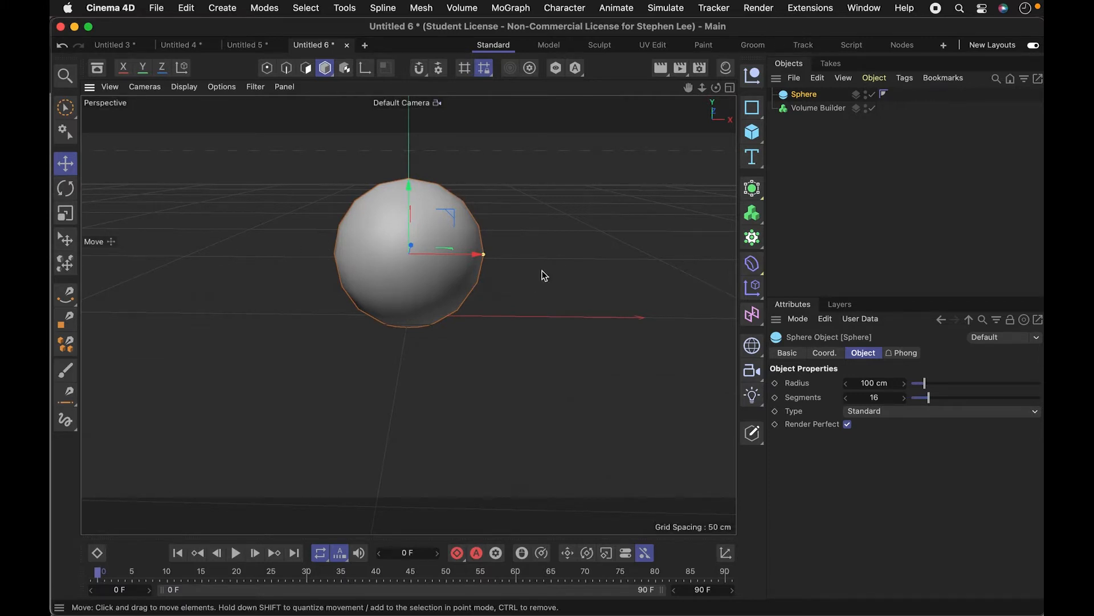
left_click_drag(754, 136, 835, 150)
left_click_drag(410, 264, 412, 251)
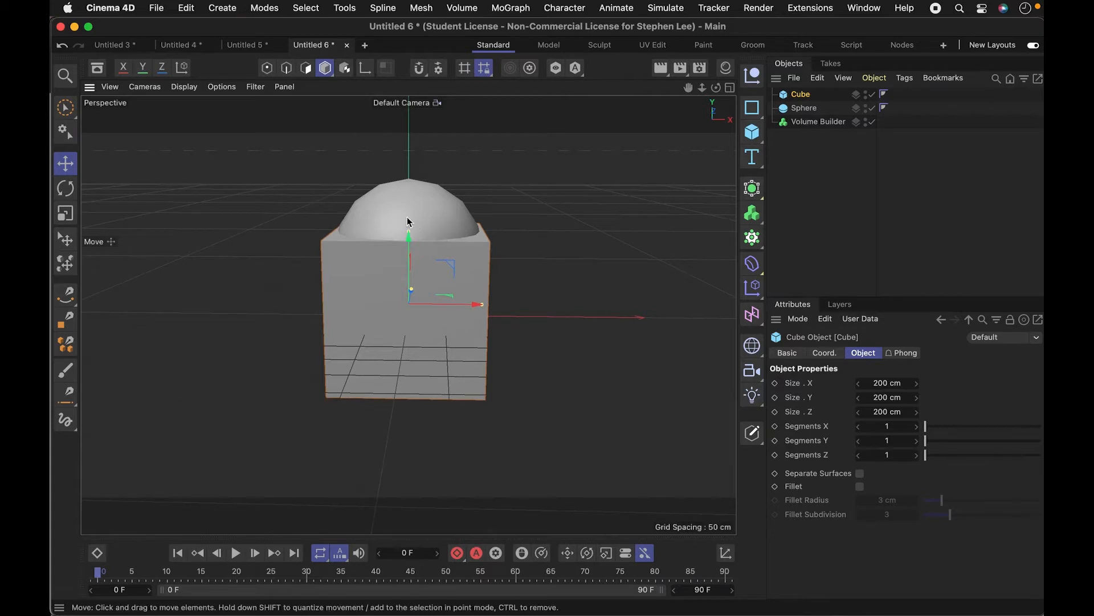
Make the cube and the sphere children of the Volume Builder, with the cube above the sphere.
left_click(802, 108, "shift")
left_click(800, 219)
left_click(794, 94, "shift")
left_click(804, 108, "shift")
left_click_drag(804, 108, 821, 122)
left_click(811, 110)
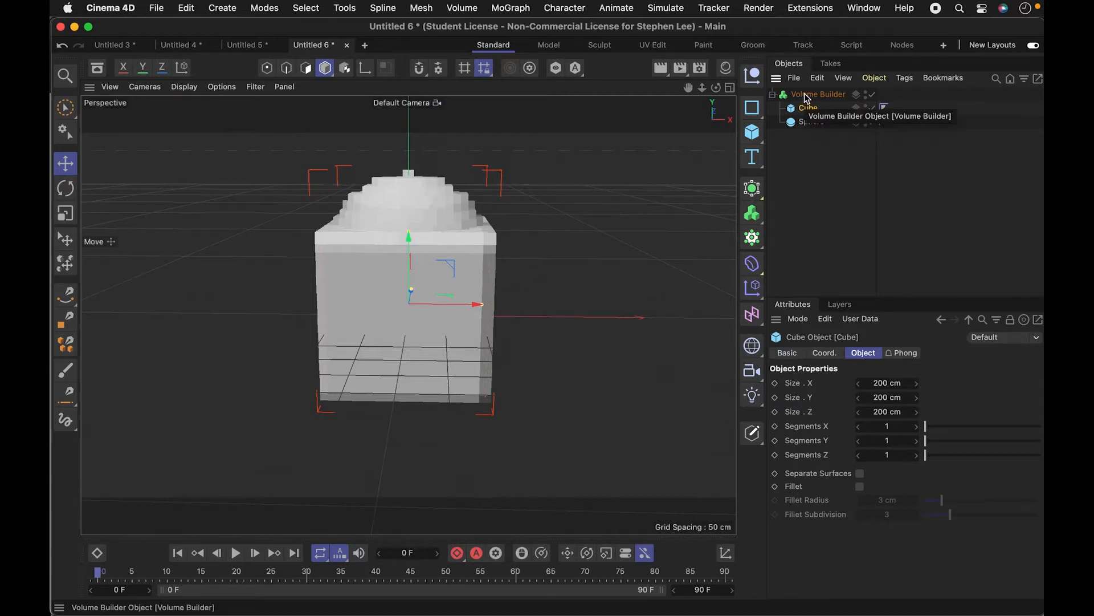
Set the Volume Builder's voxel size to 2 cm.
left_click(807, 95)
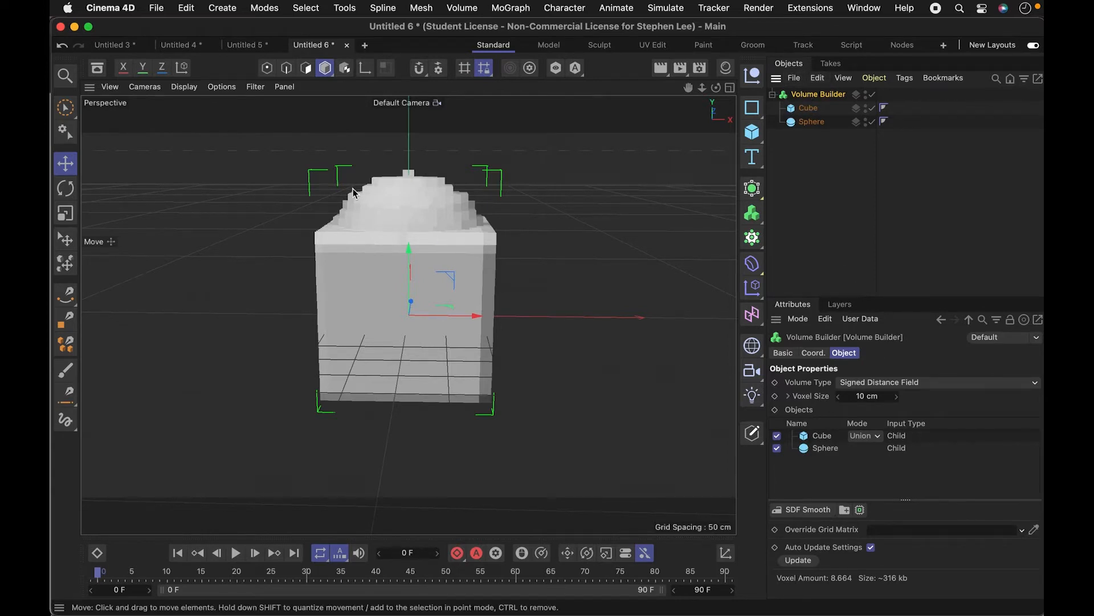
left_click_drag(495, 405, 479, 181)
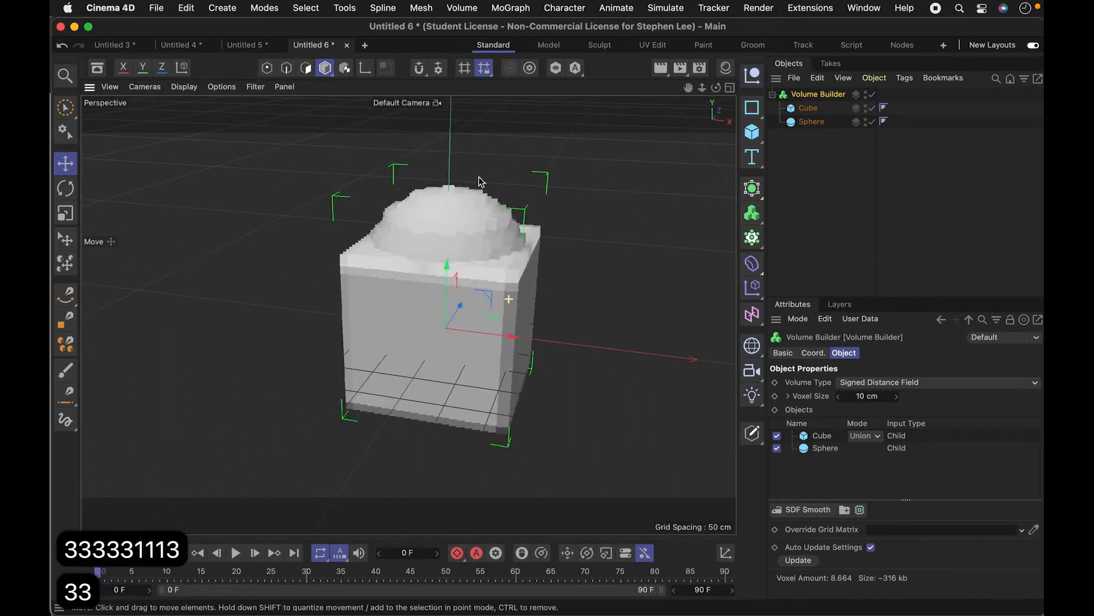
left_click_drag(840, 401, 827, 401)
left_click(855, 396)
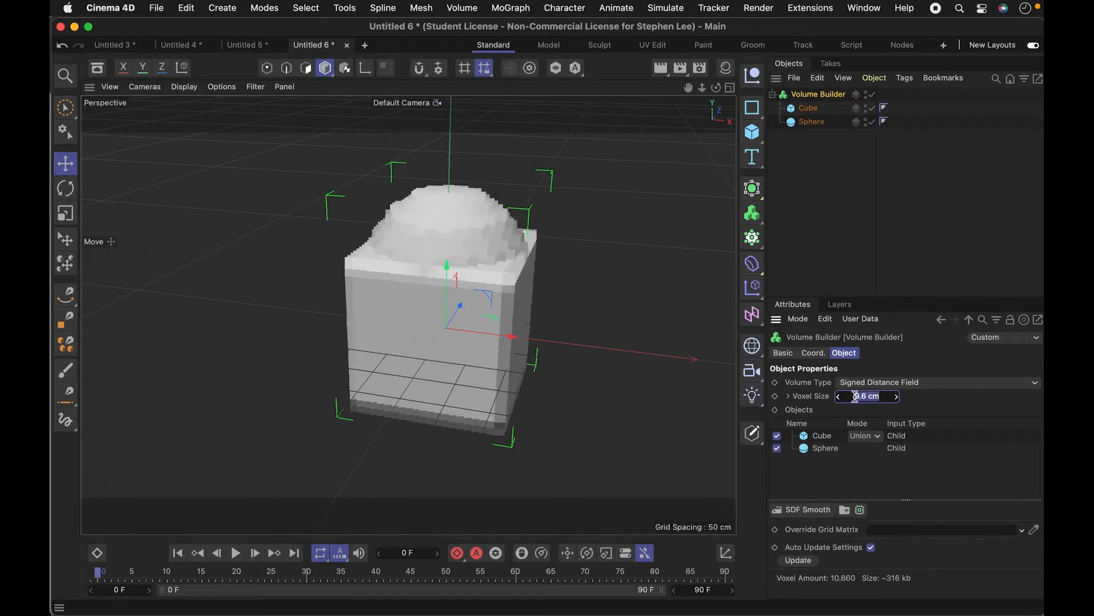
type("2")
key("Return")
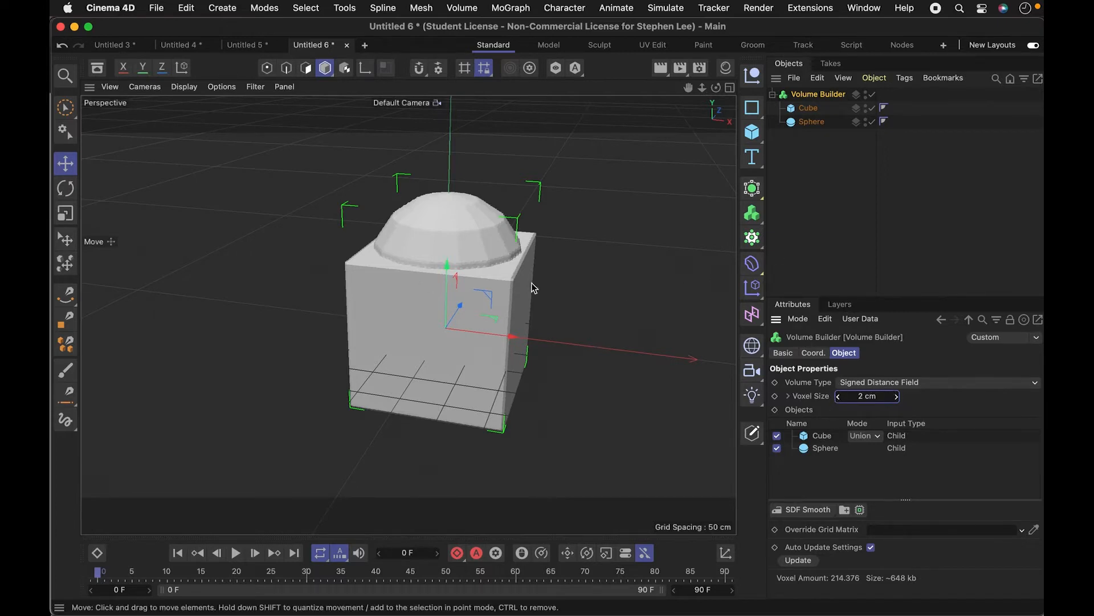
Set the cube's mode in the Volume Builder to Subtract, cutting the sphere down to a dome.
key("3")
left_click_drag(593, 289, 656, 285)
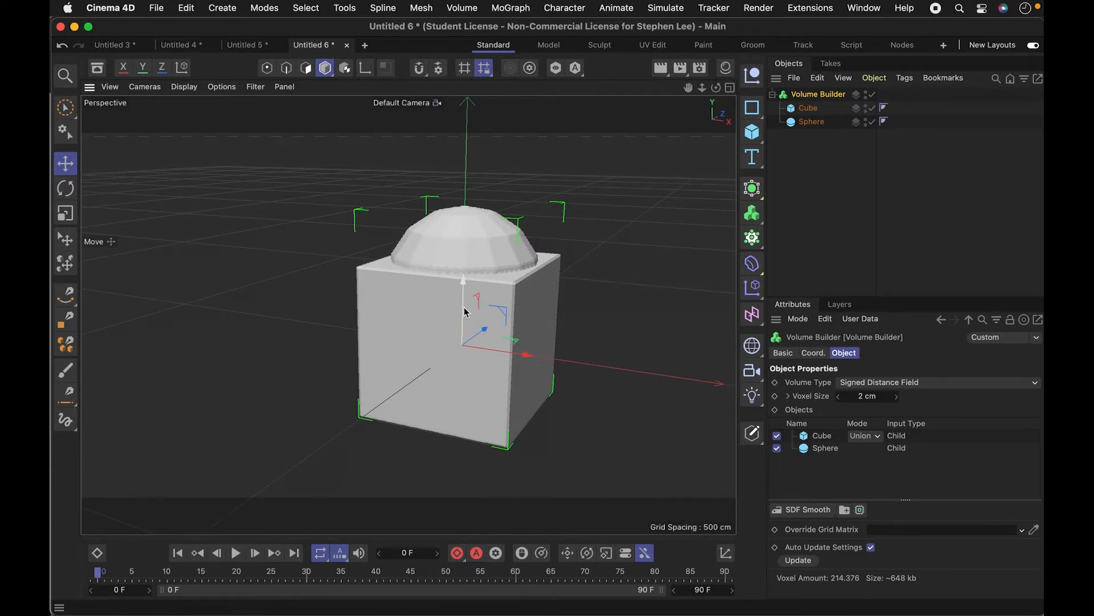
key("3")
left_click_drag(497, 319, 570, 311)
key("3")
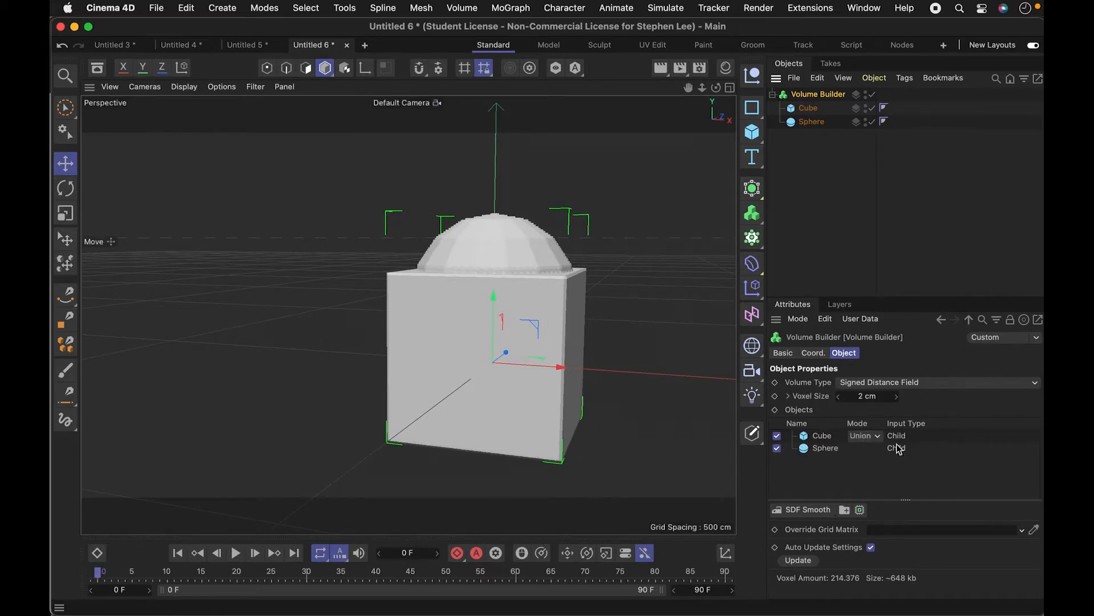
left_click(877, 437)
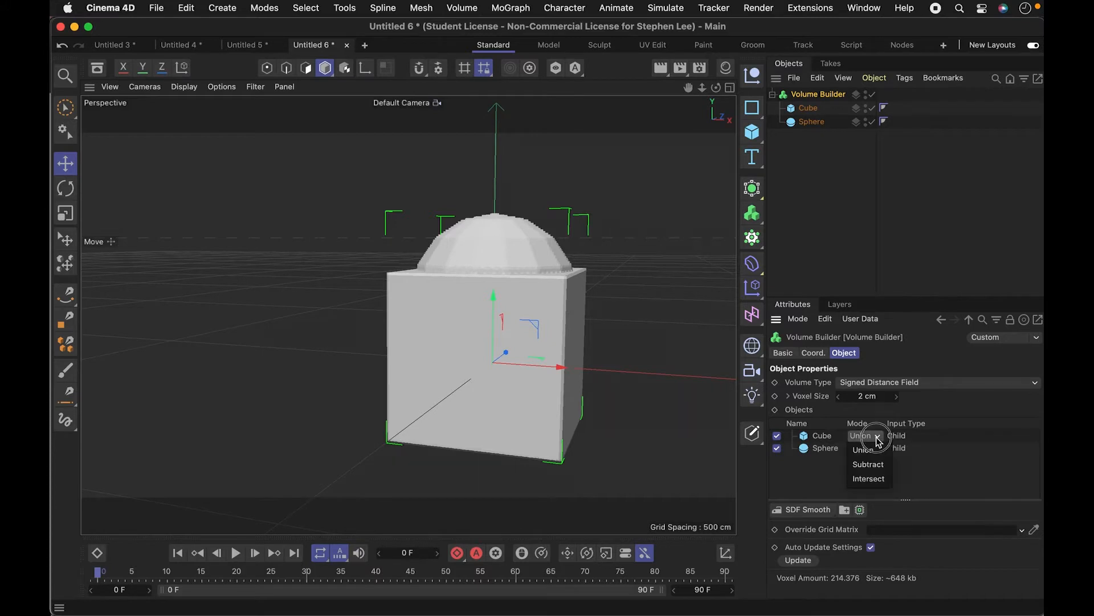
left_click(869, 465)
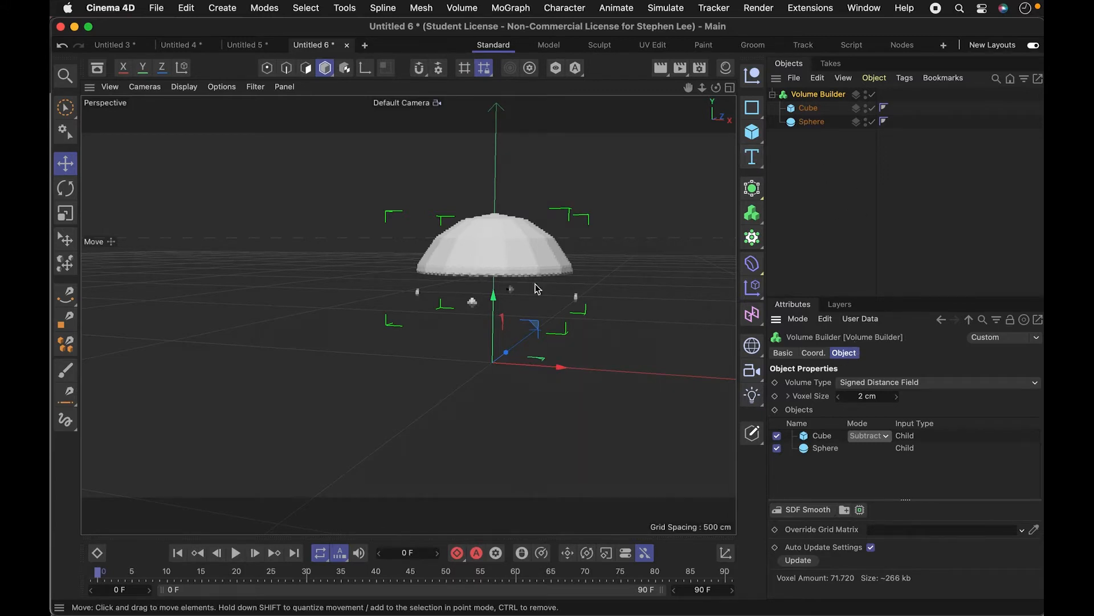
Add a cylinder as a shaft reaching up into the dome and set its radius to 25 cm.
left_click(752, 131)
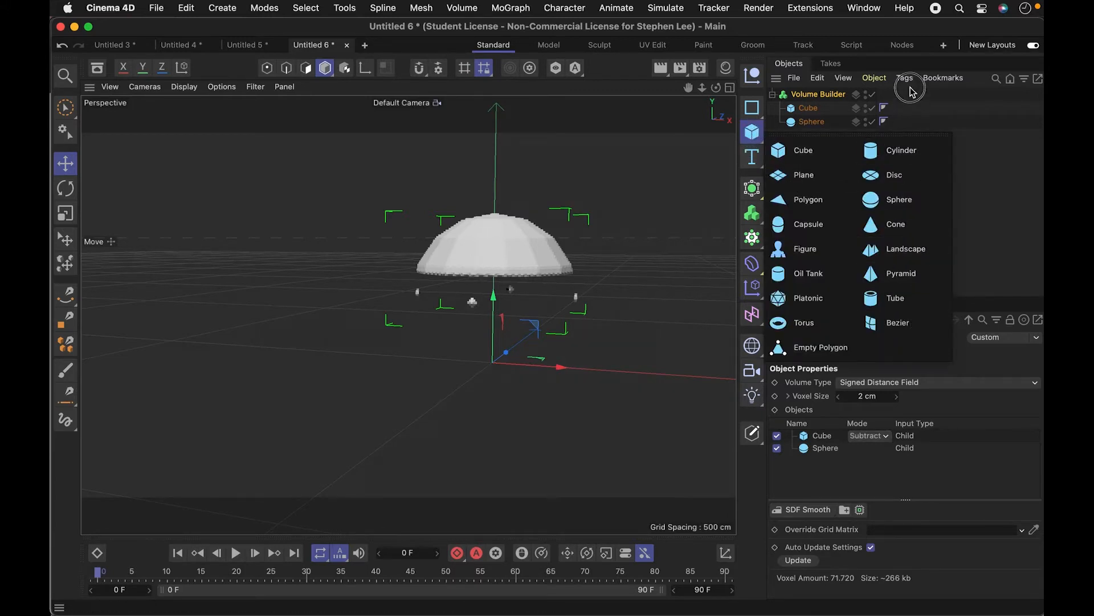
left_click(897, 153)
left_click_drag(529, 326, 511, 271)
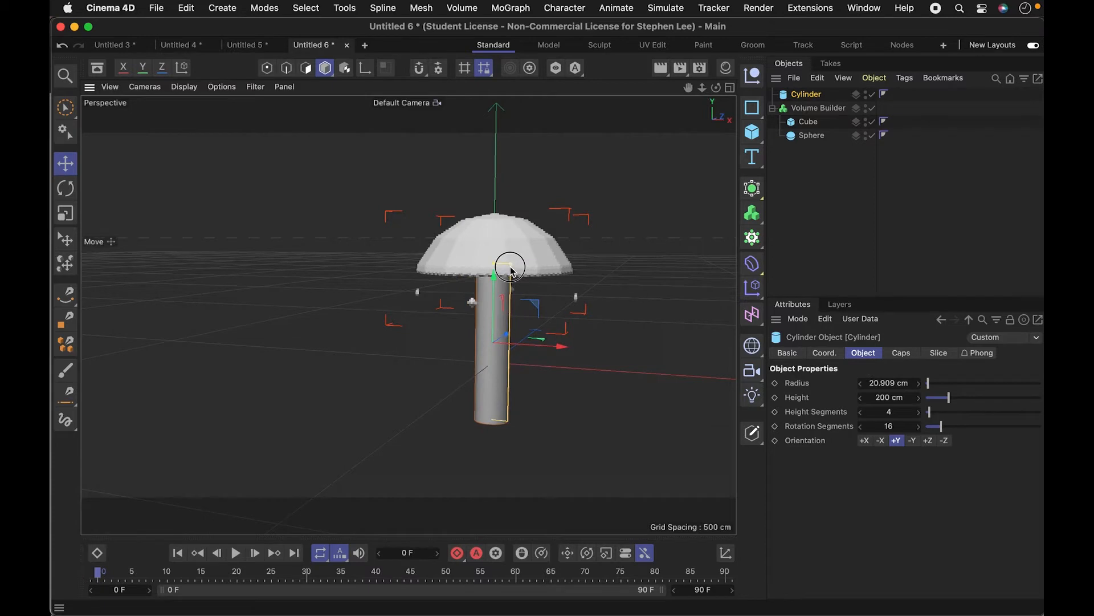
left_click(893, 384)
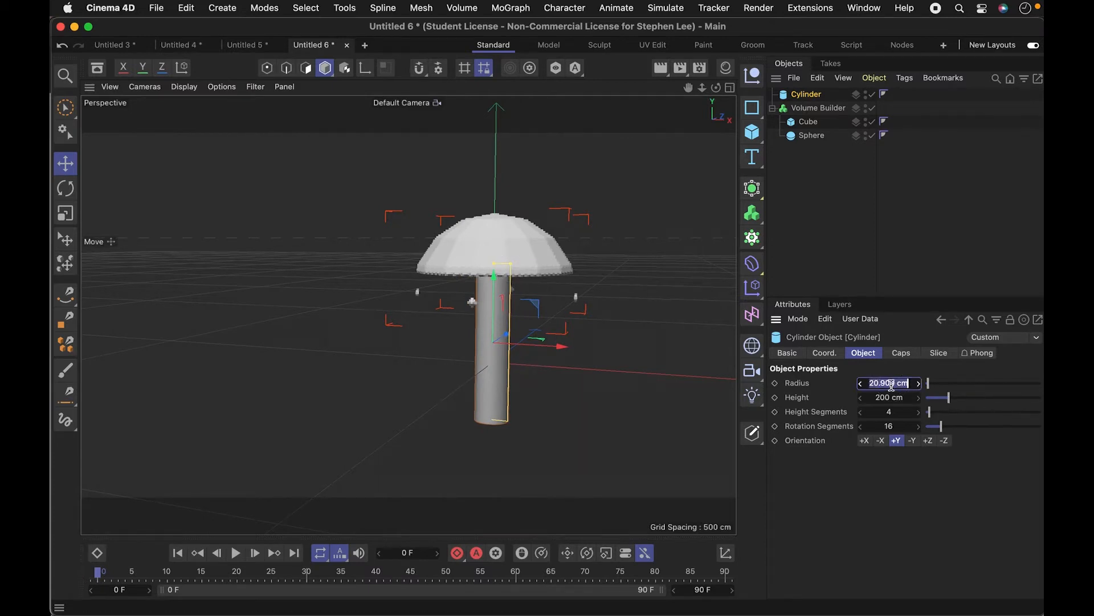
type("20")
key("Return")
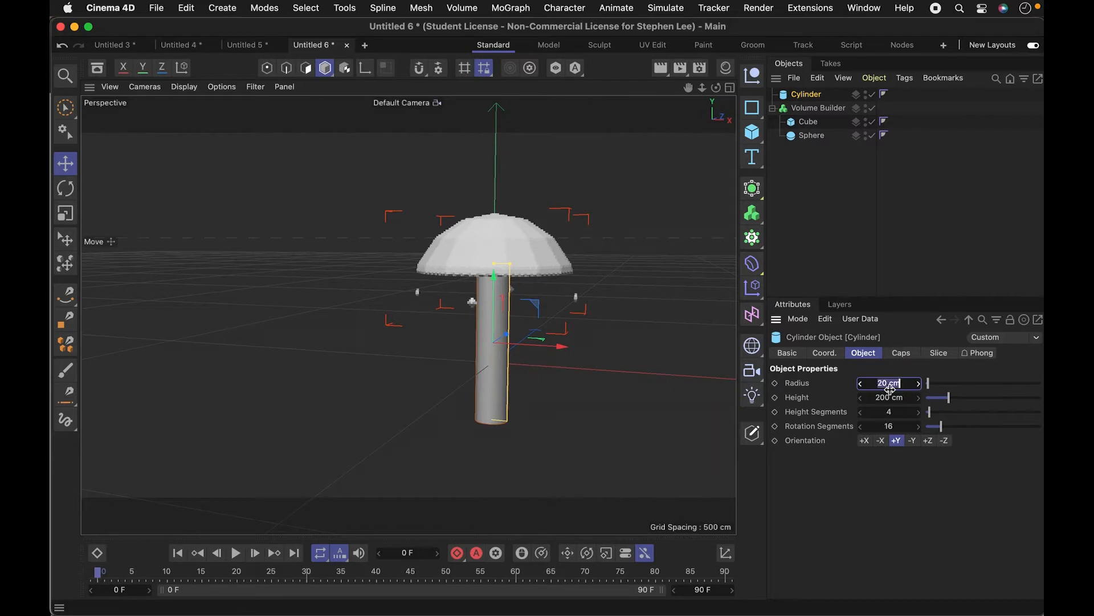
type("25")
key("Return")
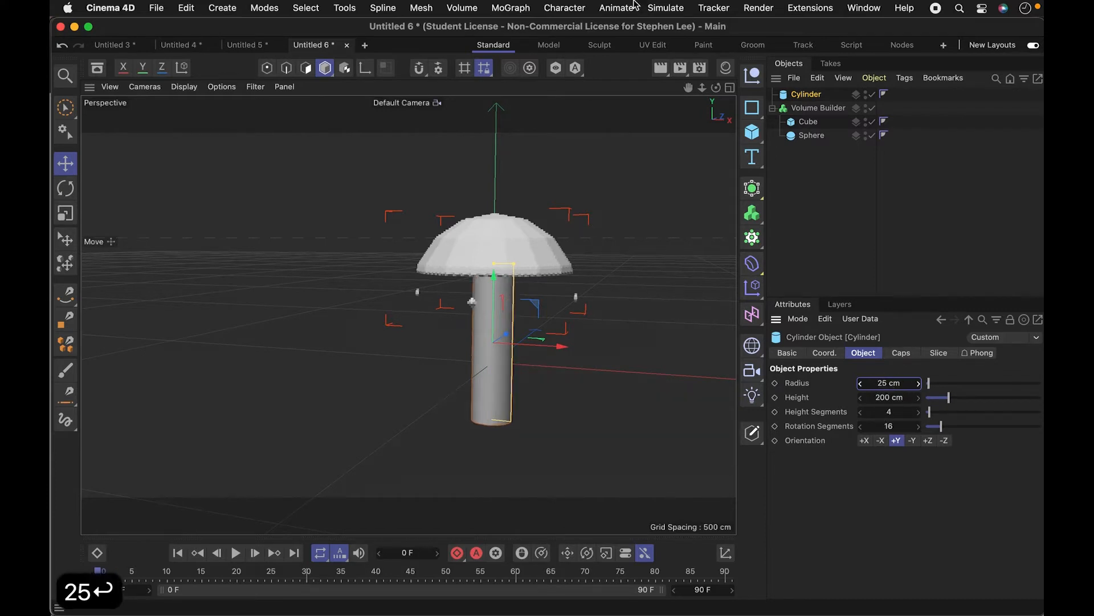
Make the cylinder the first child of the Volume Builder, above the cube, and inspect the combined shape.
mouse_move(810, 121)
left_mouse_down()
mouse_move(819, 130)
mouse_move(806, 152)
mouse_move(805, 103)
left_mouse_up()
left_click(819, 94)
key("3")
left_click_drag(573, 323, 558, 368)
key("2")
key("3")
key("1")
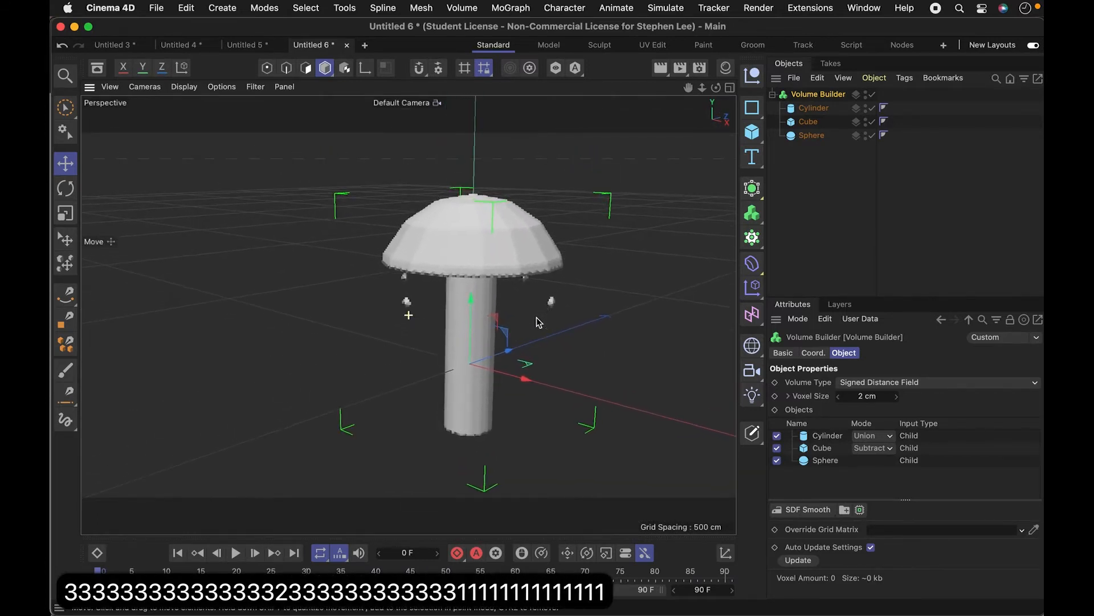
key("3")
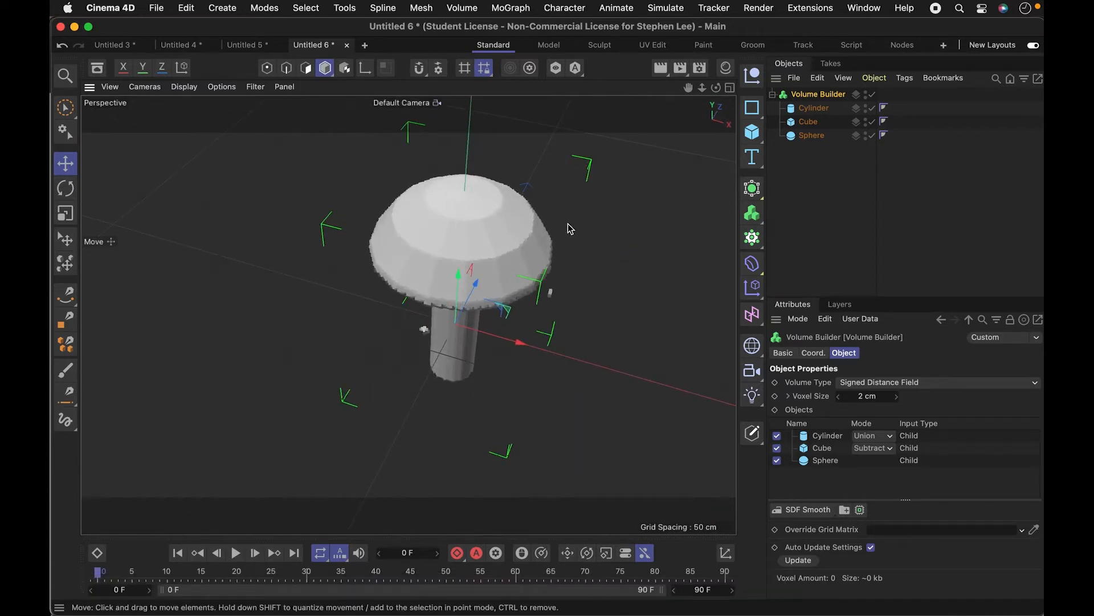
Add a second cube, narrow it to about 42 cm in X and raise it so it cuts into the dome's top.
left_click(752, 131)
left_click(809, 154)
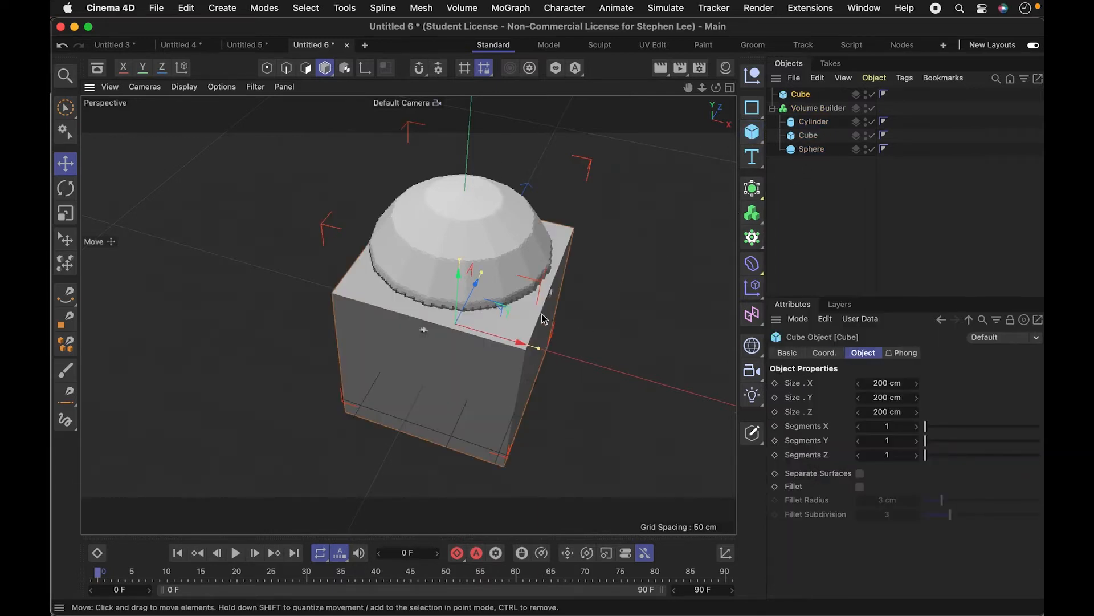
left_click_drag(534, 350, 471, 331)
left_click_drag(462, 288, 465, 246)
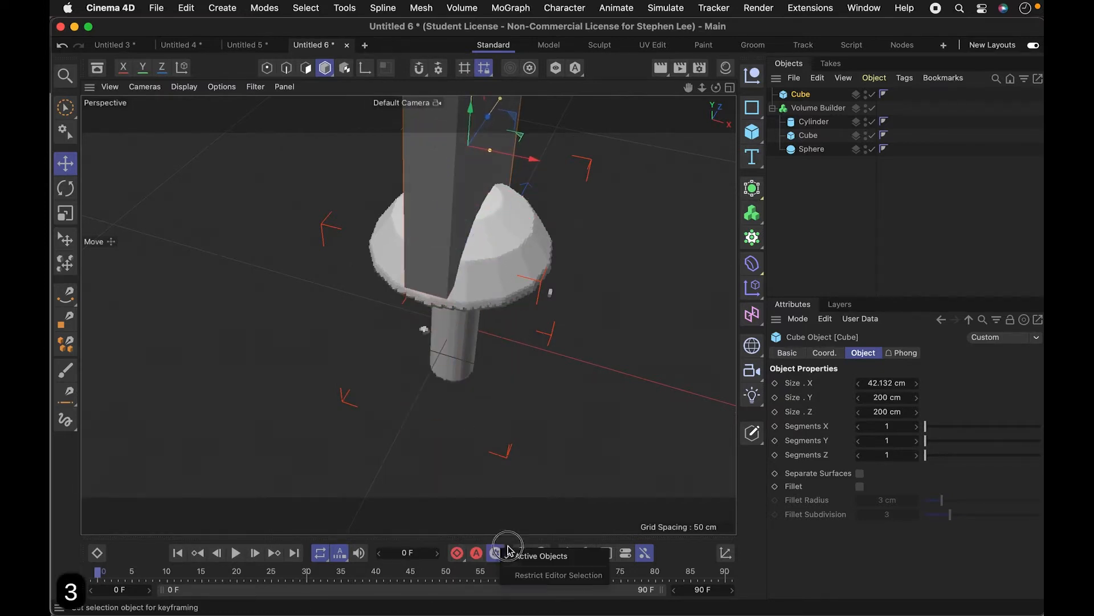
Make the narrow cube the first child of the Volume Builder and set its mode to Subtract to cut the slot.
key("3")
mouse_move(520, 385)
left_mouse_down()
mouse_move(552, 381)
mouse_move(501, 379)
mouse_move(464, 408)
mouse_move(567, 365)
mouse_move(441, 404)
mouse_move(520, 382)
mouse_move(507, 382)
left_mouse_up()
key("2")
key("3")
key("3")
left_click_drag(390, 327, 433, 342)
left_click_drag(802, 94, 812, 111)
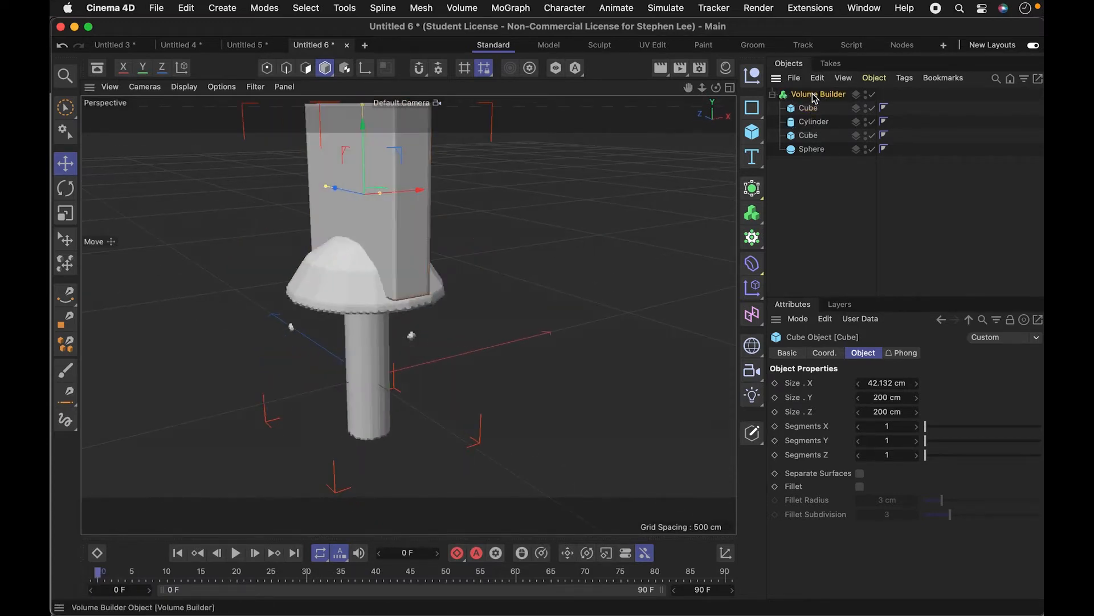
left_click(818, 94)
left_click(891, 437)
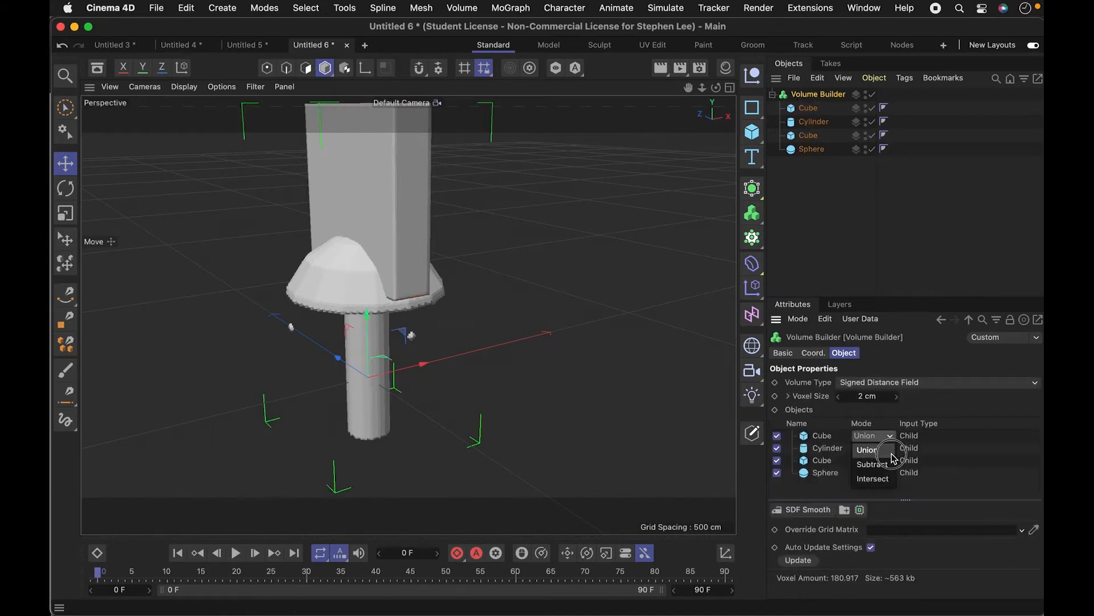
left_click(890, 465)
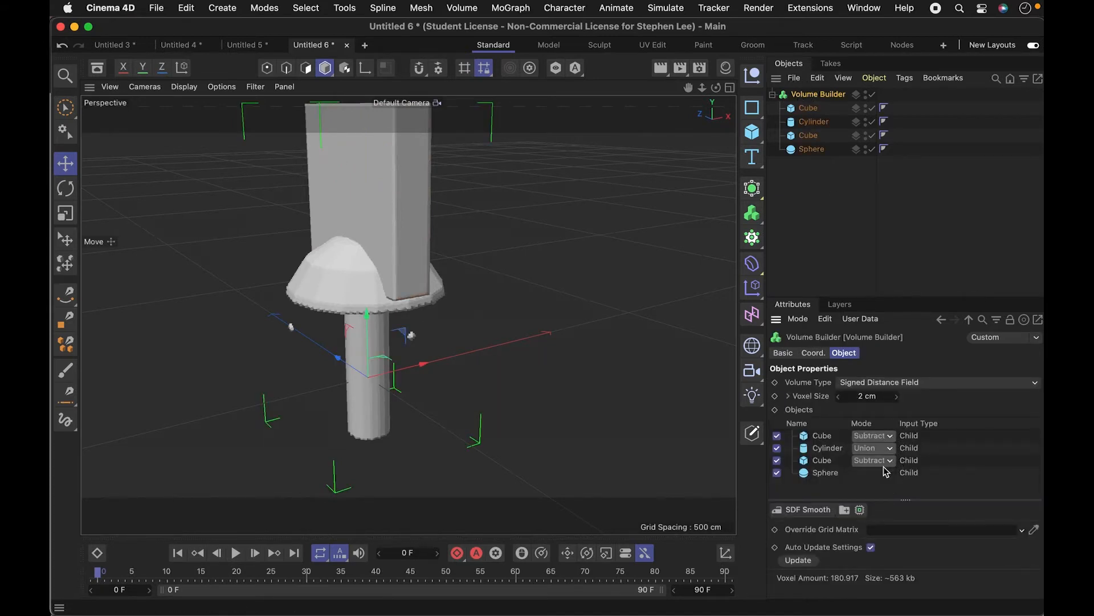
Rename the sphere in the Volume Builder to "head".
left_click(808, 136)
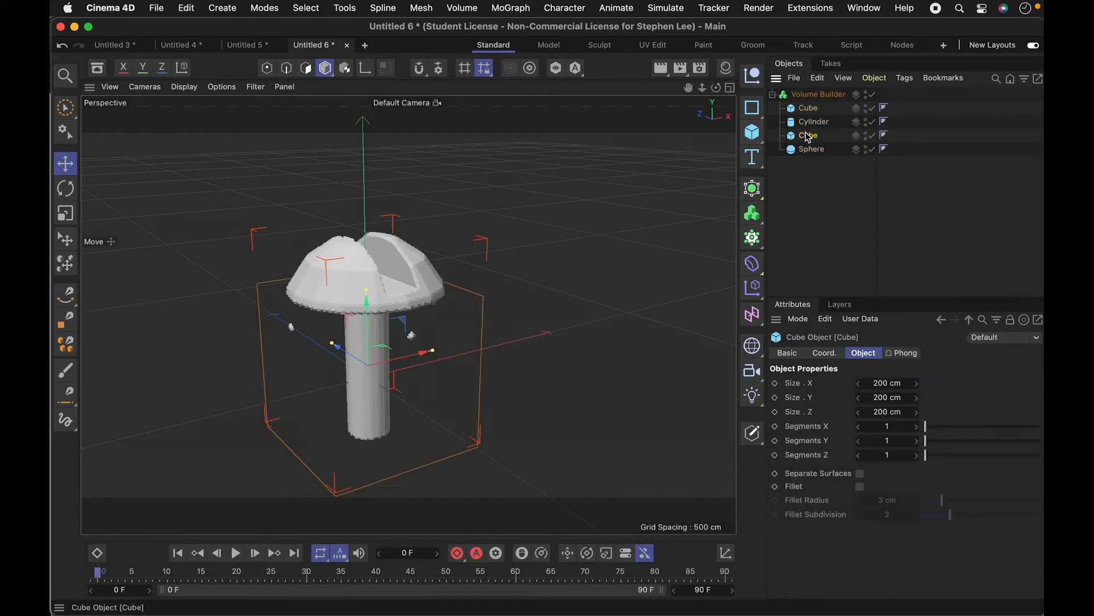
left_click(814, 122)
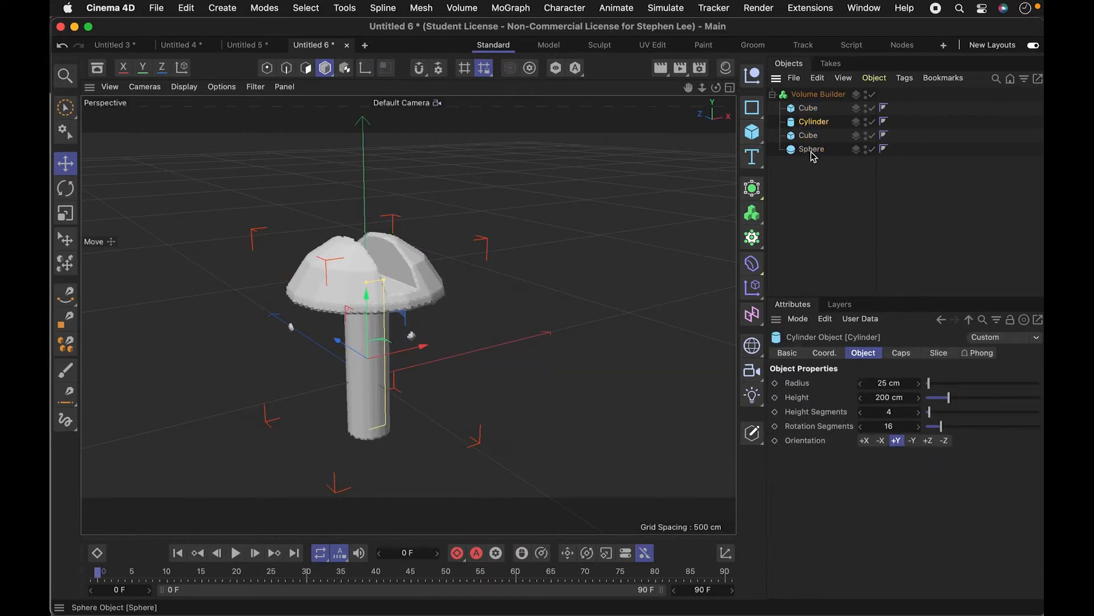
double_click(811, 149)
key("super+a")
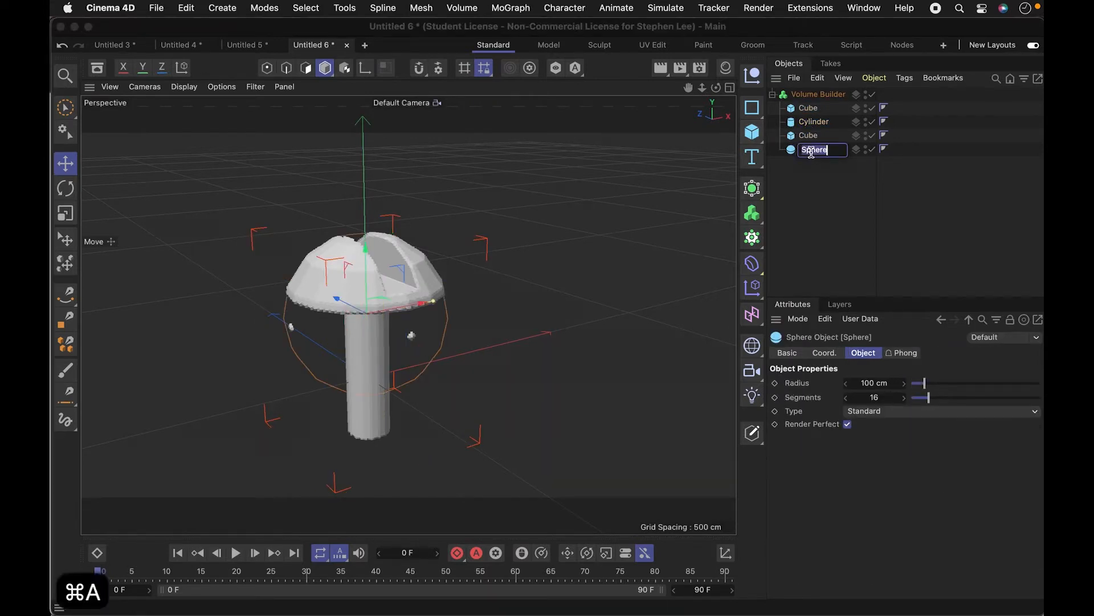
type("head")
key("Return")
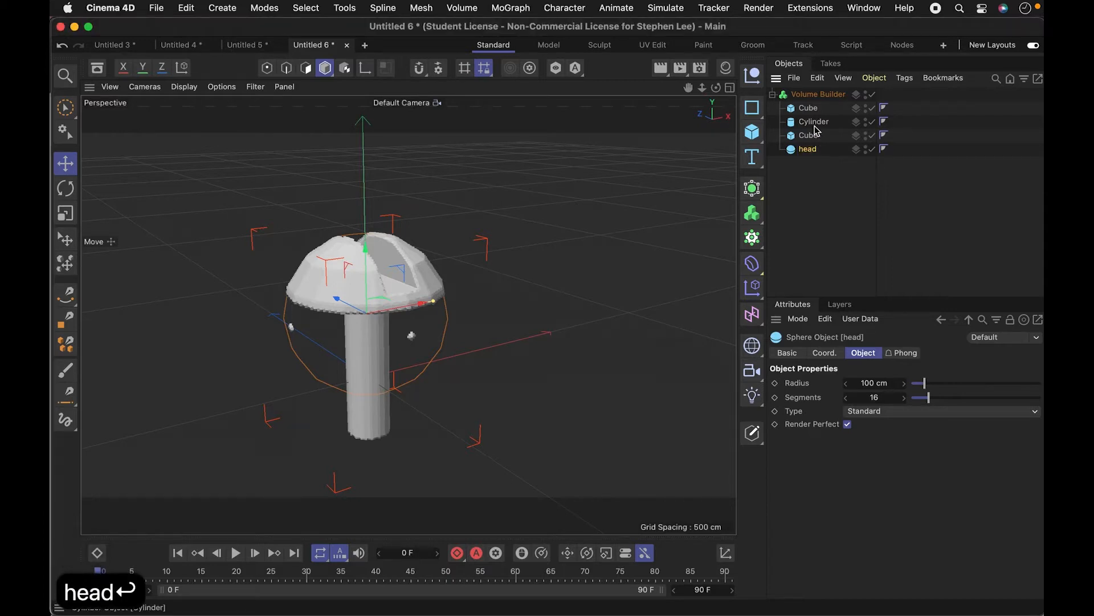
Rename the cylinder in the Volume Builder to "long screw" and the slot-cutting cube to "flat head".
double_click(815, 122)
type("lon")
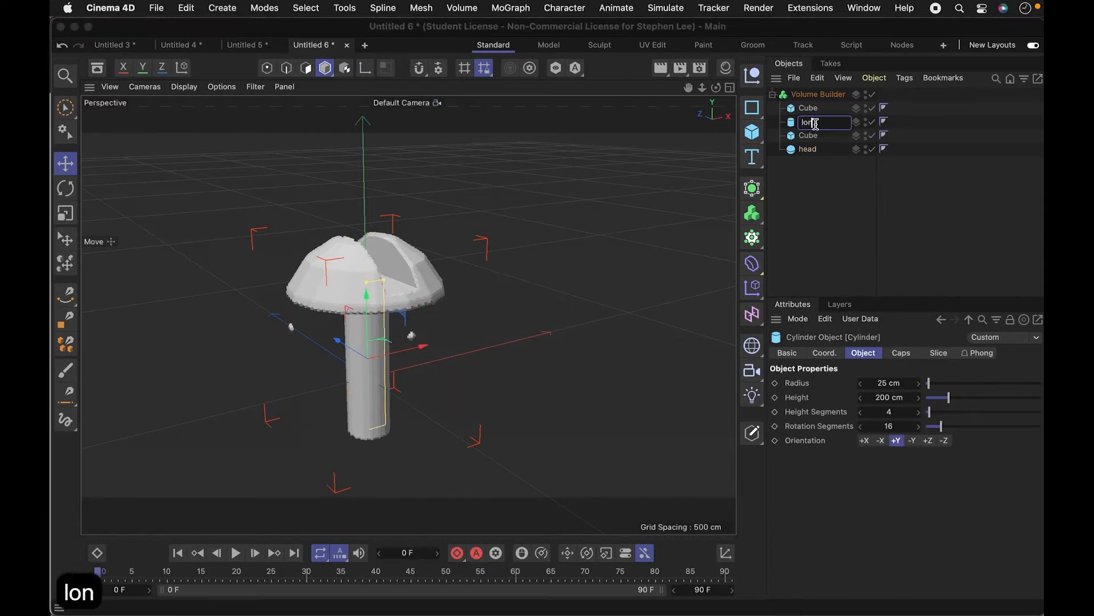
type("g screw")
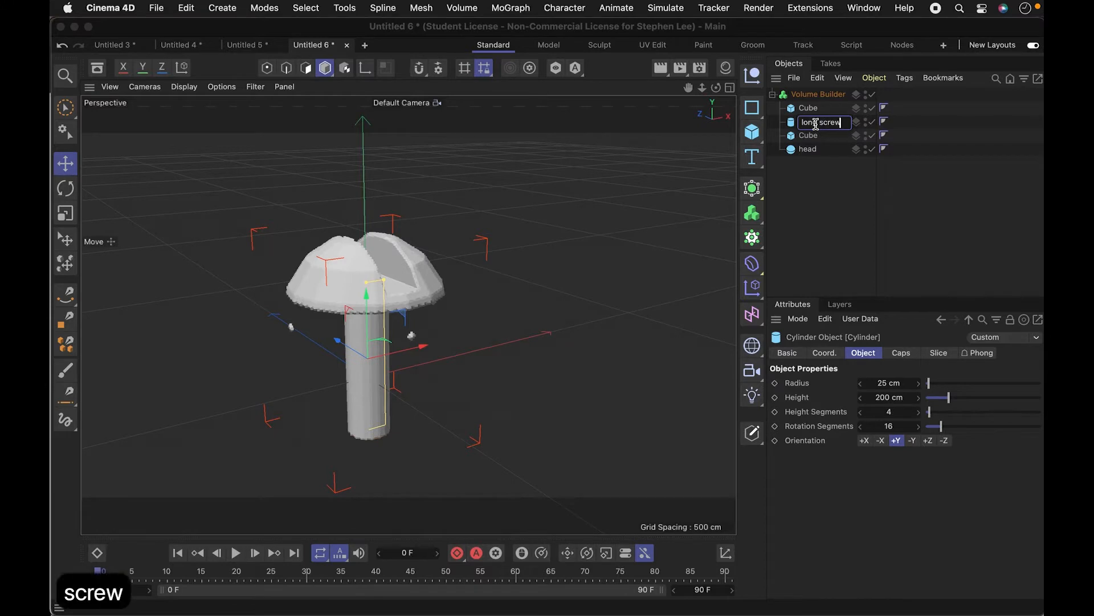
key("Return")
left_click(808, 109)
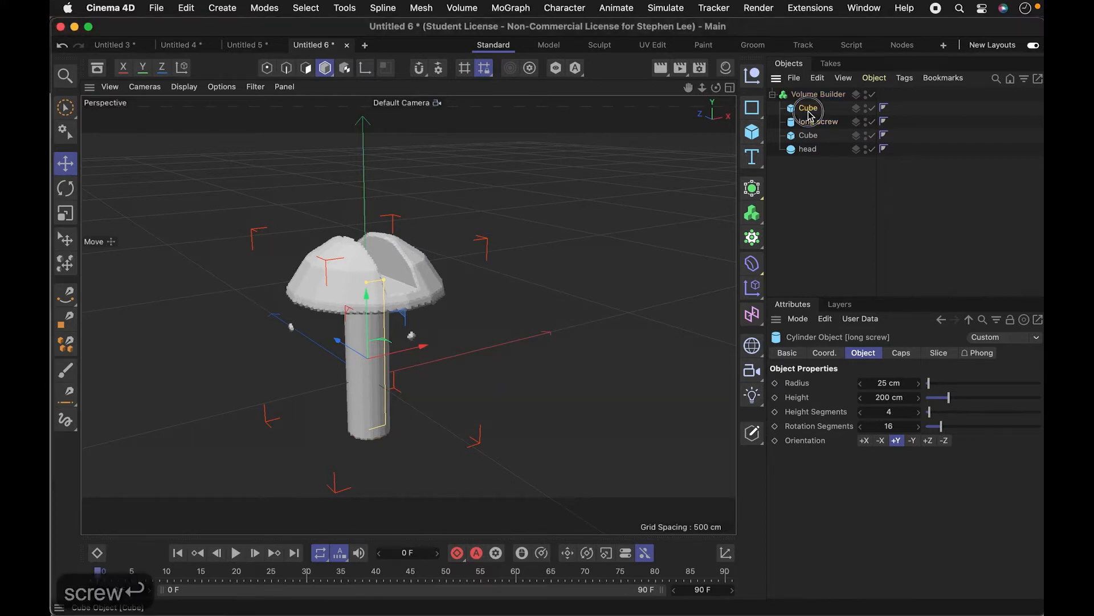
double_click(809, 109)
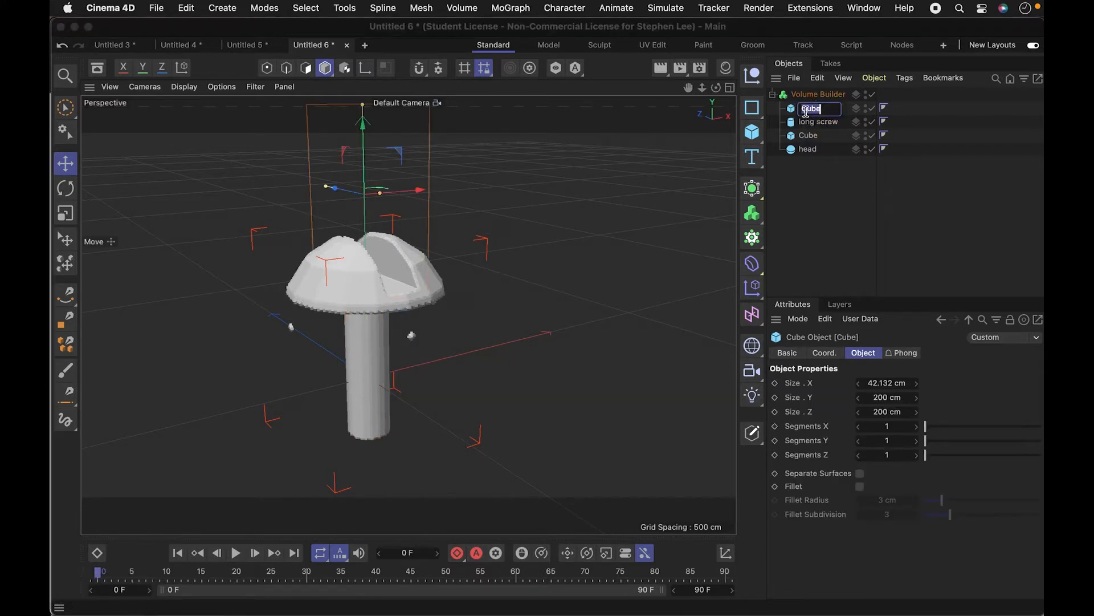
type("flat_head")
key("Return")
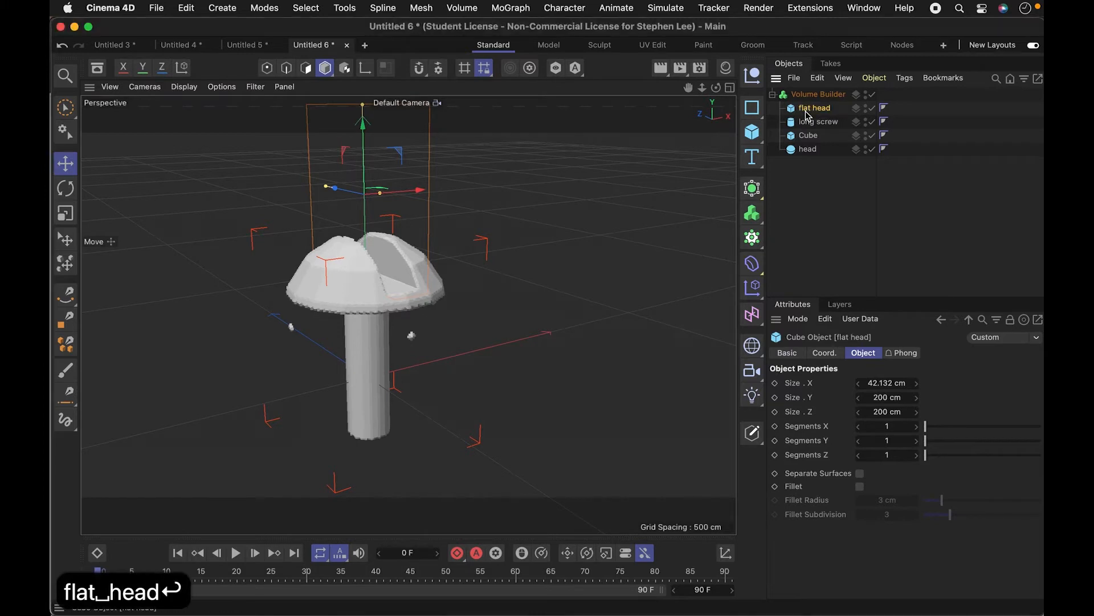
Add a Helix spline at the scene origin and set its plane to XZ so it winds around the shaft's axis.
left_click(812, 205)
key("3")
left_click_drag(317, 400, 445, 267)
key("3")
left_click_drag(439, 318, 486, 309)
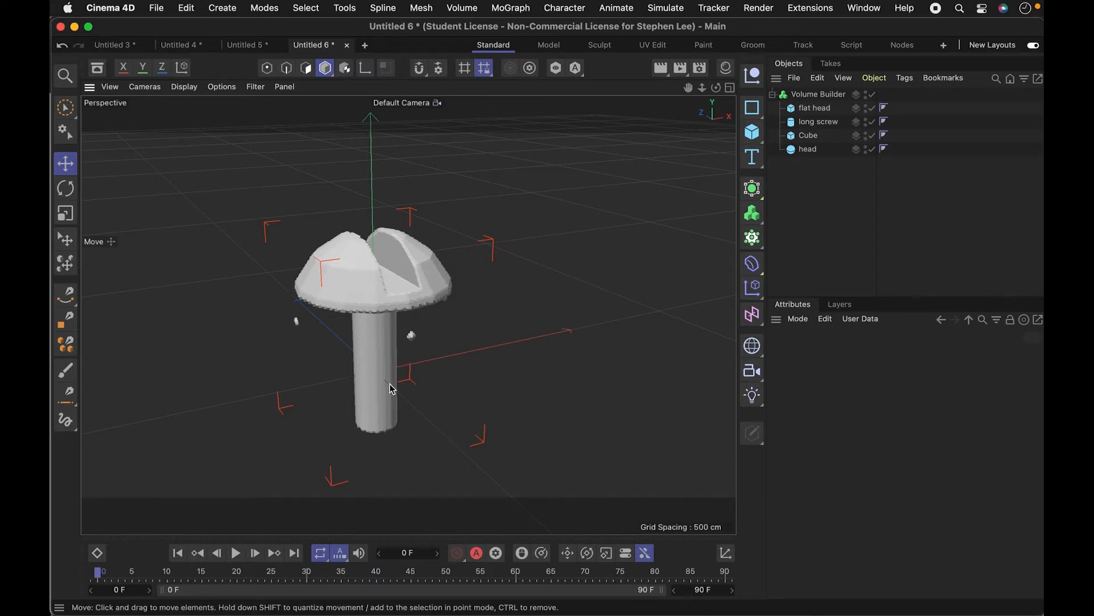
left_click(760, 119)
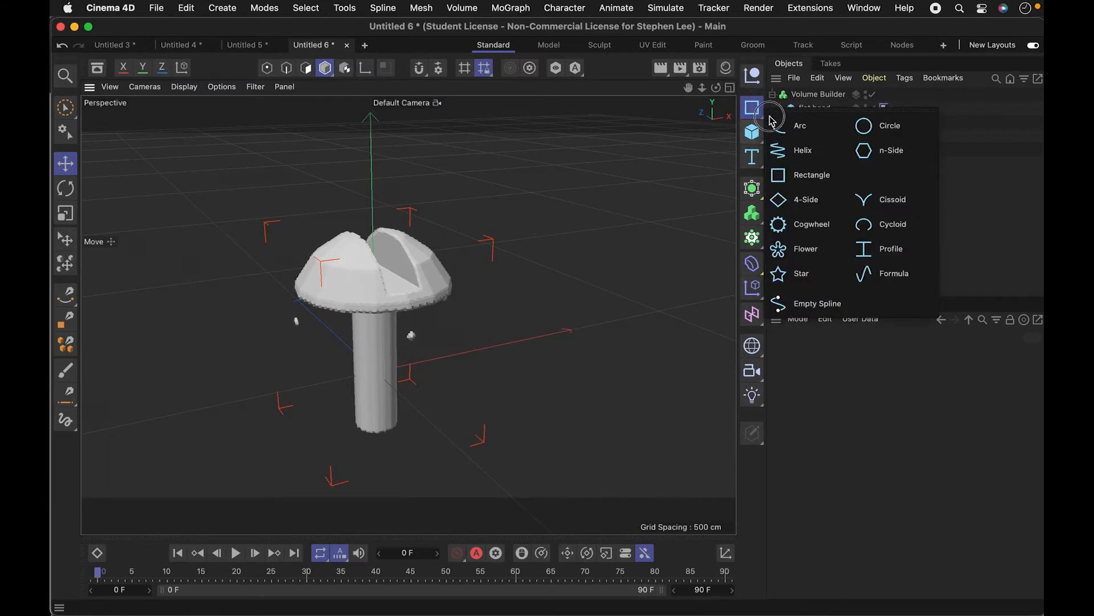
left_click(787, 153)
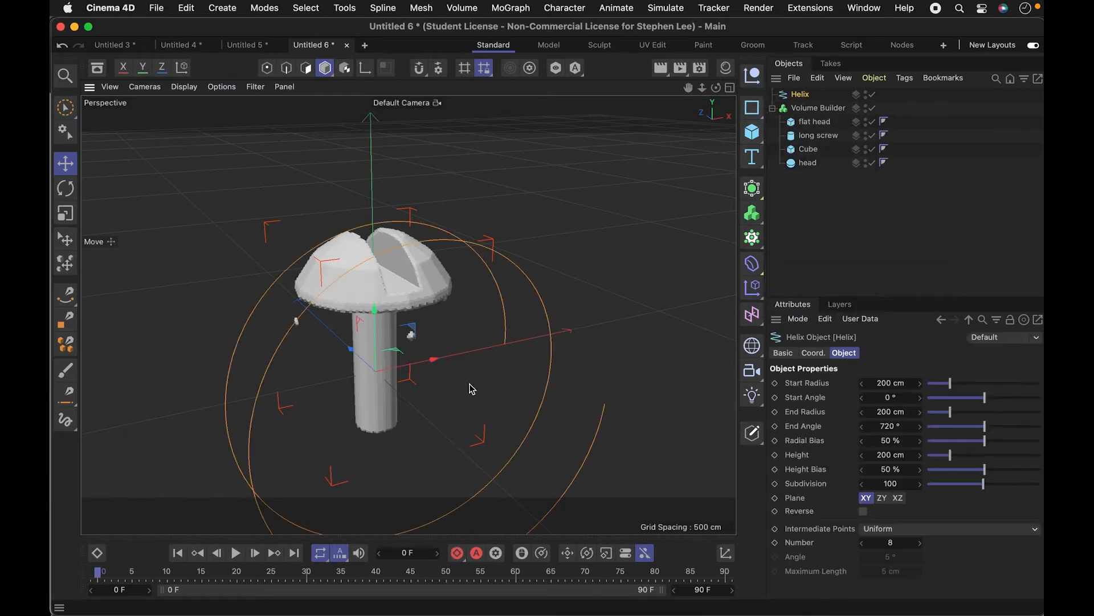
left_click_drag(472, 389, 1002, 550)
left_click(882, 498)
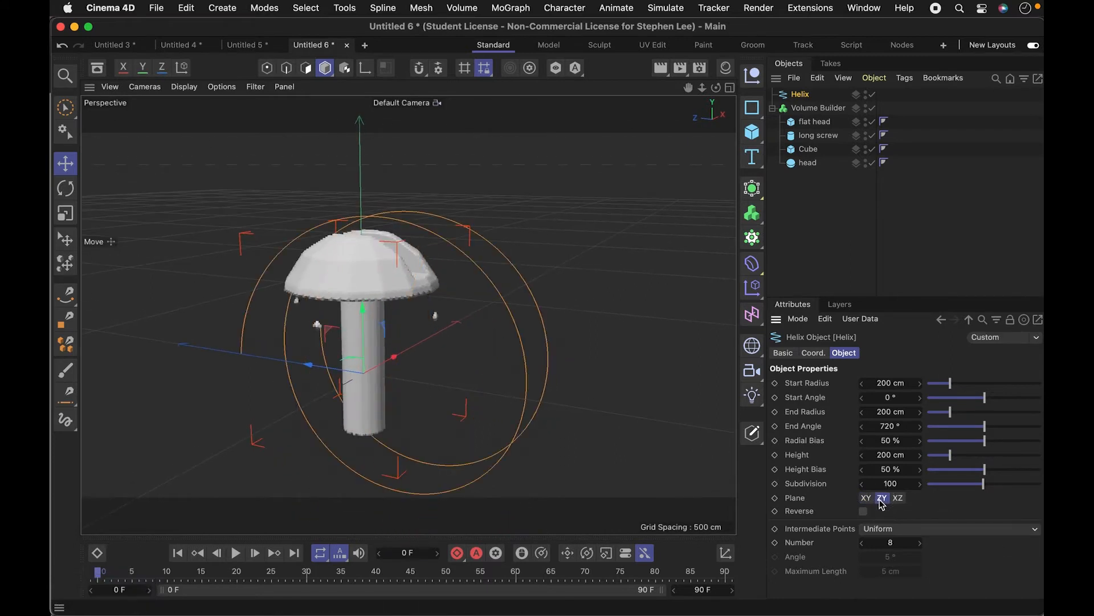
left_click(899, 499)
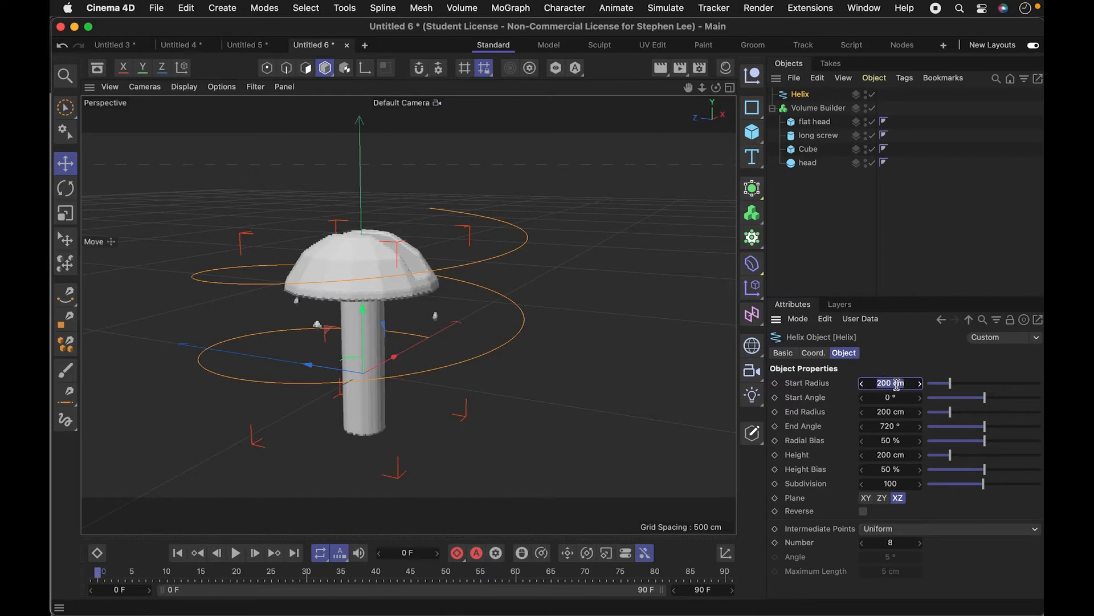
Set the helix's start radius and end radius to 25 cm.
type("25")
key("Return")
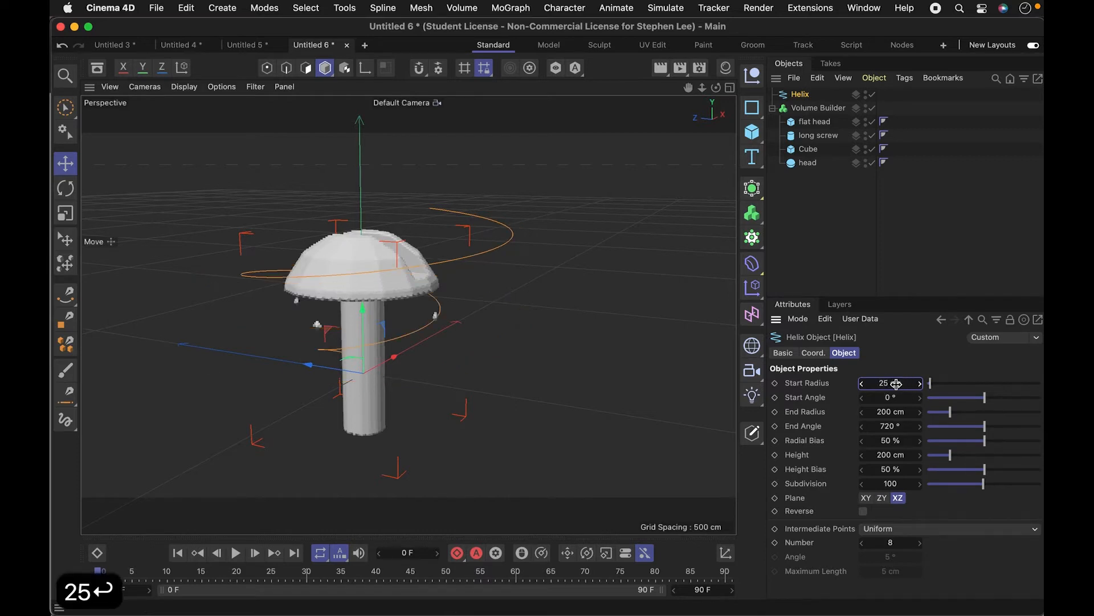
left_click(907, 415)
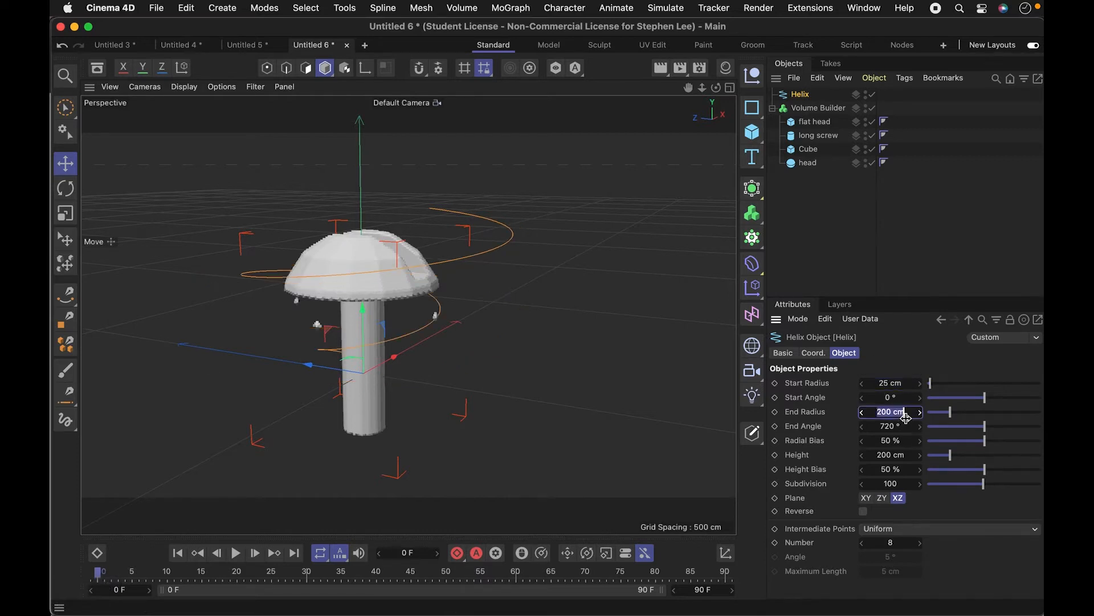
type("25")
key("Return")
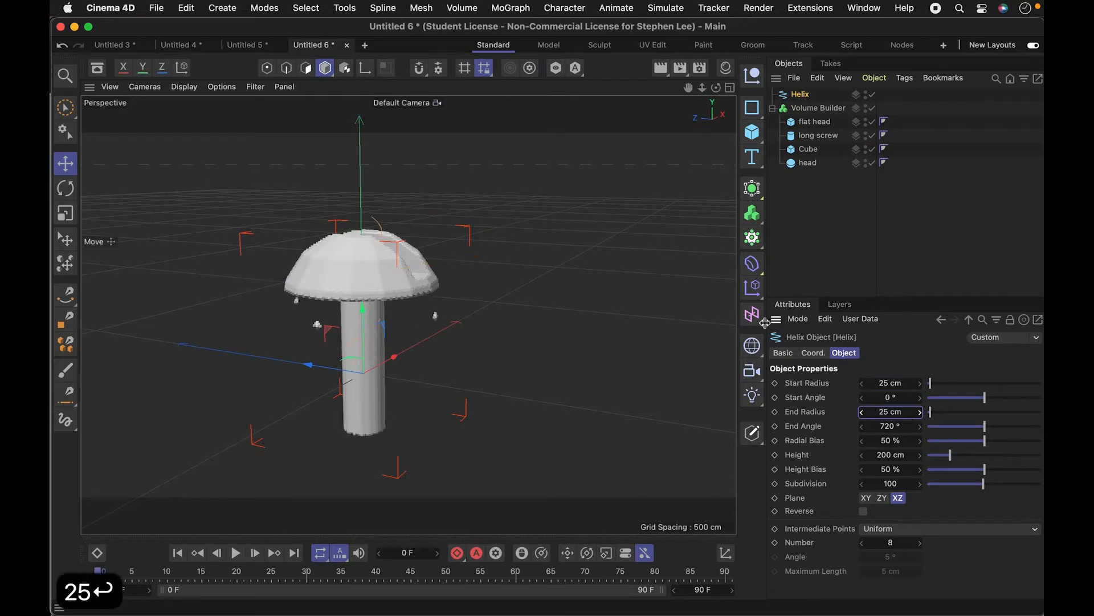
Lower the helix to the base of the shaft and raise its End Angle to about 3750269° for many tight turns.
left_click_drag(376, 308, 365, 367)
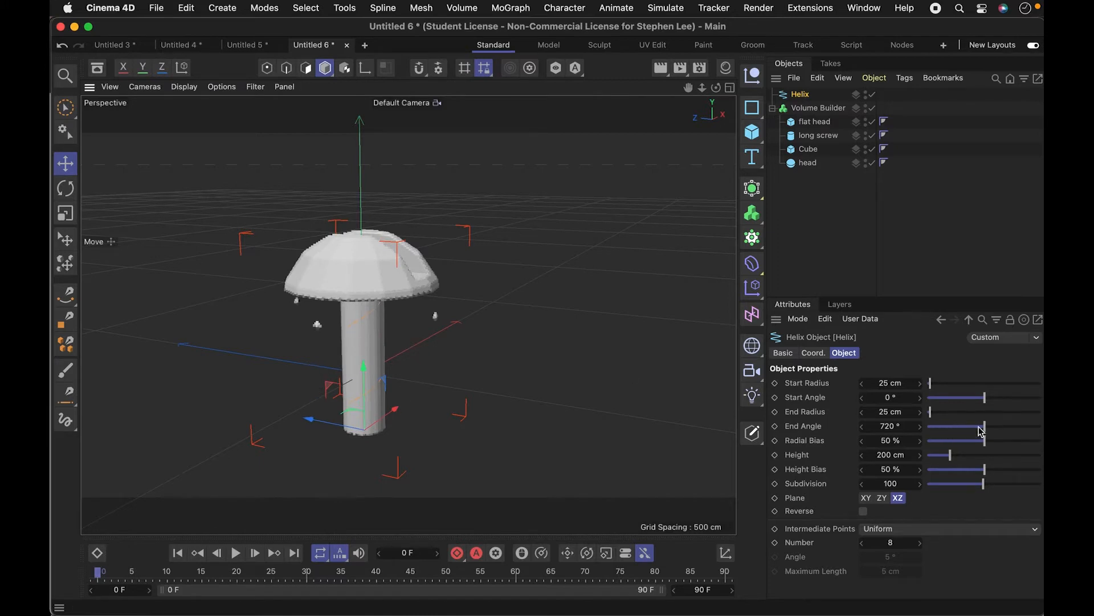
left_click_drag(987, 434, 1024, 434)
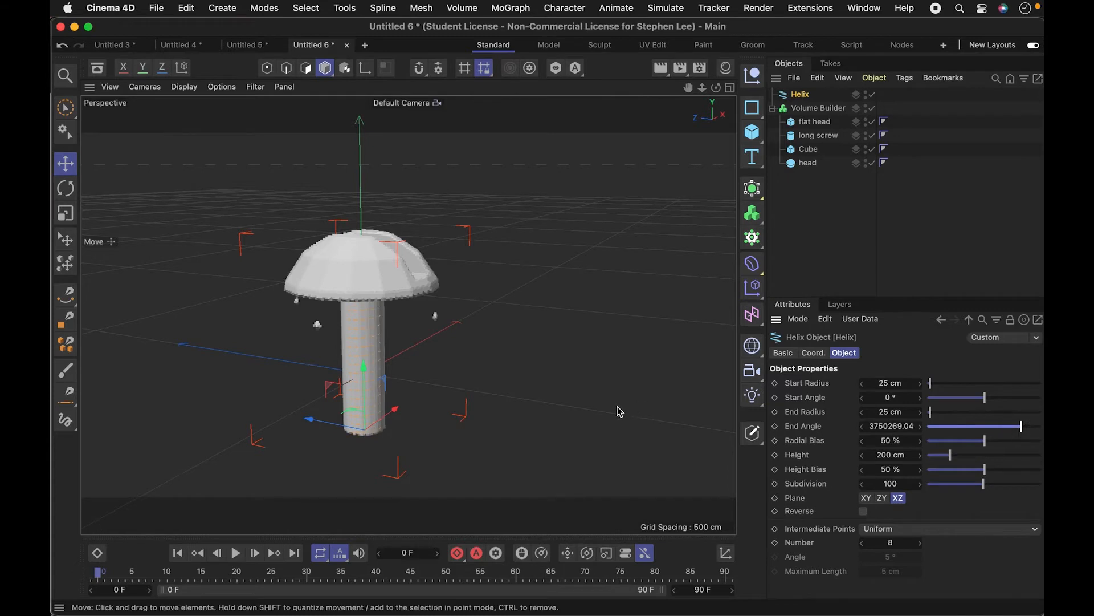
key("2")
left_click_drag(409, 406, 461, 366)
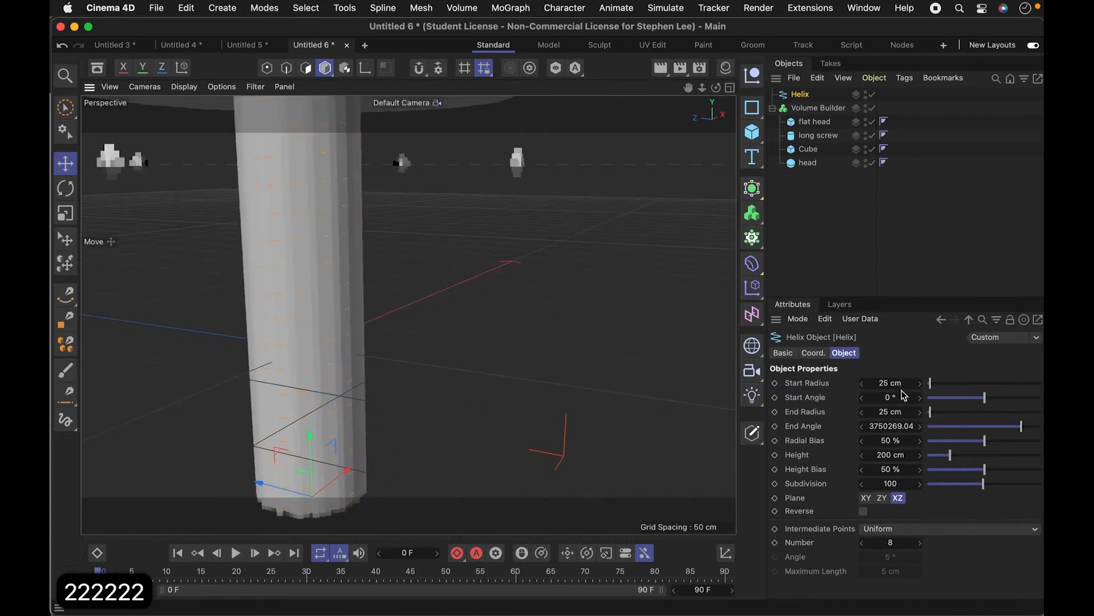
Set the helix's start radius and end radius to 30 cm so its coils sit outside the shaft.
left_click(903, 382)
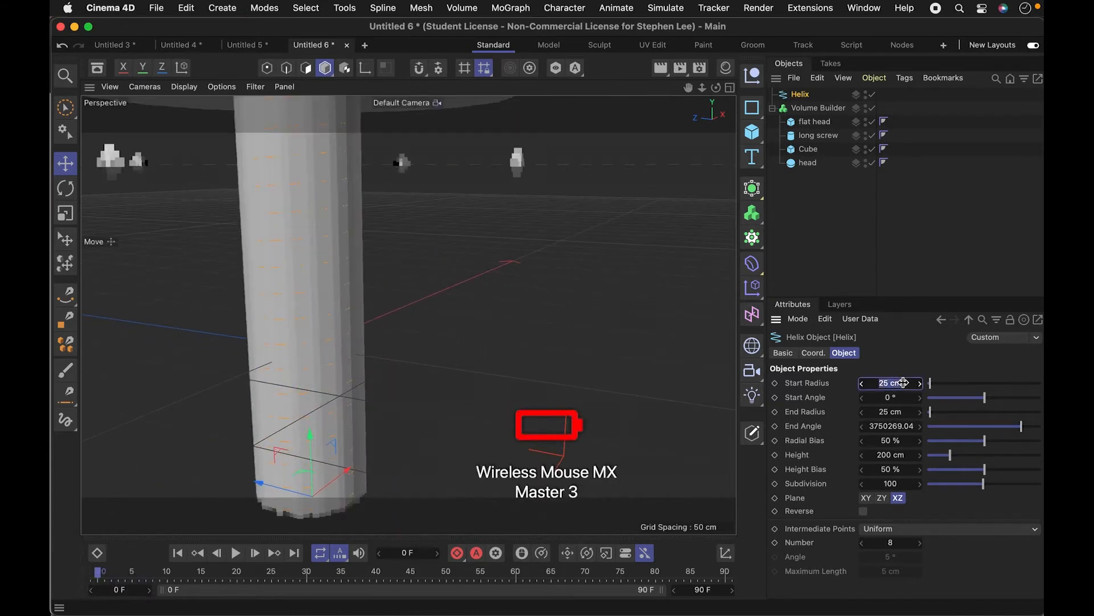
type("30")
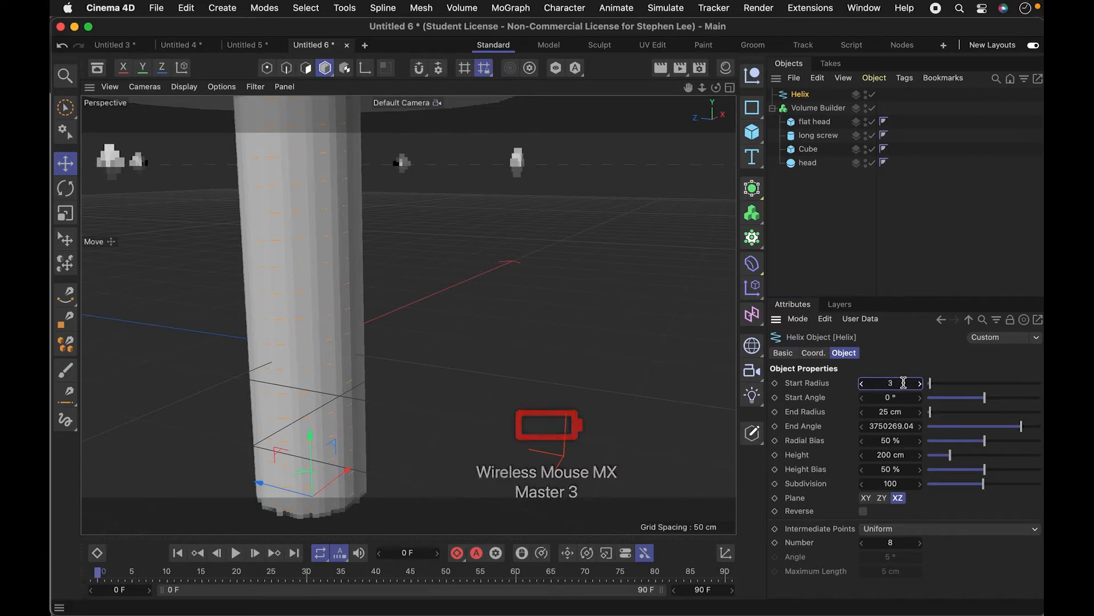
key("Tab")
key("Tab")
type("30")
key("Return")
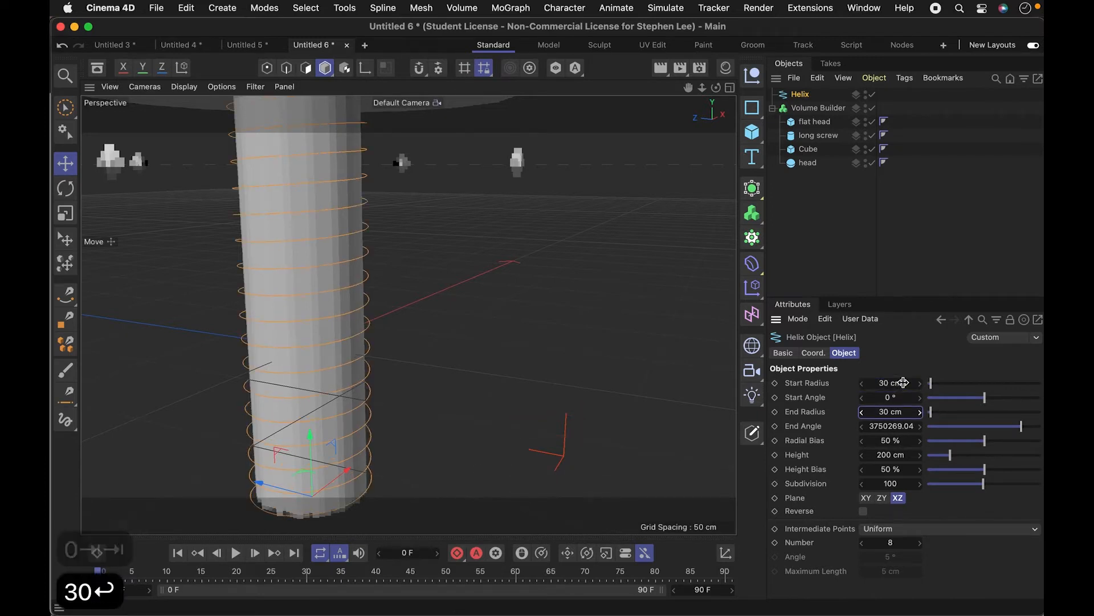
Add an n-Side spline and reduce its number of sides to 3 for a triangular thread profile.
key("3")
left_click_drag(350, 340, 428, 190)
key("1")
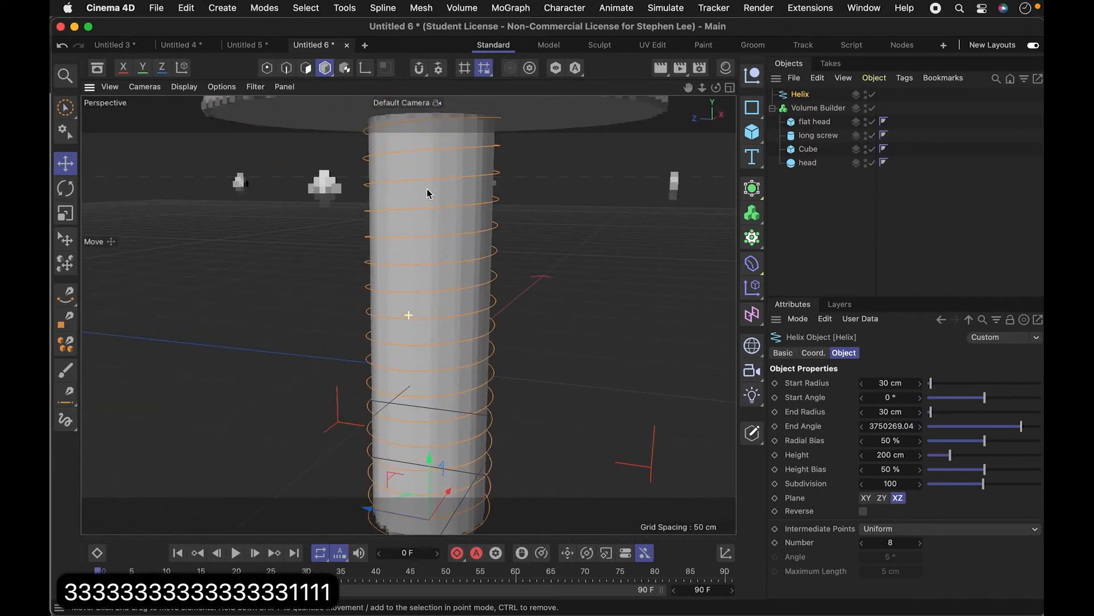
left_click(753, 108)
left_click(893, 146)
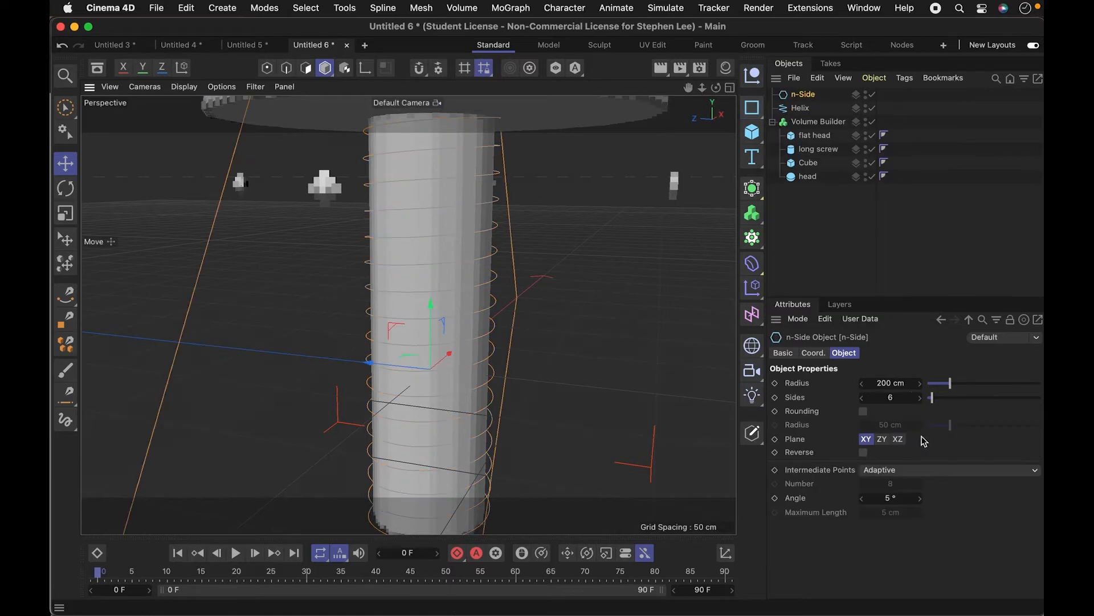
left_click_drag(867, 402, 849, 399)
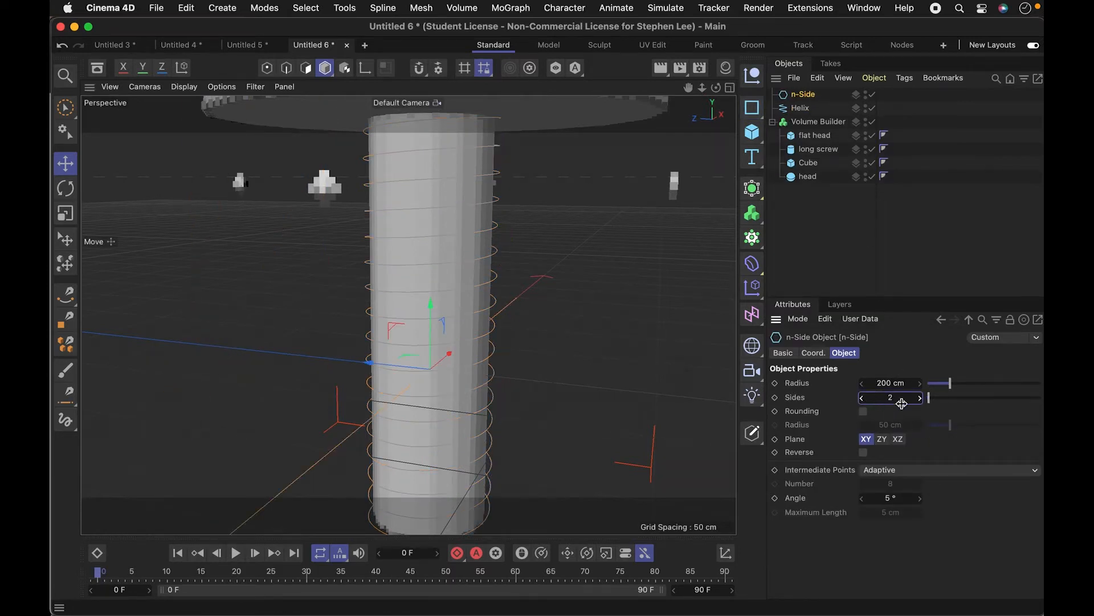
left_click(920, 398)
Scale the n-Side spline down to a small profile suitable for the screw thread.
key("3")
left_click_drag(585, 350, 53, 456)
key("3")
key("2")
key("2")
key("2")
key("t")
key("t")
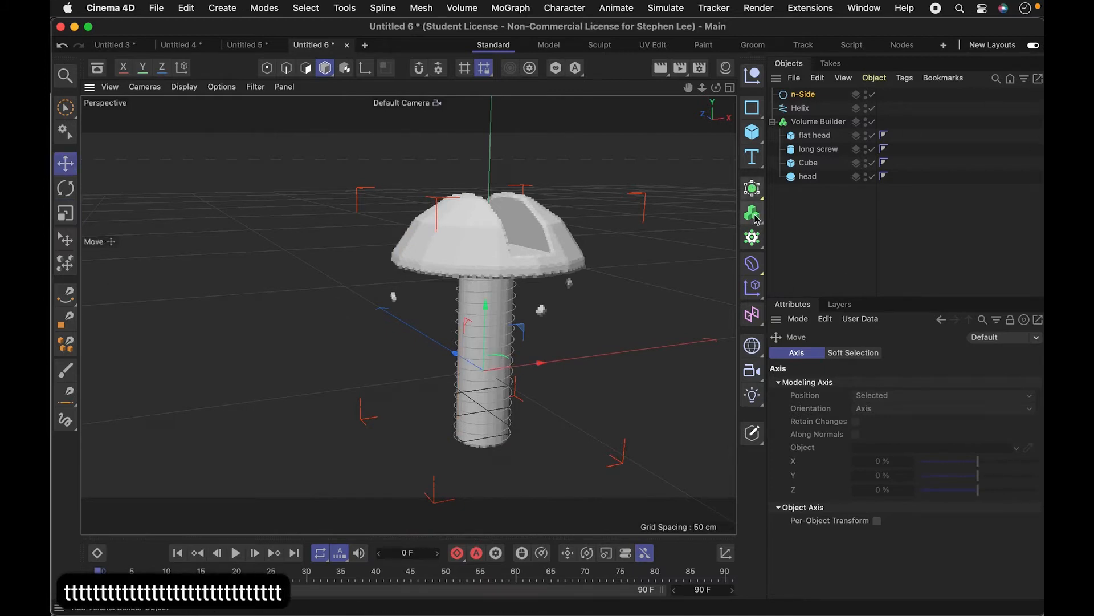
Add a Sweep generator and nest the n-Side and Helix splines in it, with the n-Side first as the profile.
left_click(758, 199)
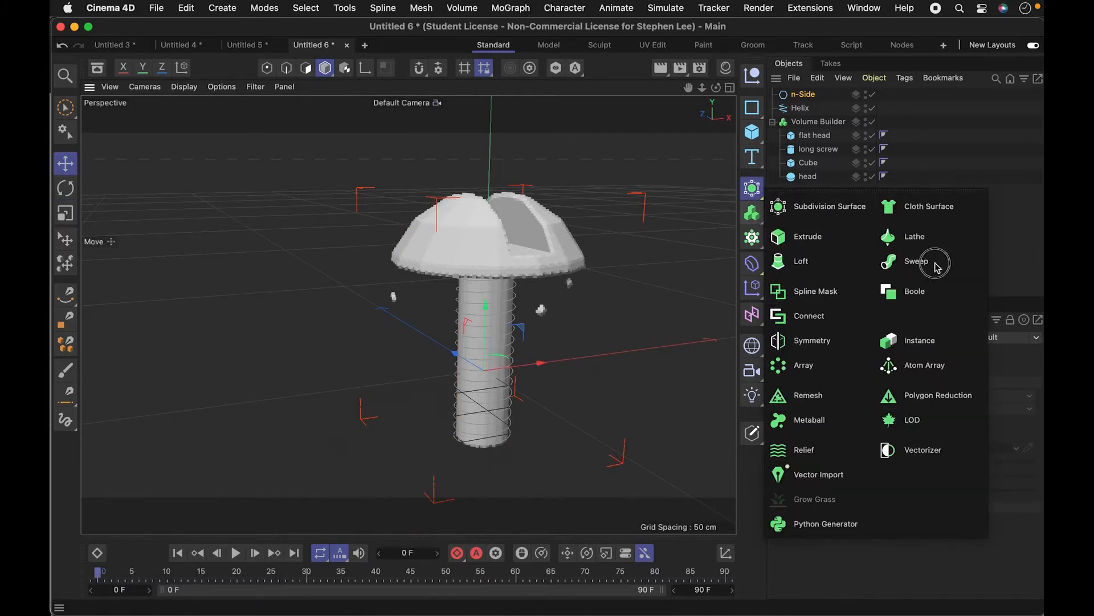
left_click(909, 261)
left_click(804, 108)
left_click(801, 122)
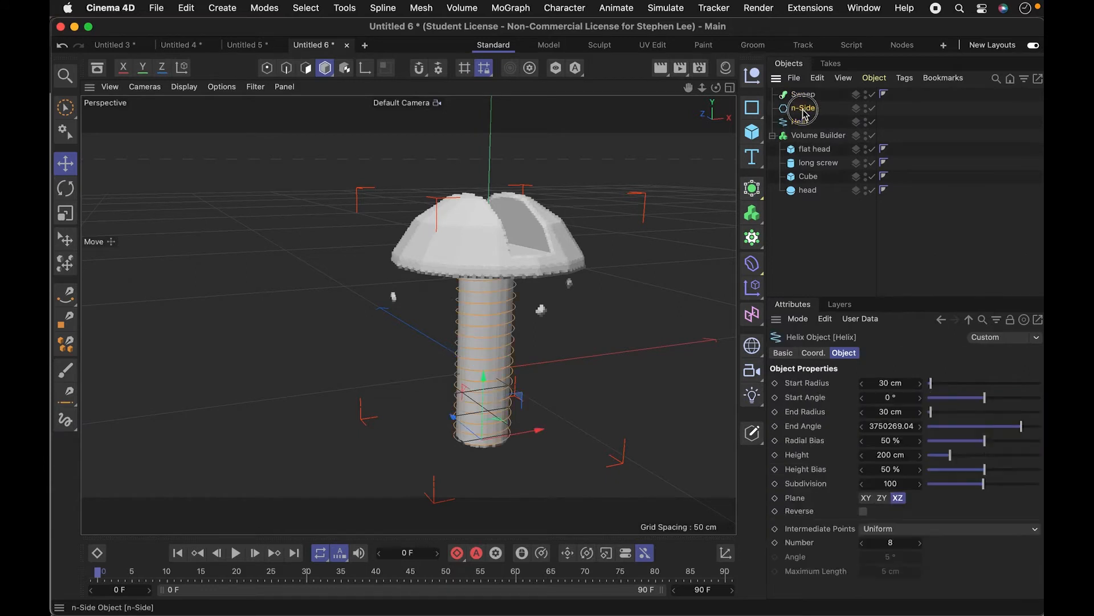
left_click(801, 108, "shift")
left_click_drag(803, 125, 805, 95)
key("Caps_Lock")
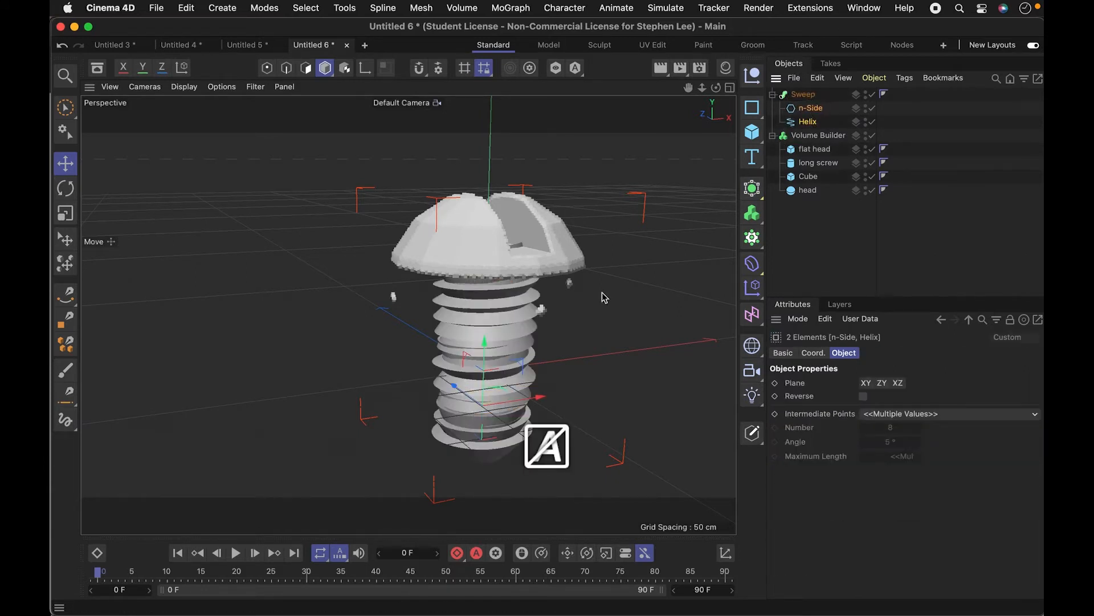
Scale the n-Side profile inside the Sweep down further so the threads become finer around the shaft.
left_click(802, 110)
key("t")
left_click_drag(579, 383, 127, 479)
Examine the swept threads on the shaft up close and from the side.
key("2")
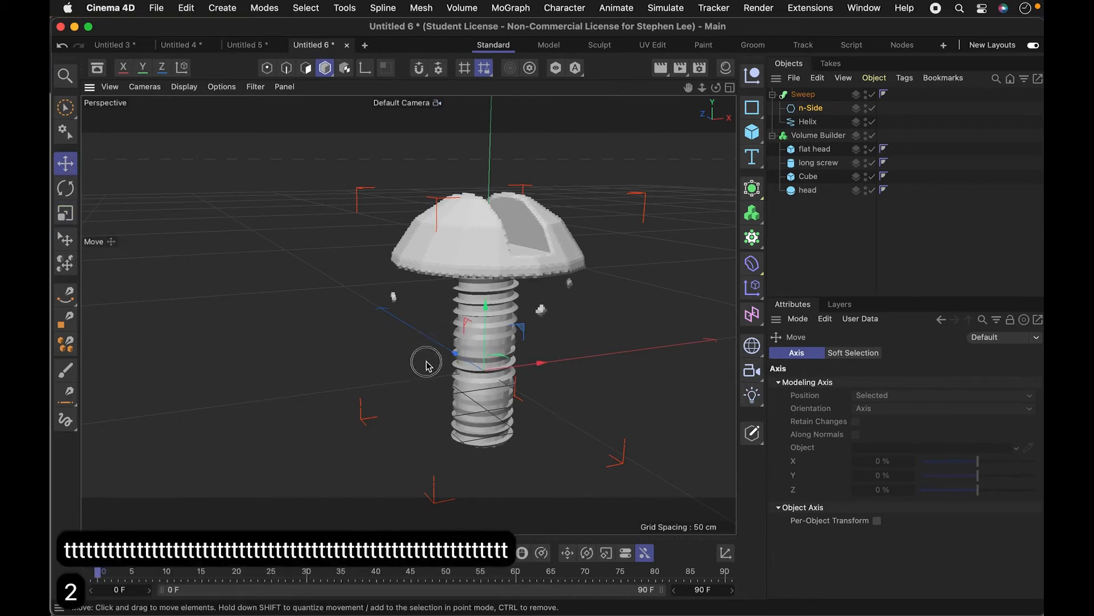
left_click_drag(428, 361, 443, 366)
key("3")
left_click_drag(551, 399, 691, 399)
key("2")
key("3")
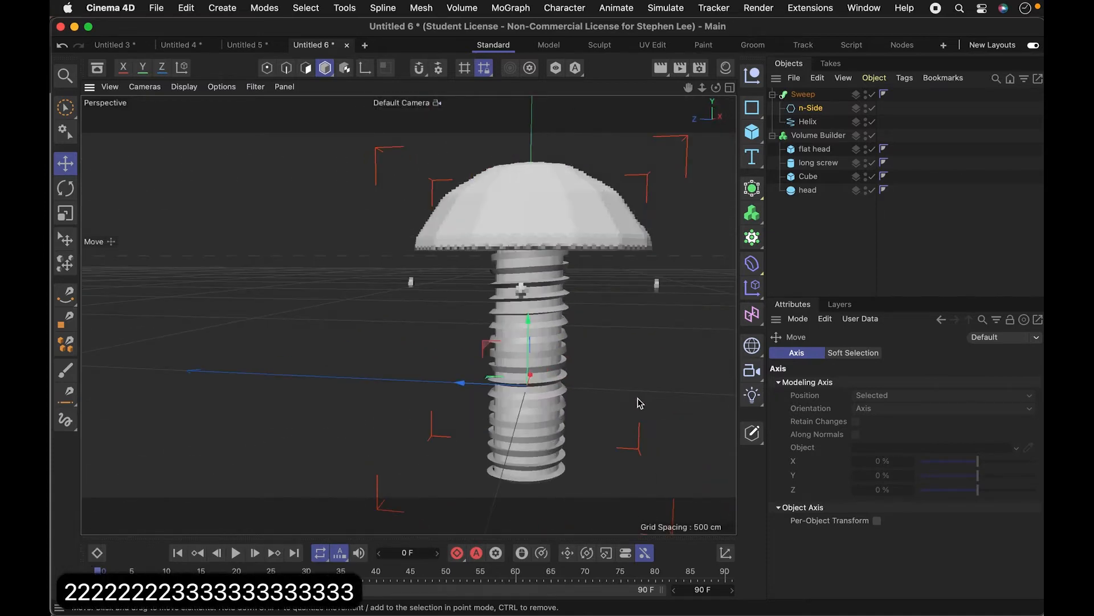
key("1")
left_click_drag(625, 403, 639, 285)
Make the Sweep the first child of the Volume Builder, above the flat head cube, to merge the threads into the screw.
key("3")
key("2")
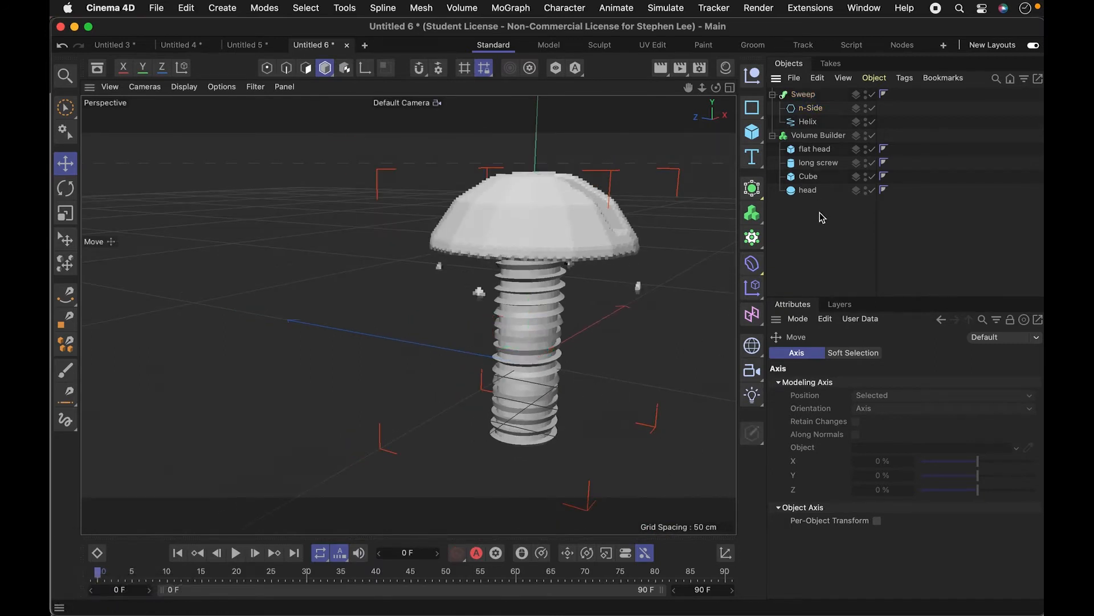
left_click_drag(810, 98, 823, 136)
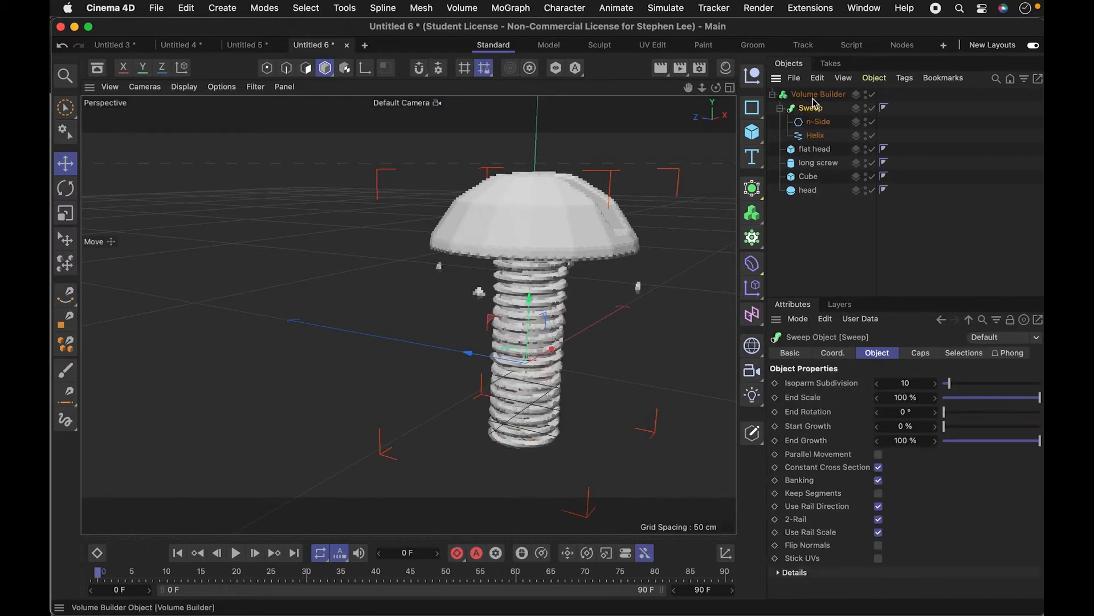
left_click(814, 97)
Scale up the 200 cm cube that cuts the sphere so it removes the stray fragments around the shaft.
left_click(810, 153)
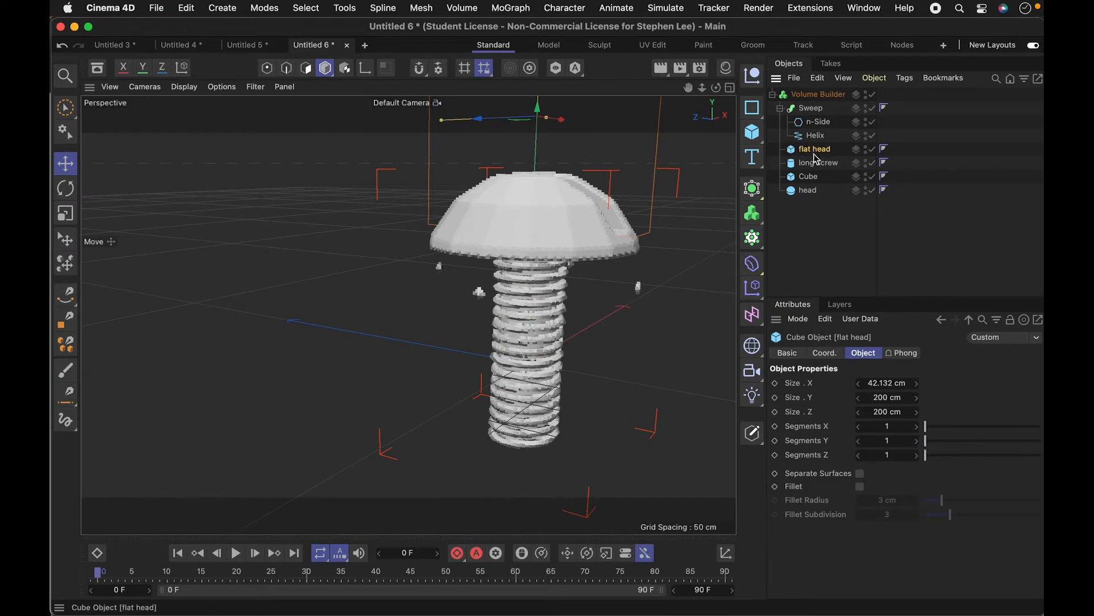
key("3")
left_click_drag(640, 318, 587, 281)
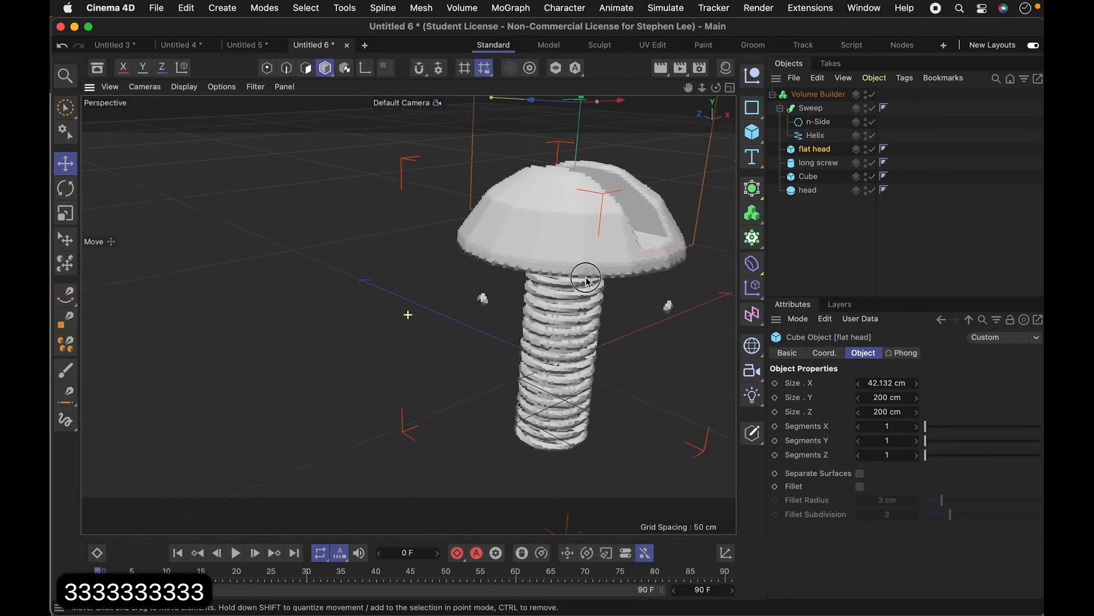
left_click(812, 165)
left_click(813, 177)
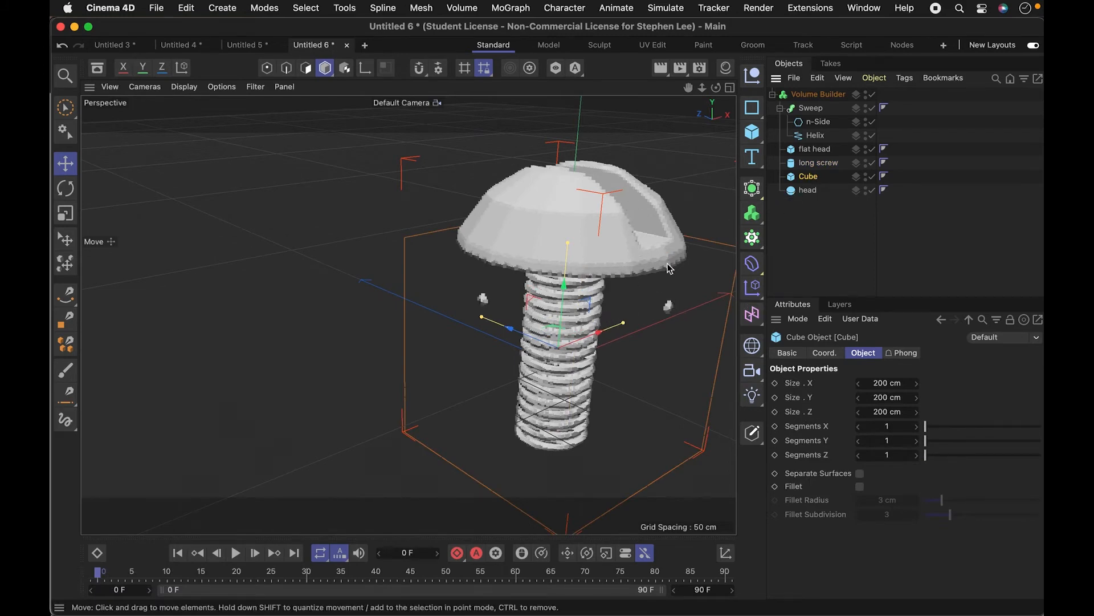
key("t")
left_click_drag(645, 399, 691, 393)
left_click_drag(631, 322, 586, 317)
Inspect the combined screw from below, around the threads and above the slotted head.
key("3")
key("1")
left_click(827, 240)
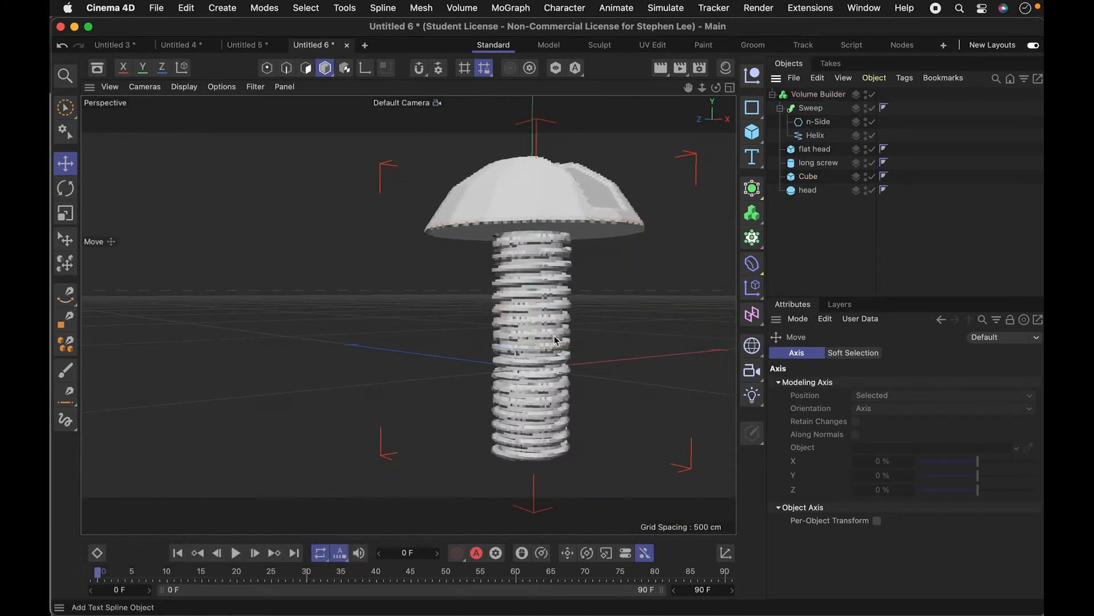
key("3")
left_click_drag(533, 392, 542, 334)
key("1")
key("3")
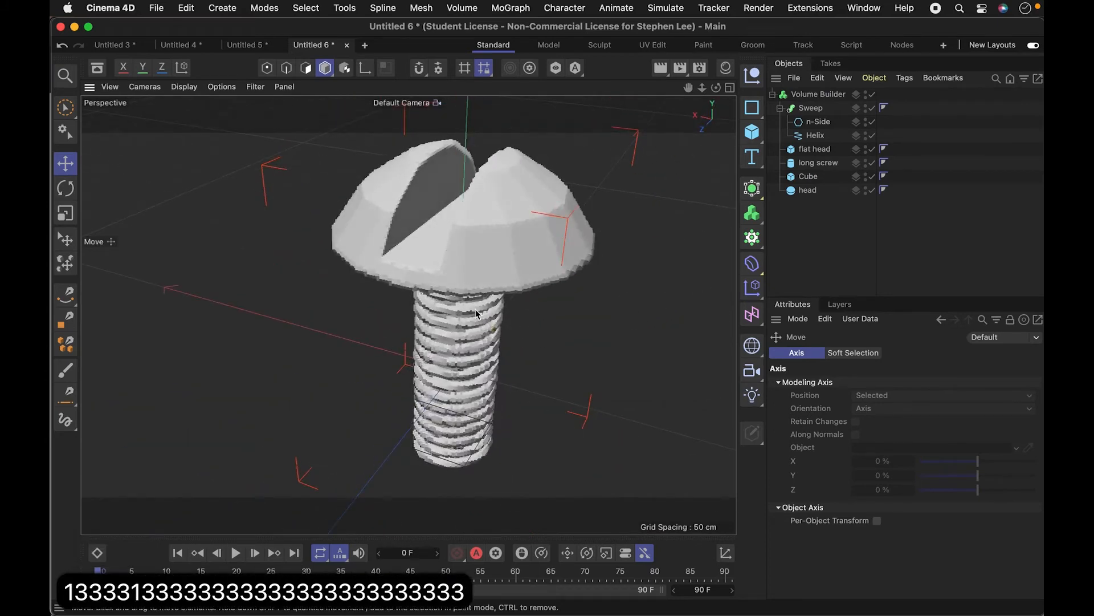
Add a Volume Mesher and make the Volume Builder with all the screw parts its child.
key("super+r")
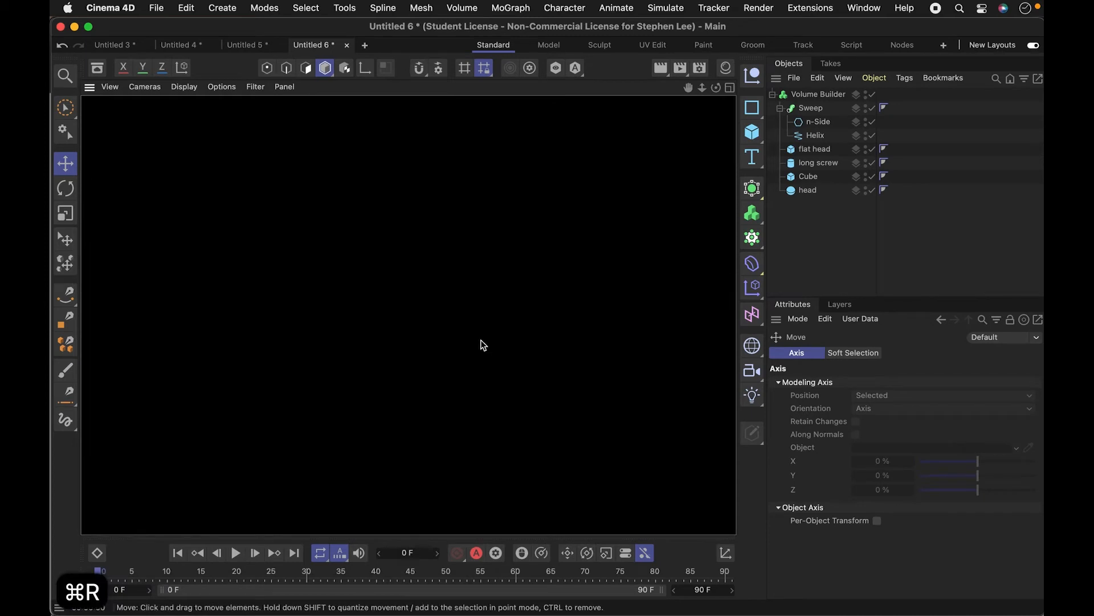
left_click(811, 245)
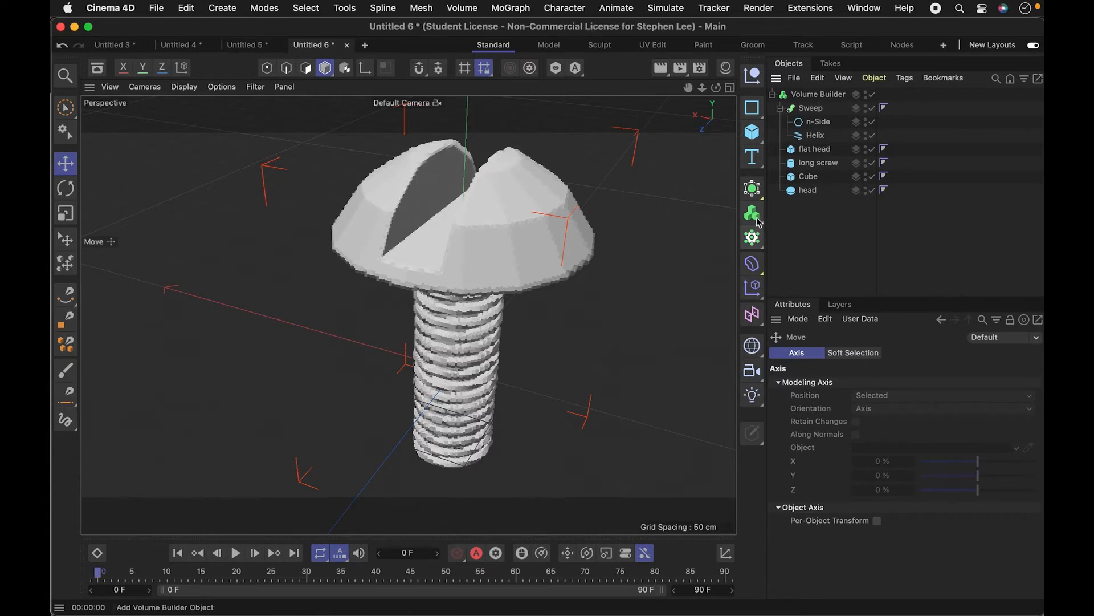
left_click(752, 191)
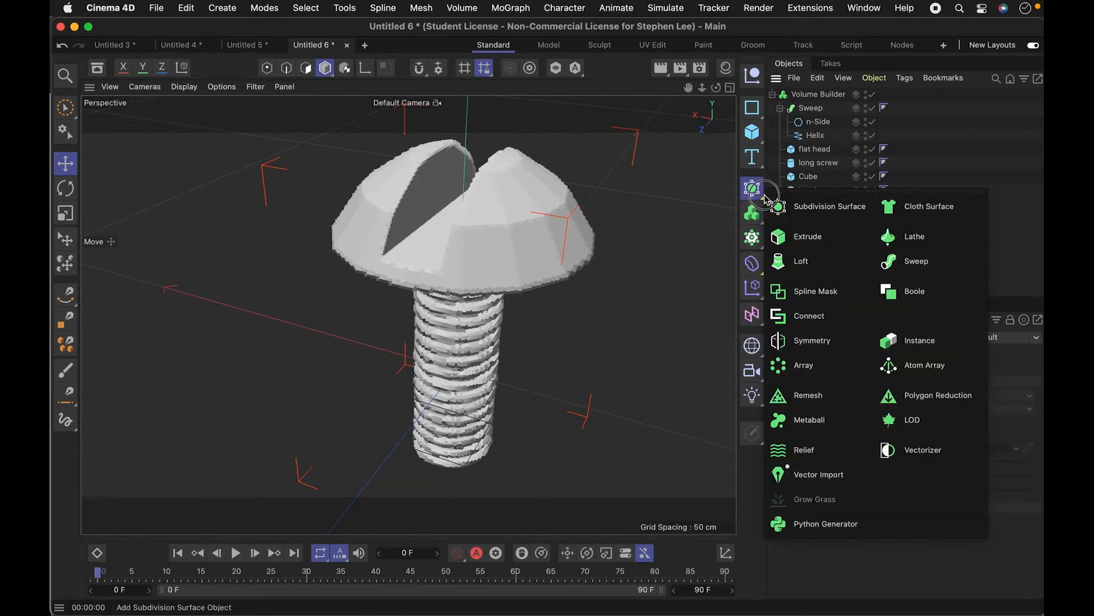
left_click(758, 247)
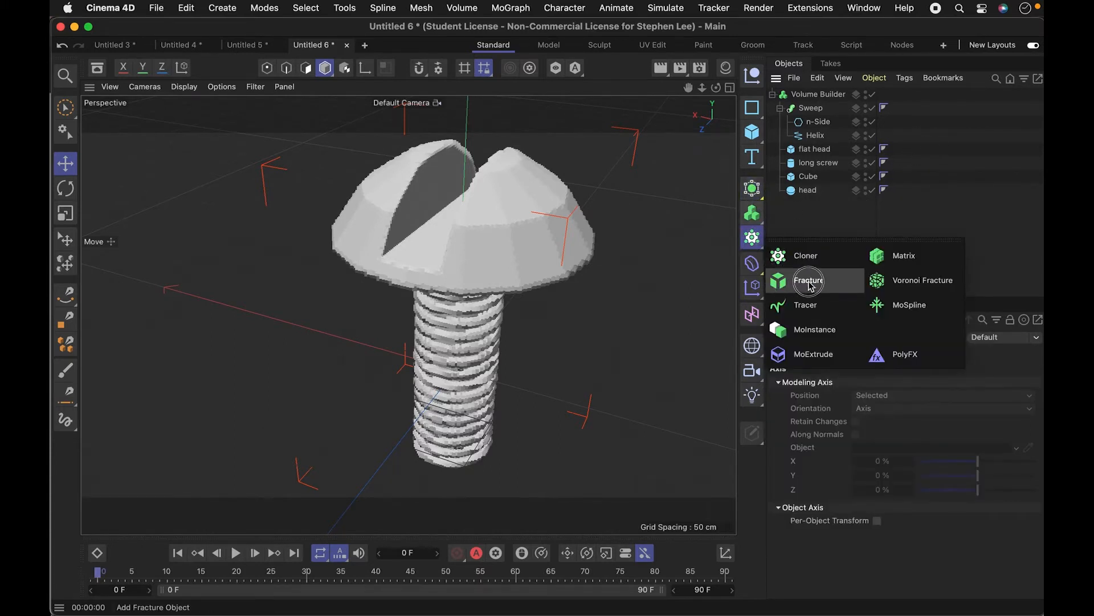
left_click(752, 213)
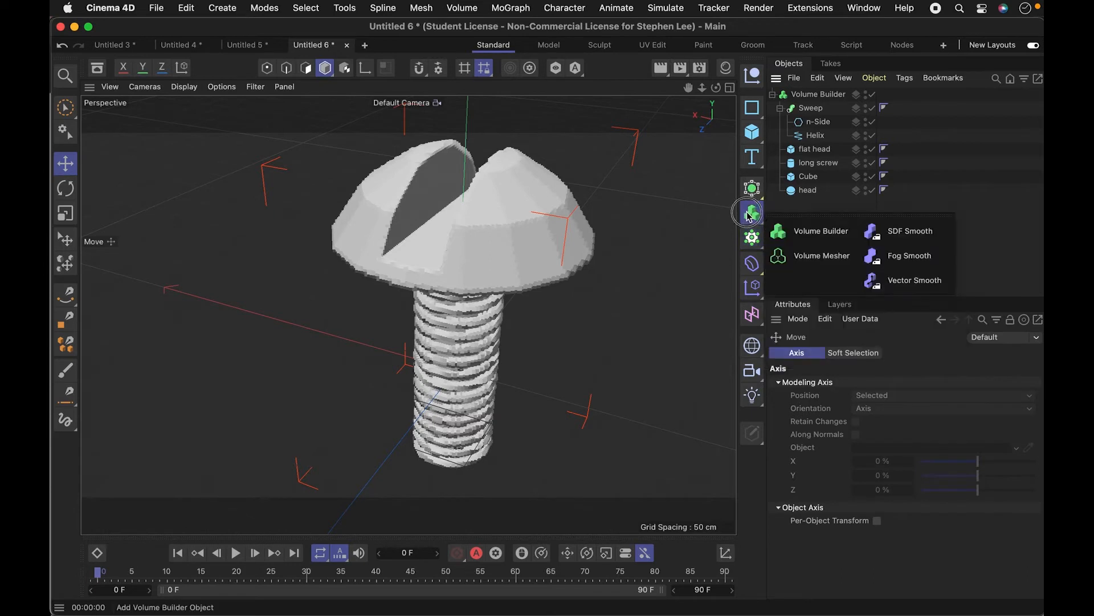
left_click(809, 261)
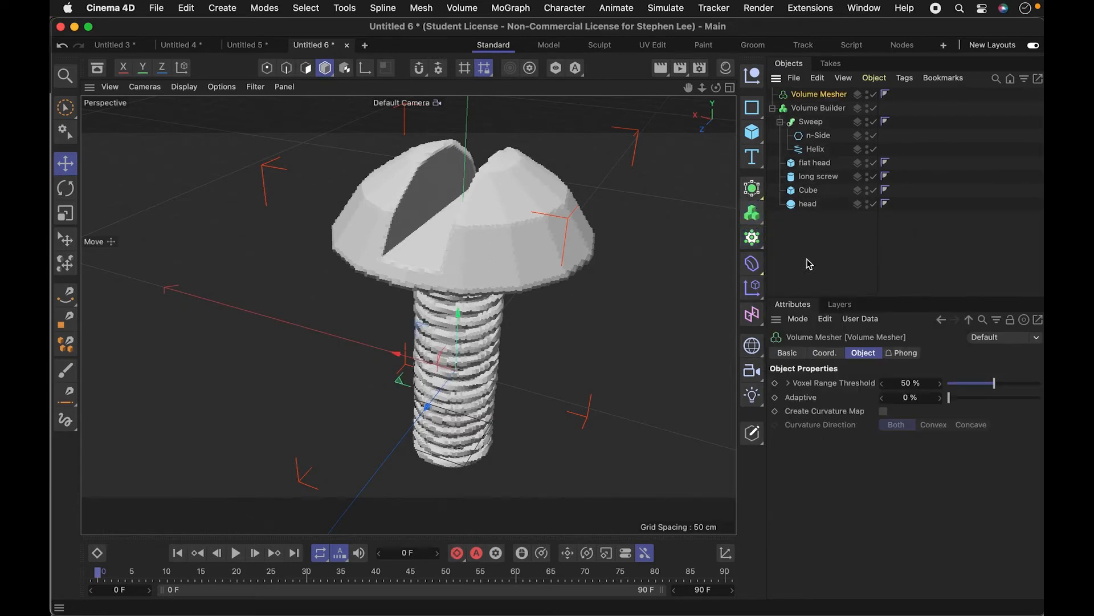
left_click_drag(820, 114, 832, 98)
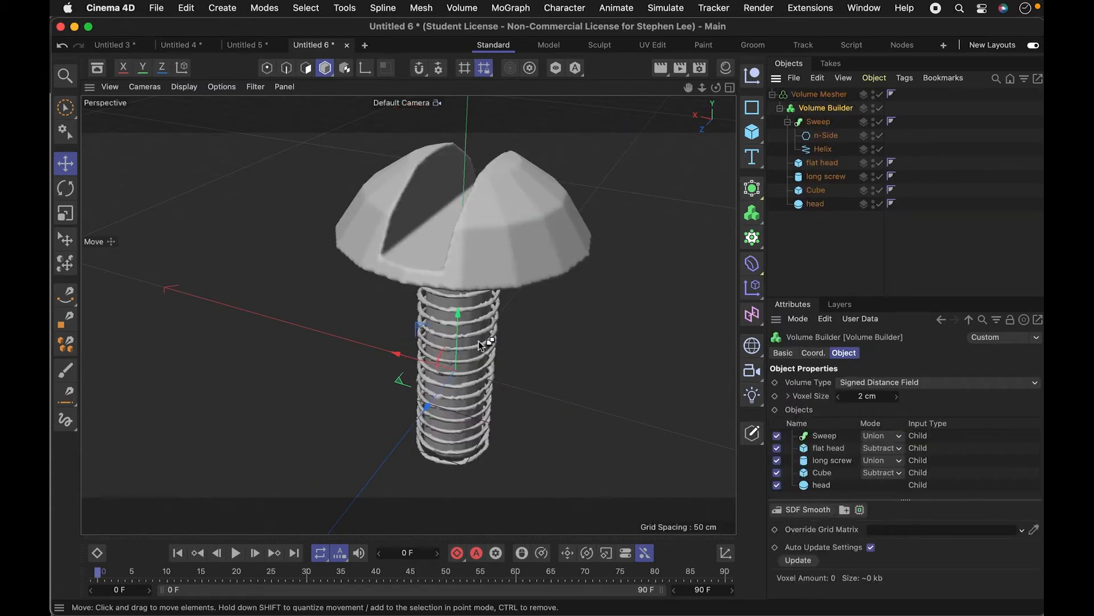
Render the meshed screw in the viewport to check the head and threads.
key("super+3")
key("super+r")
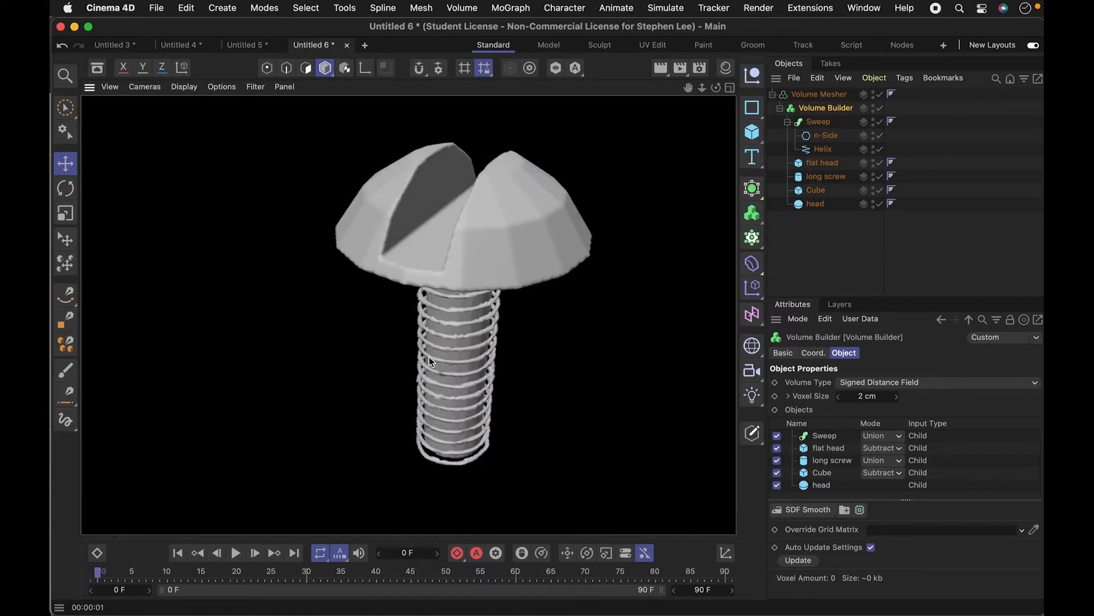
left_click(901, 247)
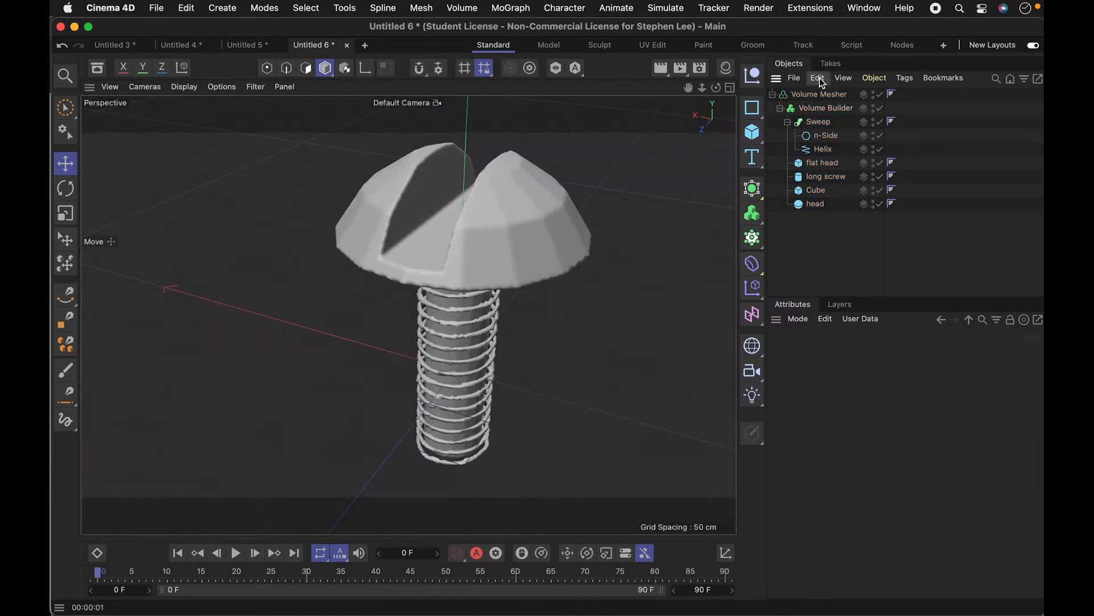
Try out the Volume Mesher's Adaptive setting, and set the Volume Builder's voxel size to 2.4 cm.
left_click(821, 94)
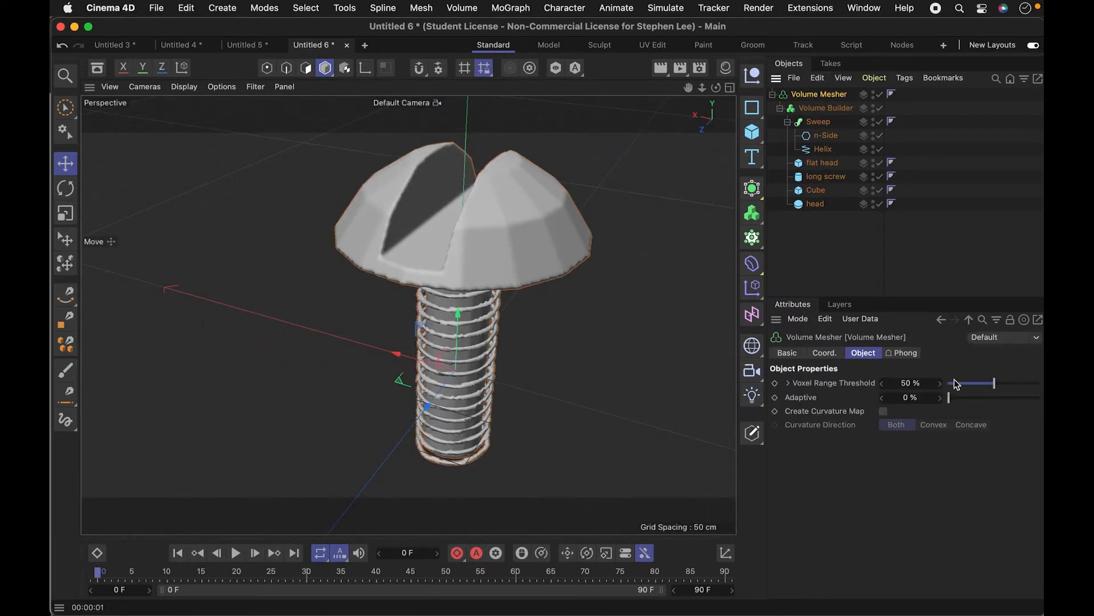
left_click_drag(957, 399, 892, 405)
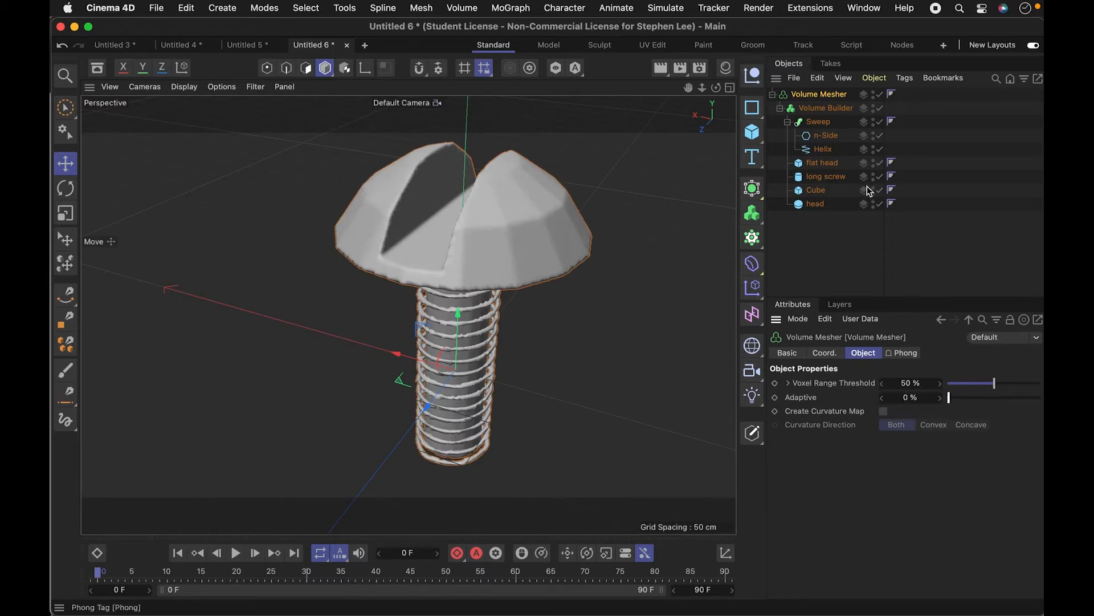
left_click(826, 109)
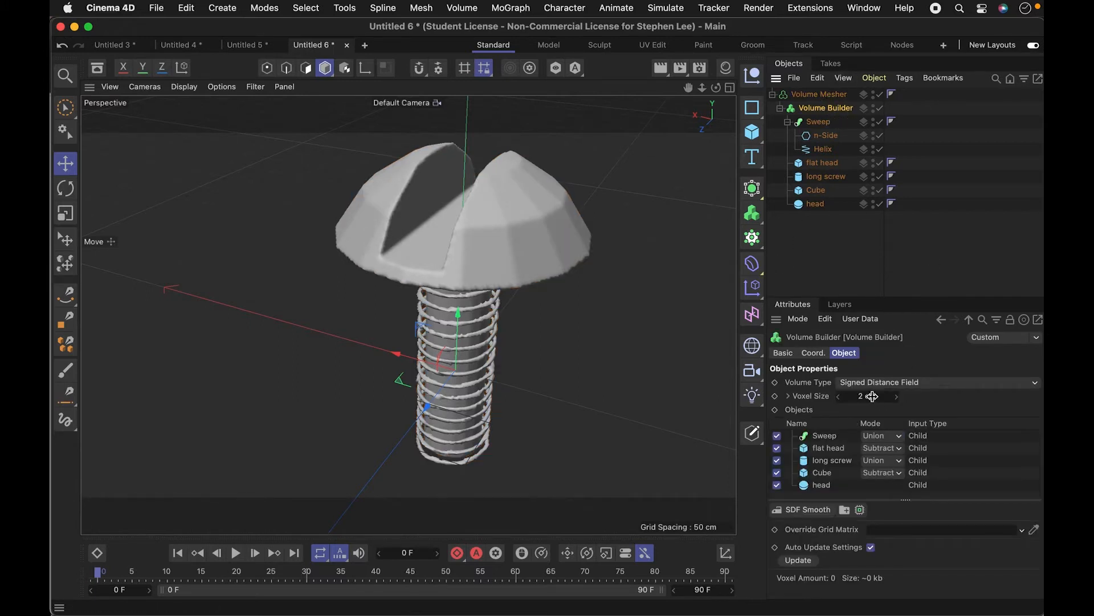
left_click(898, 402)
left_click(898, 401)
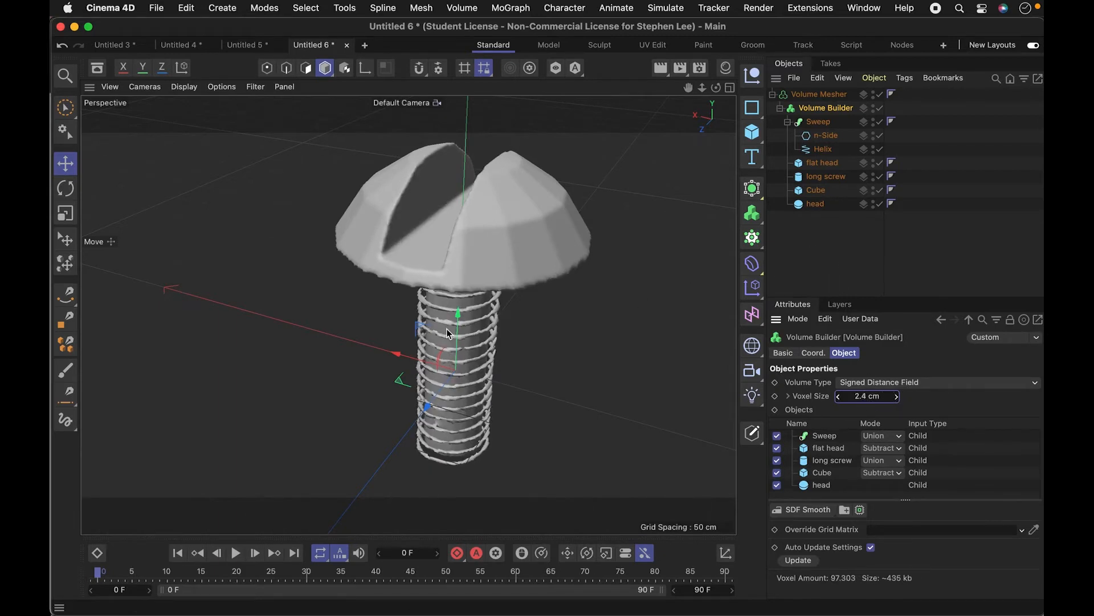
Scale up the Sweep's n-Side profile to a radius of about 4.05 cm to thicken the threads.
left_click(829, 138)
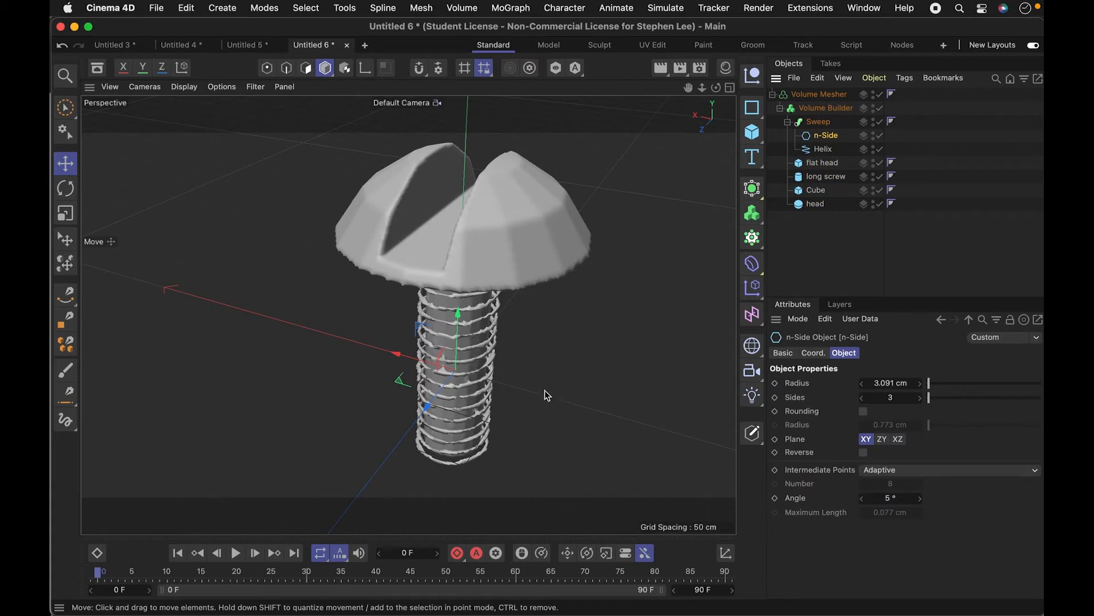
key("t")
left_click_drag(550, 371, 758, 367)
Try raising the subdivision of the Sweep's Helix to 105.
left_click(816, 122)
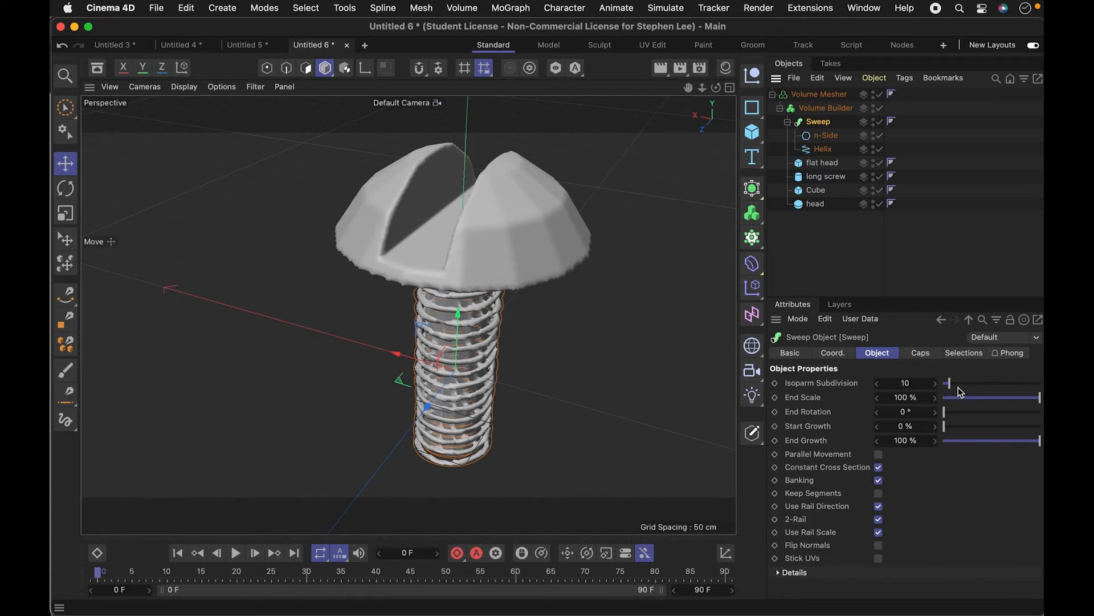
left_click(825, 136)
left_click(825, 149)
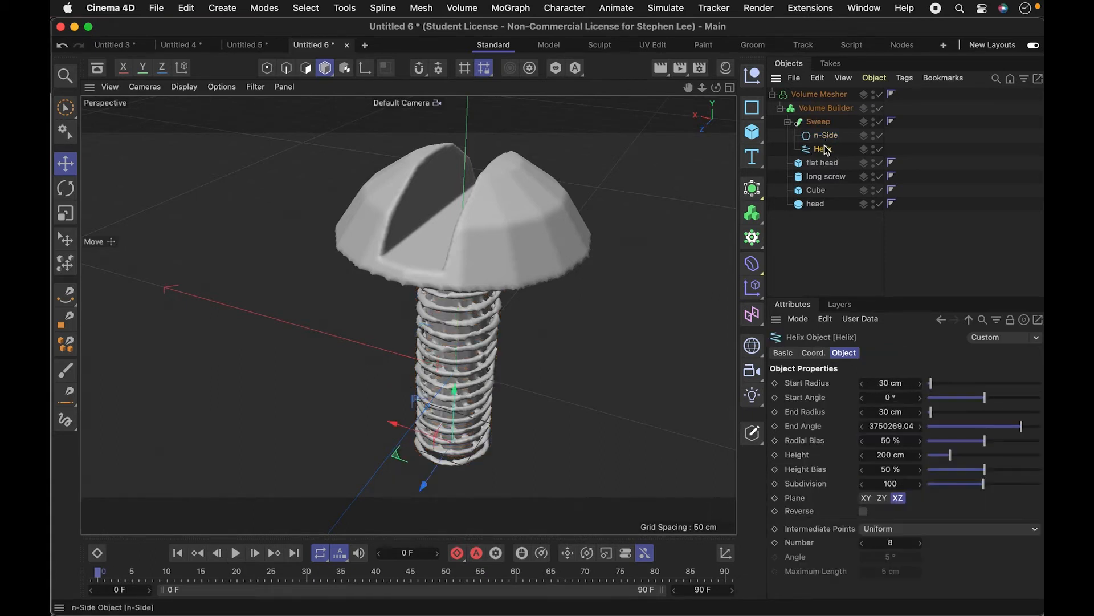
left_click(921, 485)
left_click(920, 486)
left_click(921, 486)
left_click(921, 486)
left_click(920, 485)
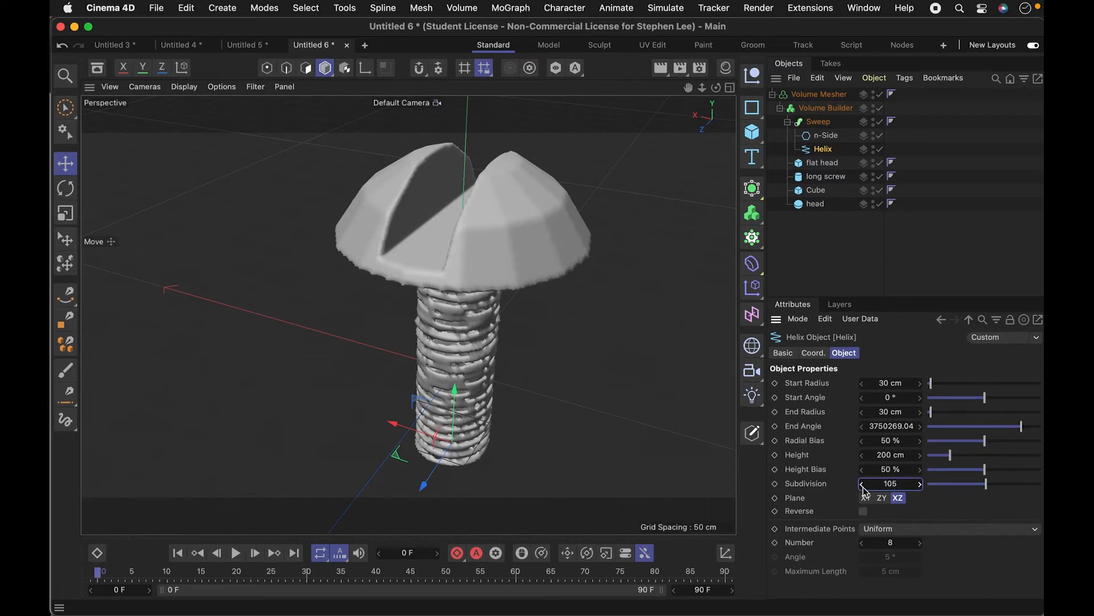
Examine the meshed threads around the shaft from several angles and distances.
key("2")
left_click_drag(490, 351, 550, 297)
key("3")
key("2")
key("1")
key("3")
key("1")
key("3")
Add an SDF Smooth filter layer to the Volume Builder's object list.
left_click(810, 123)
left_click(826, 107)
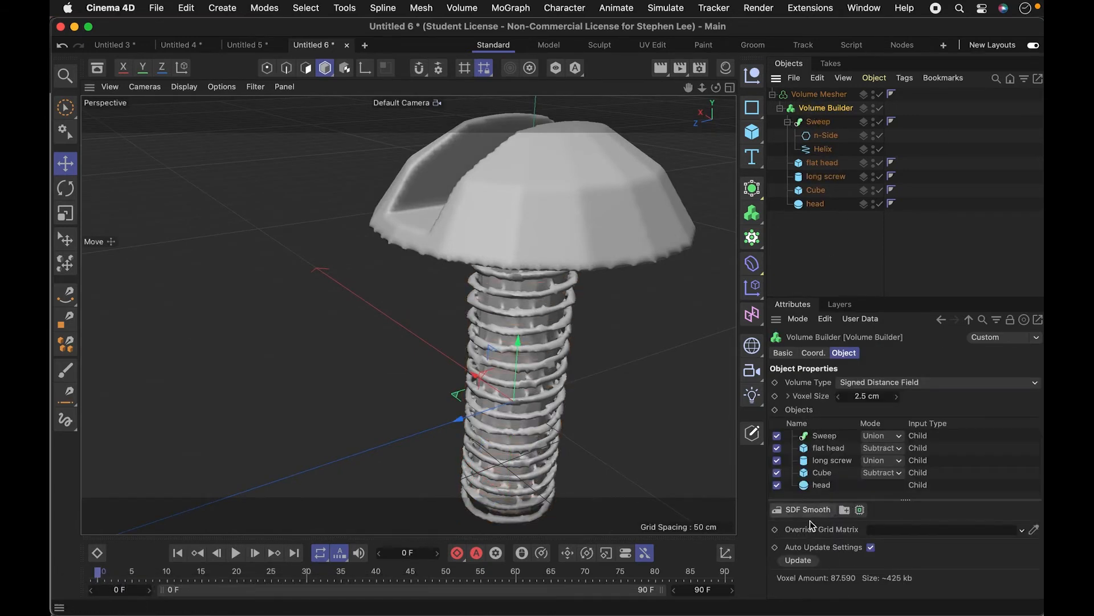
left_click(798, 513)
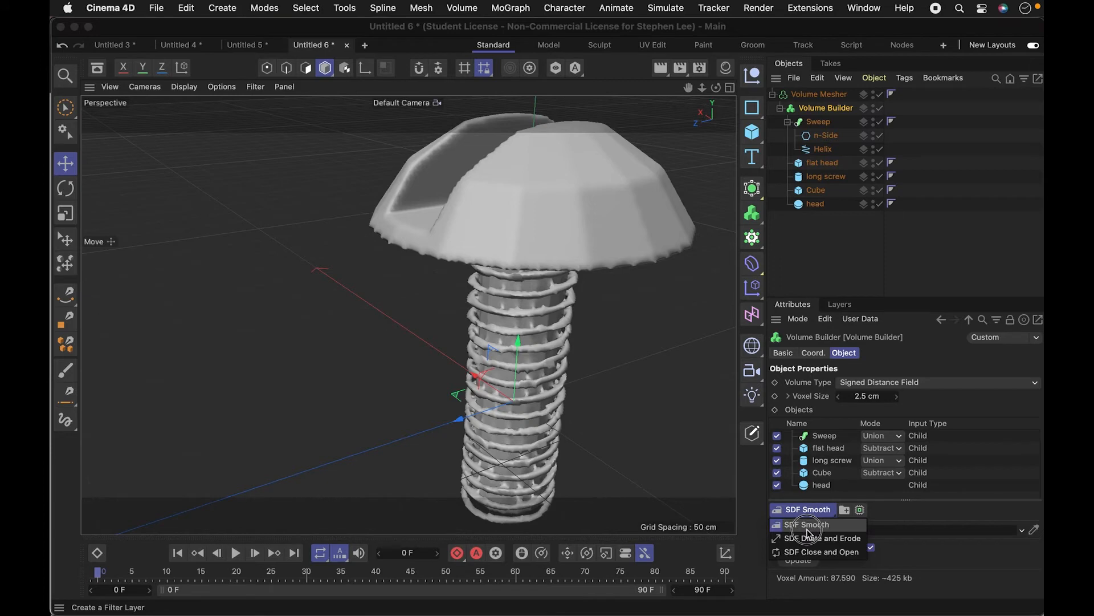
left_click(808, 526)
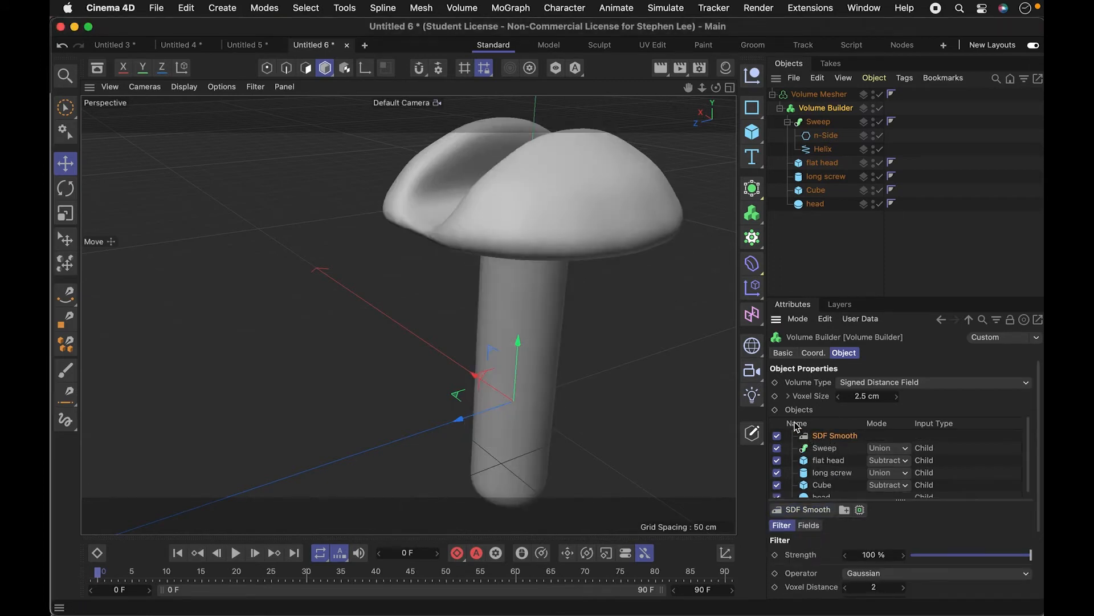
scroll(969, 461, "down", 1)
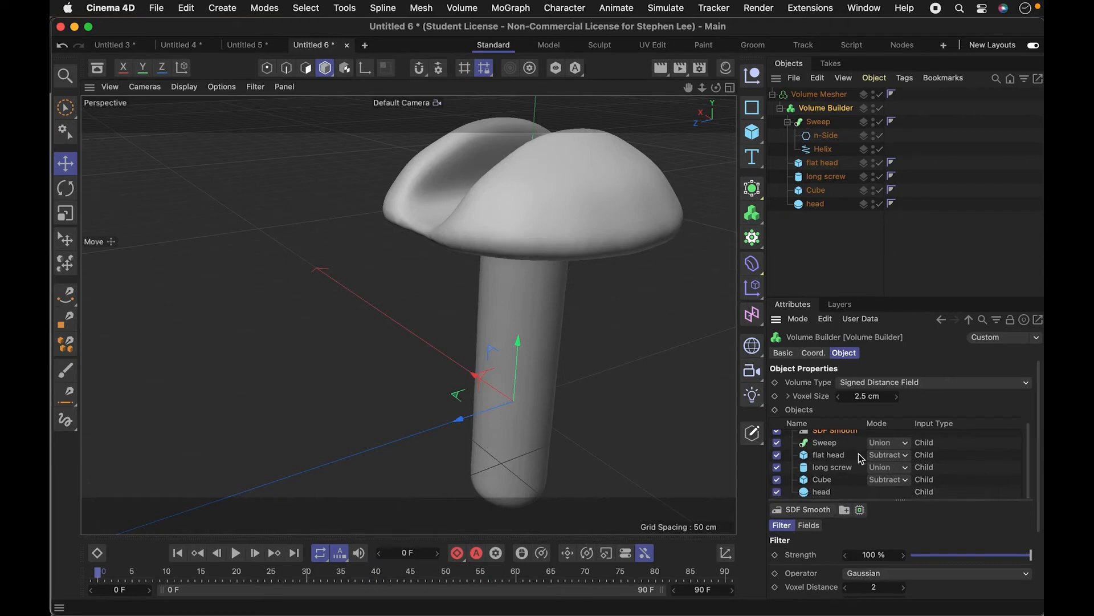
scroll(1026, 450, "up", 1)
Try the SDF Smooth layer below the Sweep, return it to the top of the list and lower its strength to 17%.
left_click_drag(830, 436, 823, 454)
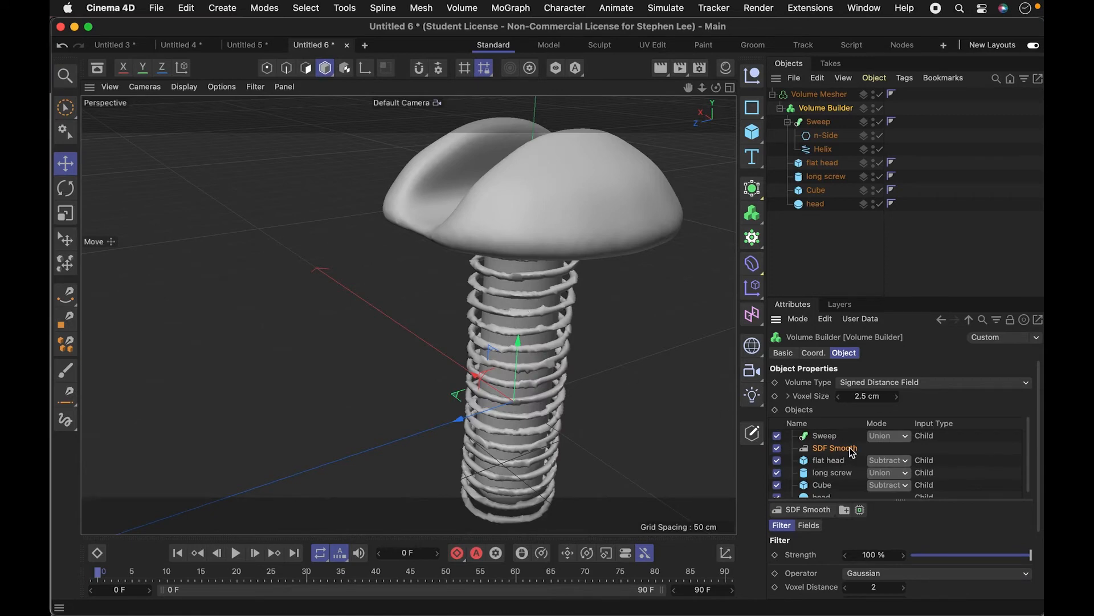
mouse_move(844, 453)
left_mouse_down()
mouse_move(836, 426)
mouse_move(836, 439)
left_mouse_up()
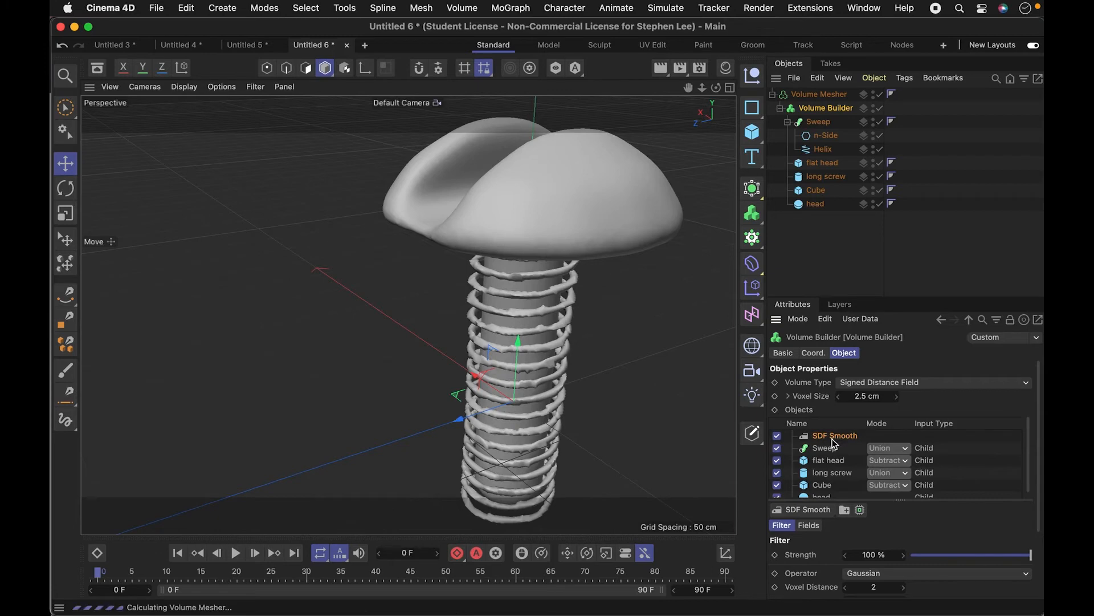
left_click_drag(969, 561, 935, 560)
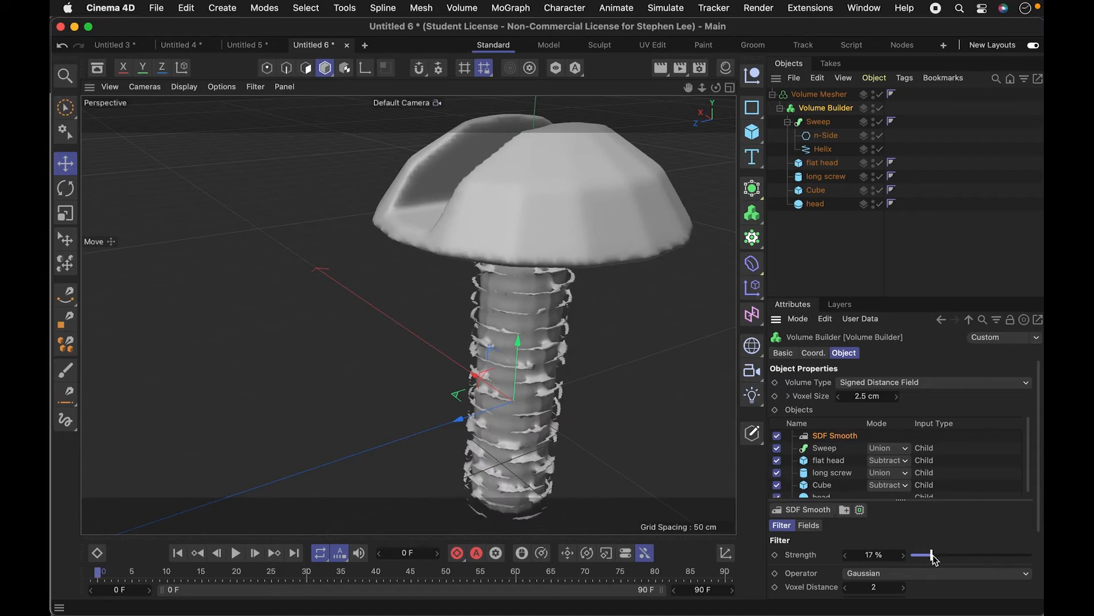
Set the n-Side profile's radius to 7 cm and check the thicker threads from the side.
left_click(840, 143)
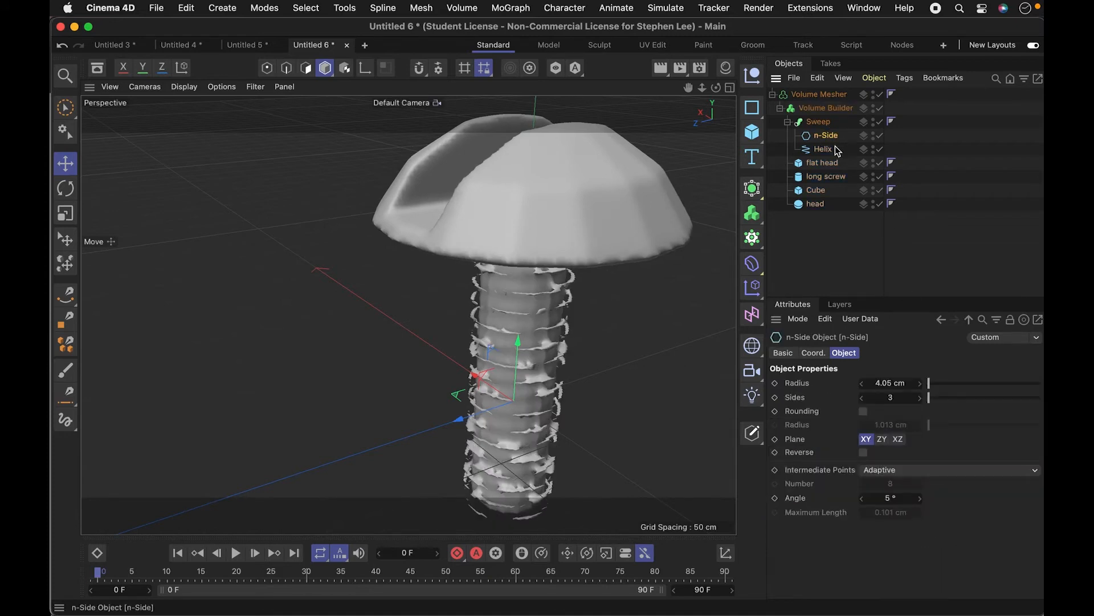
left_click_drag(937, 386, 899, 390)
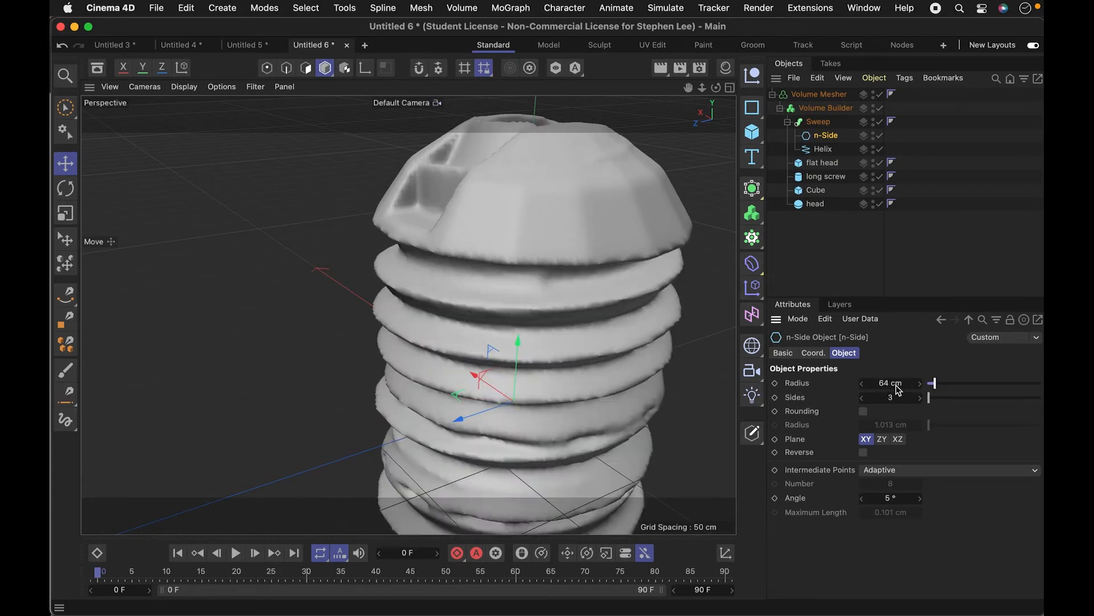
double_click(899, 390)
type("7")
key("Return")
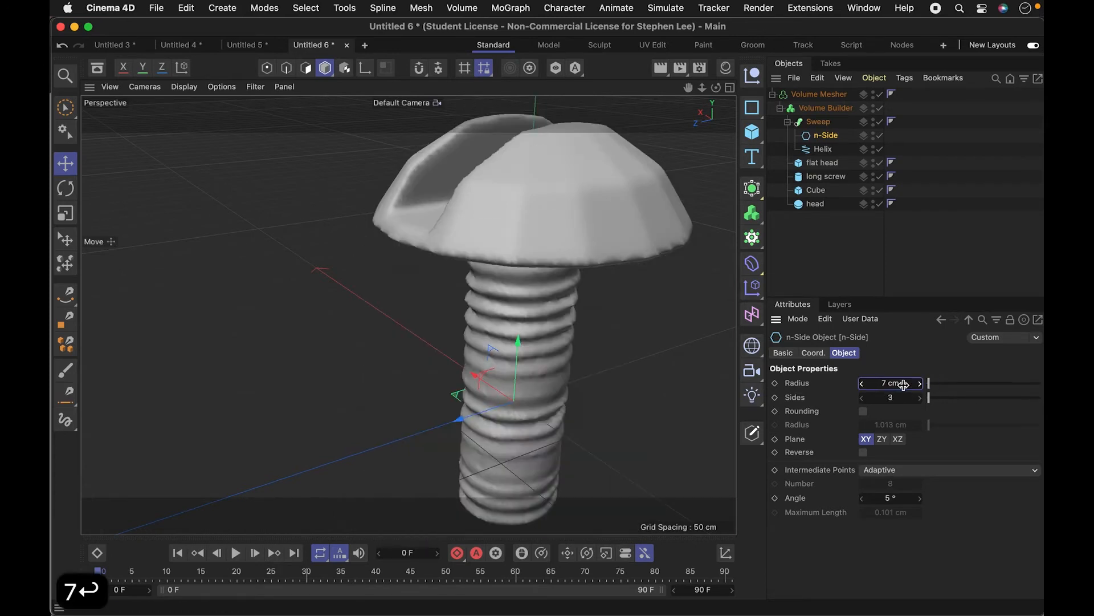
key("3")
left_click_drag(556, 351, 599, 342)
Try a 4 cm radius on the n-Side profile, and set it to 8 cm.
double_click(892, 383)
type("4")
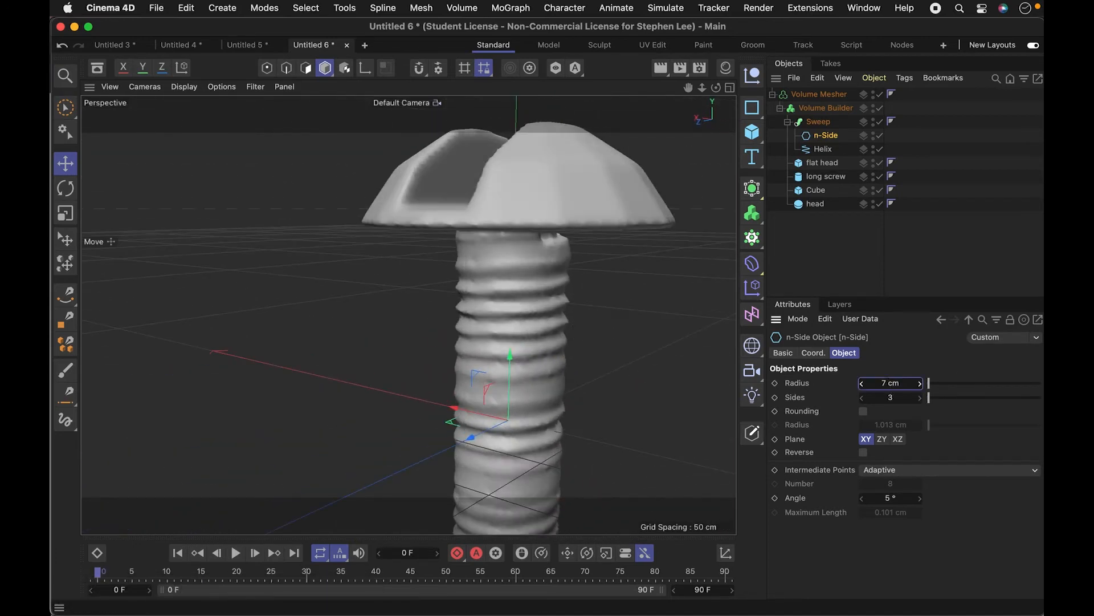
key("Return")
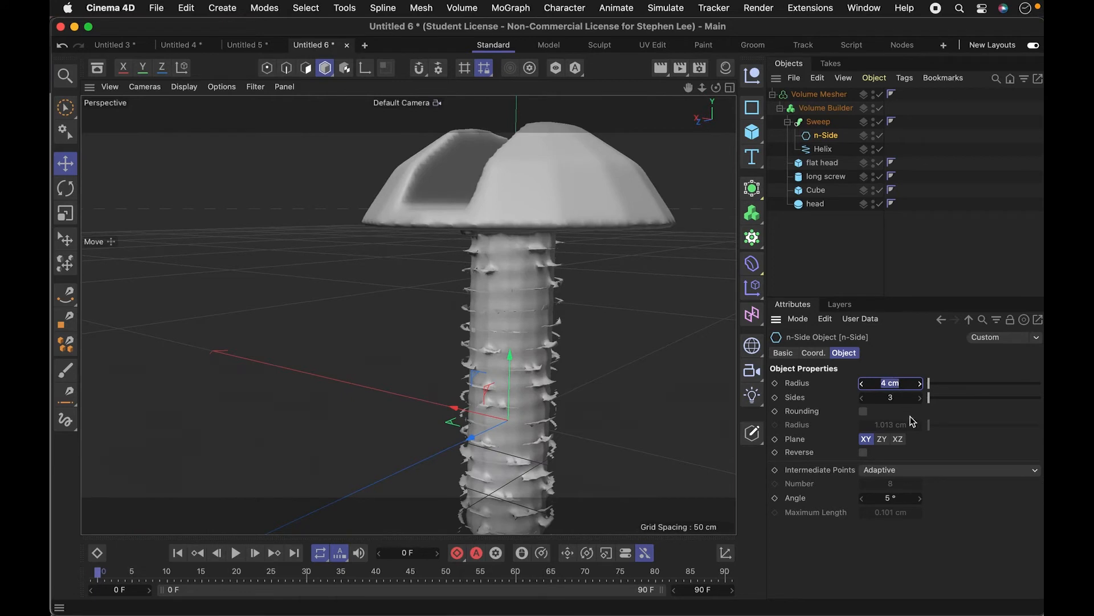
type("8")
key("Return")
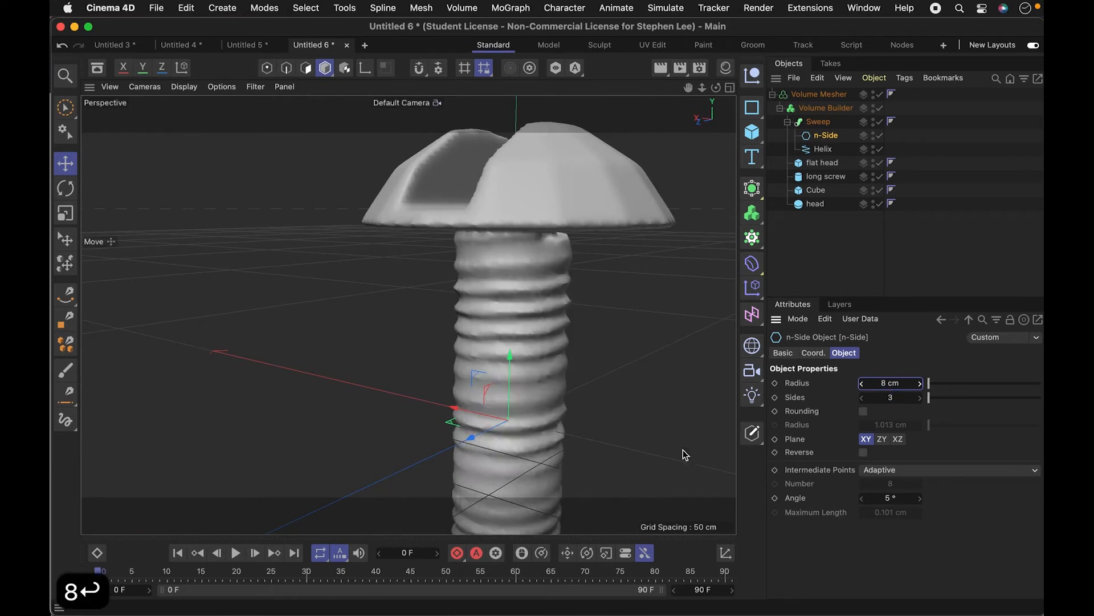
Lower the Volume Builder's SDF Smooth strength to 8%.
left_click(819, 122)
left_click(826, 108)
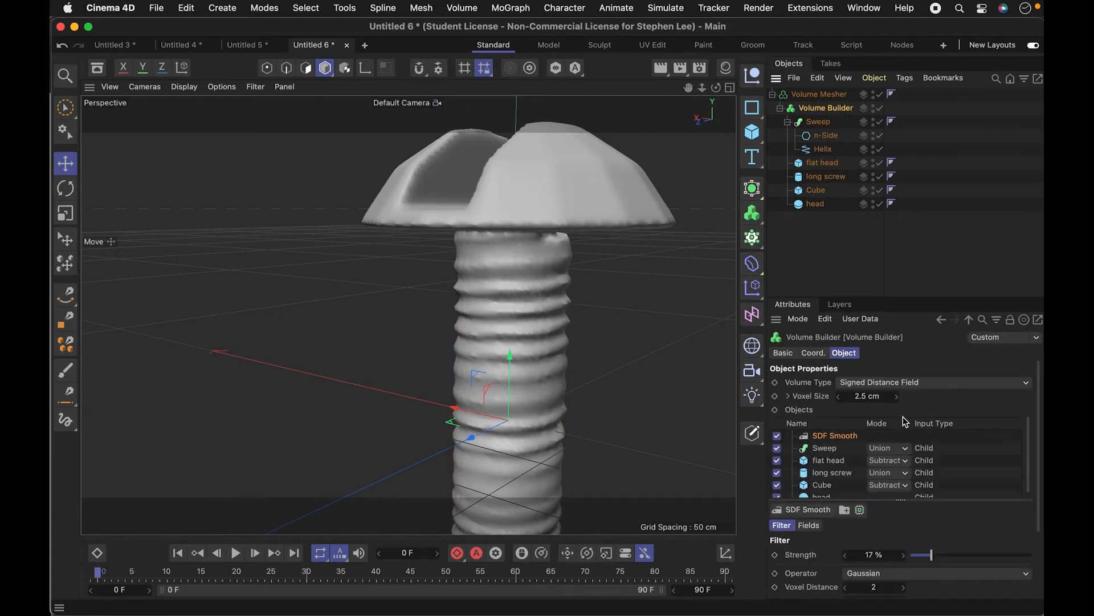
left_click_drag(924, 558, 922, 558)
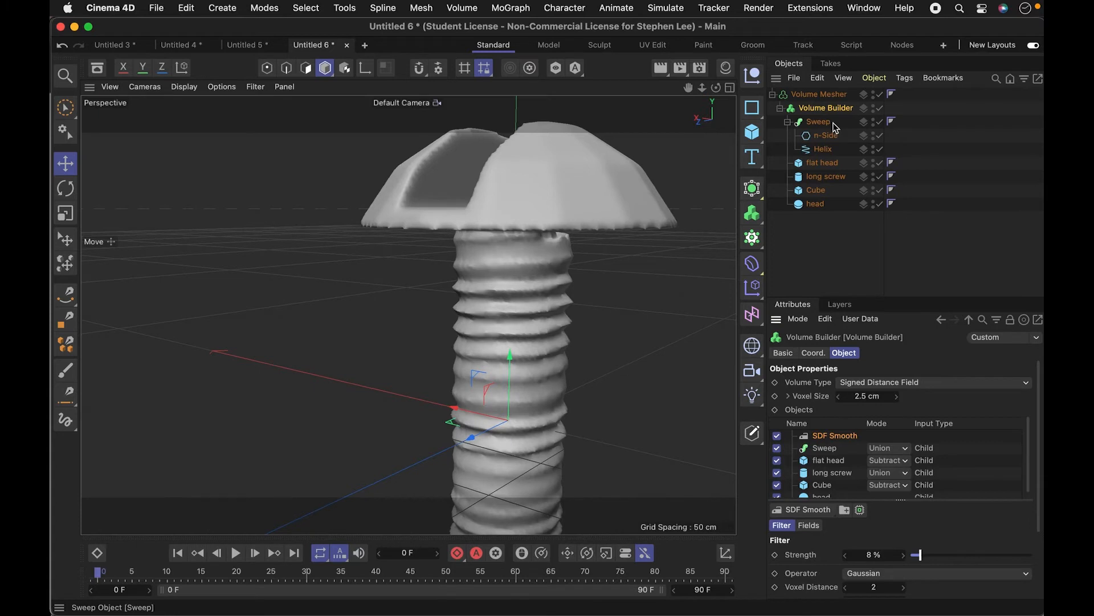
Move the SDF Smooth layer below the Sweep and set its strength to 22% to smooth the head.
left_click_drag(848, 440, 837, 449)
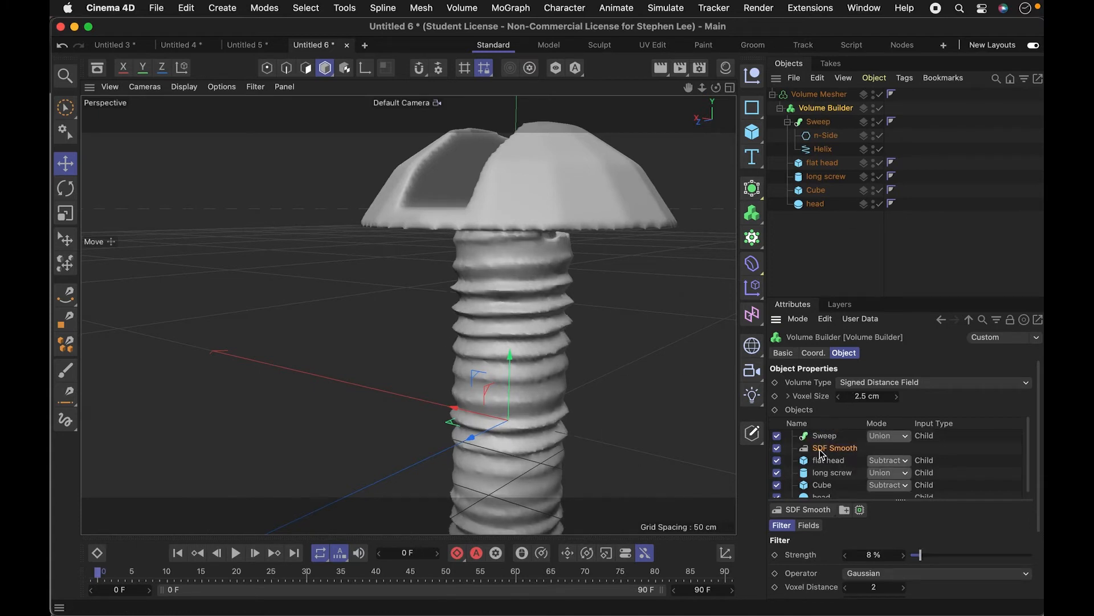
left_click(939, 556)
left_click_drag(531, 280, 558, 286)
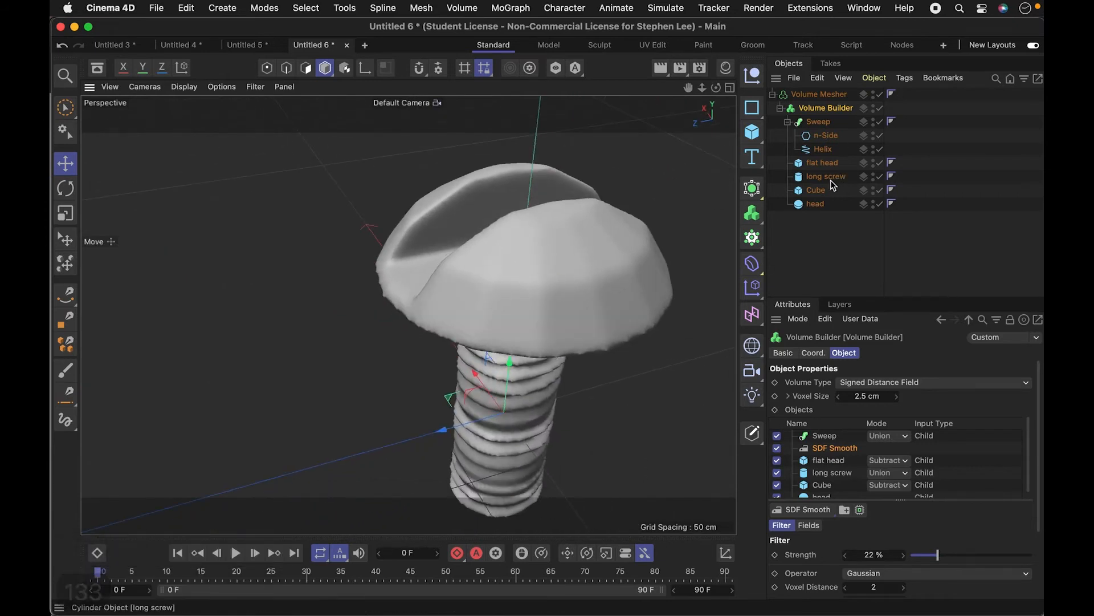
Set the head sphere's segments to 44 to round out the screw head.
left_click(813, 194)
left_click(815, 204)
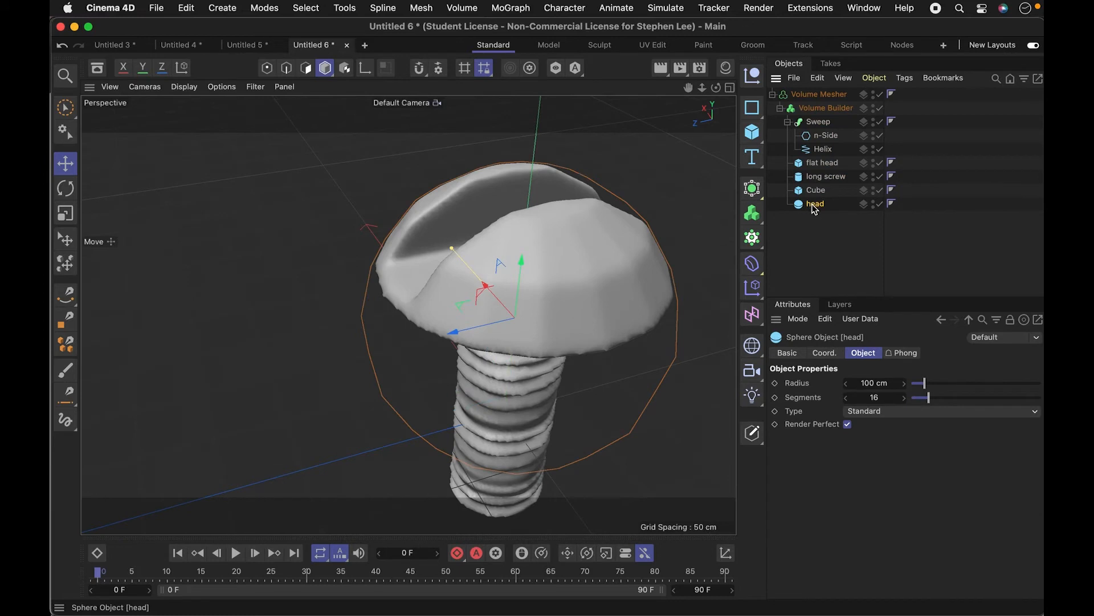
left_click_drag(942, 402, 967, 399)
key("3")
left_click_drag(678, 402, 637, 378)
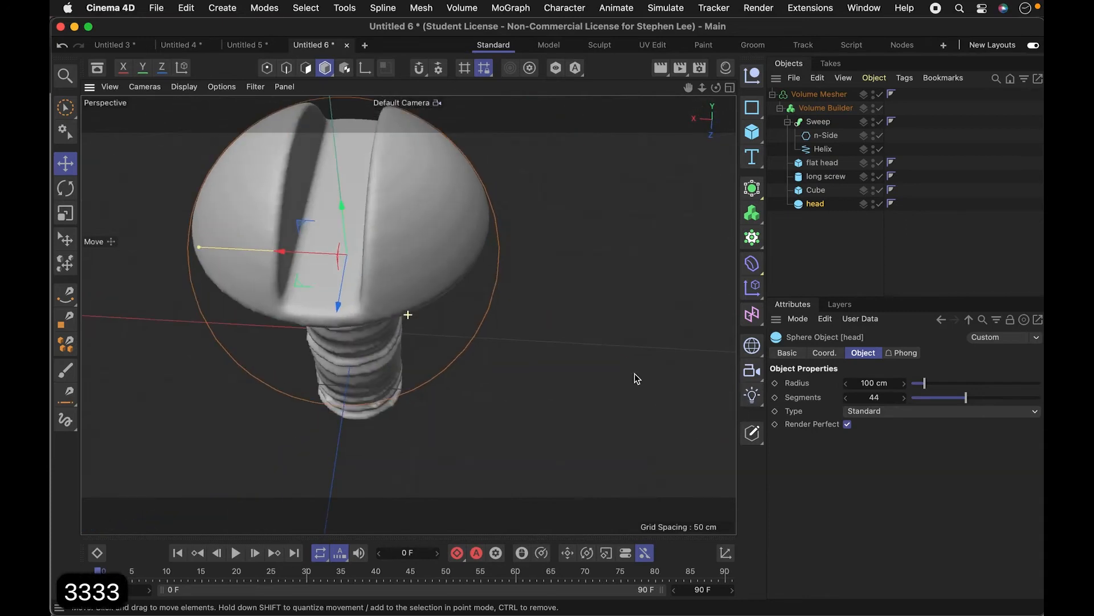
Render the viewport and examine the screw's head, slot and threads from several angles.
key("1")
left_click_drag(308, 264, 557, 444)
key("3")
key("1")
key("3")
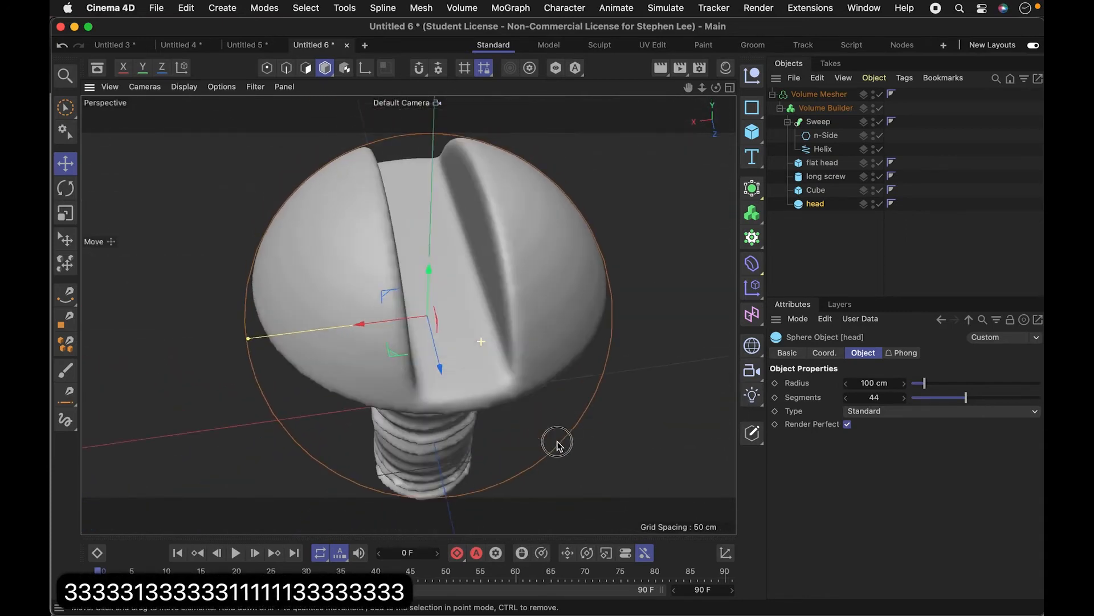
key("super+r")
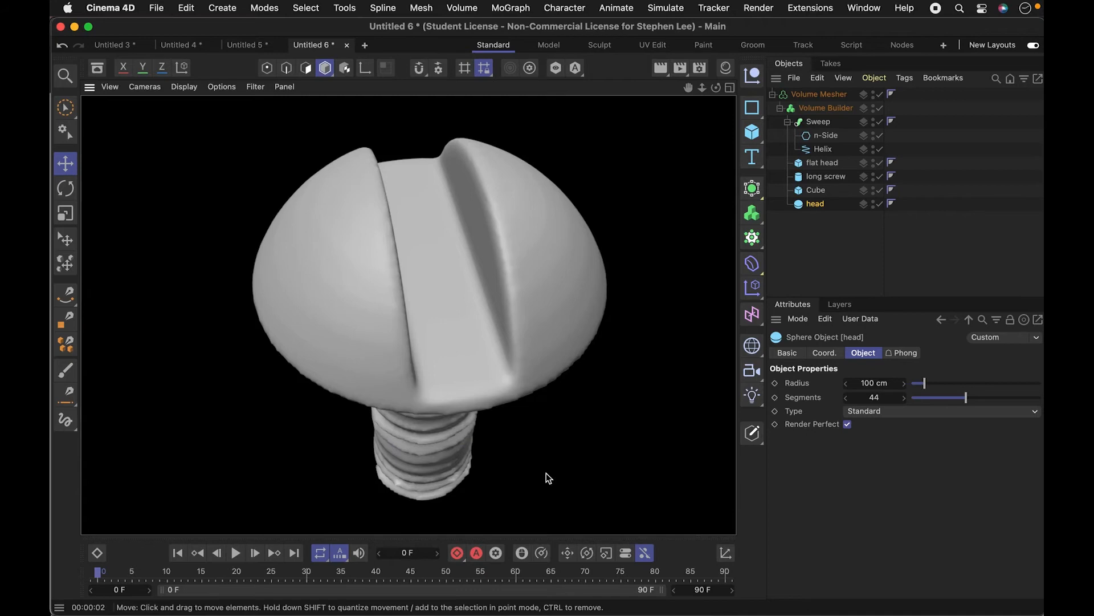
key("3")
left_click_drag(550, 464, 452, 391)
key("2")
key("1")
left_click_drag(525, 335, 582, 369)
key("3")
key("2")
key("1")
key("3")
key("1")
key("3")
key("1")
left_click_drag(549, 286, 467, 330)
key("3")
Add an SDF Dilate and Erode filter to the Volume Builder and move it above the Sweep layer.
left_click(836, 250)
left_click(808, 110)
left_click(780, 108)
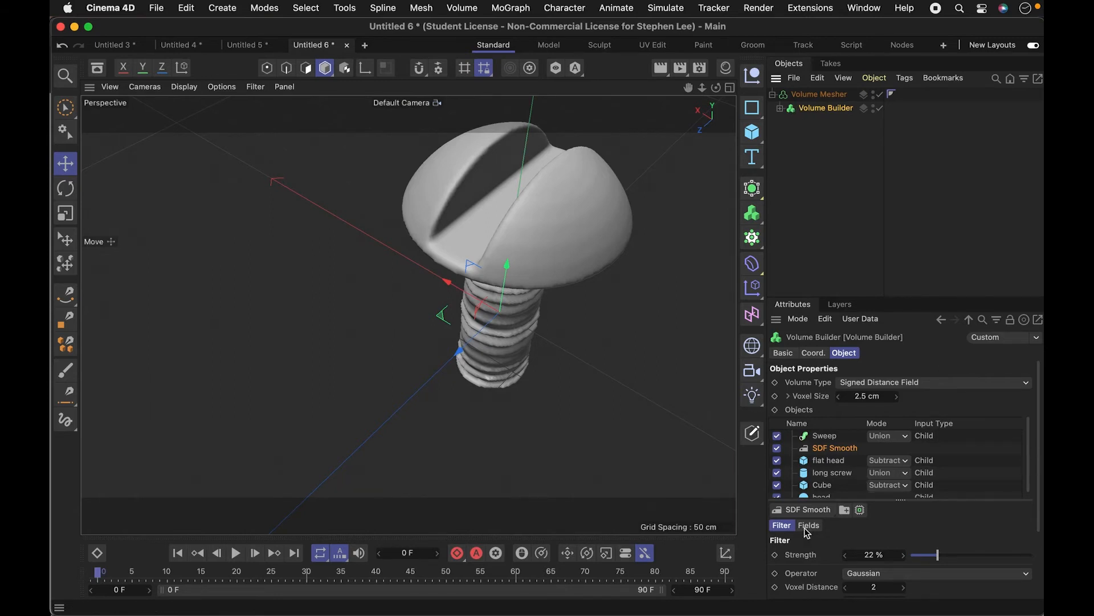
left_click(801, 511)
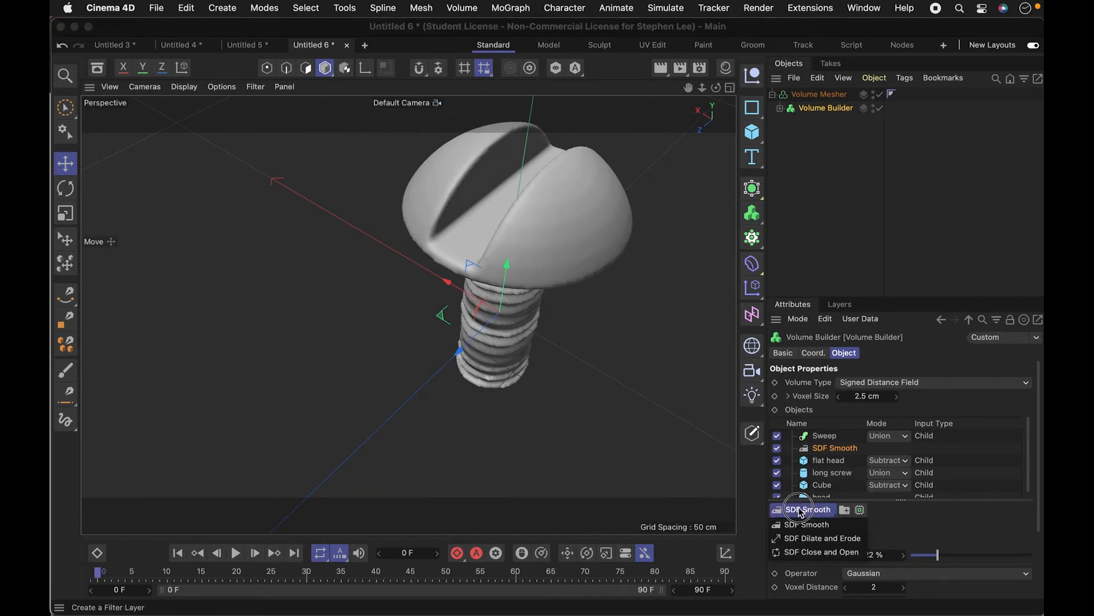
left_click(815, 538)
left_click(838, 451)
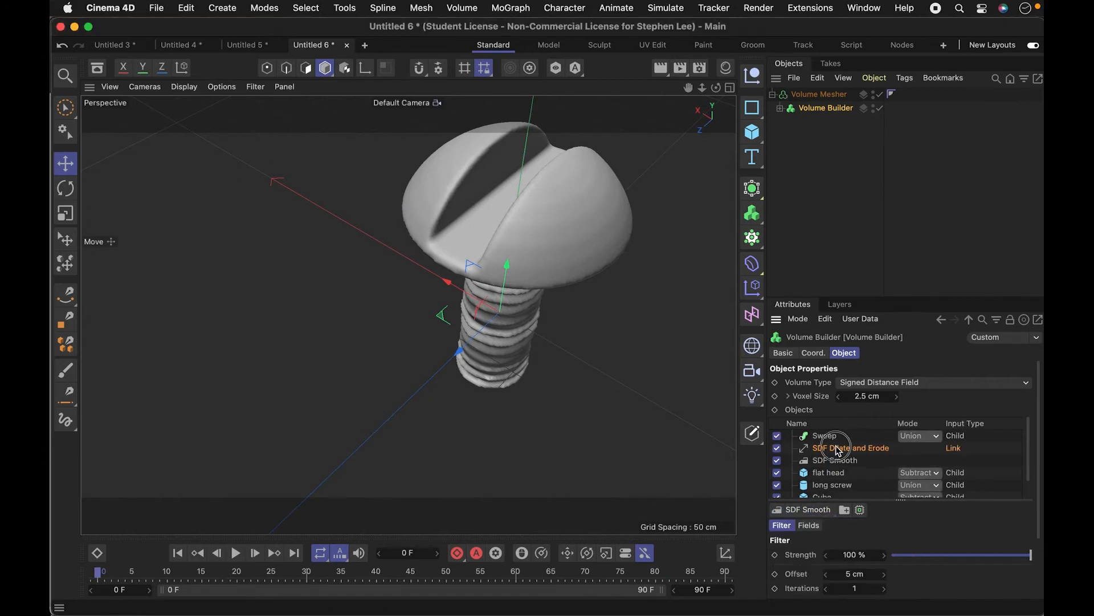
left_click_drag(838, 451, 821, 433)
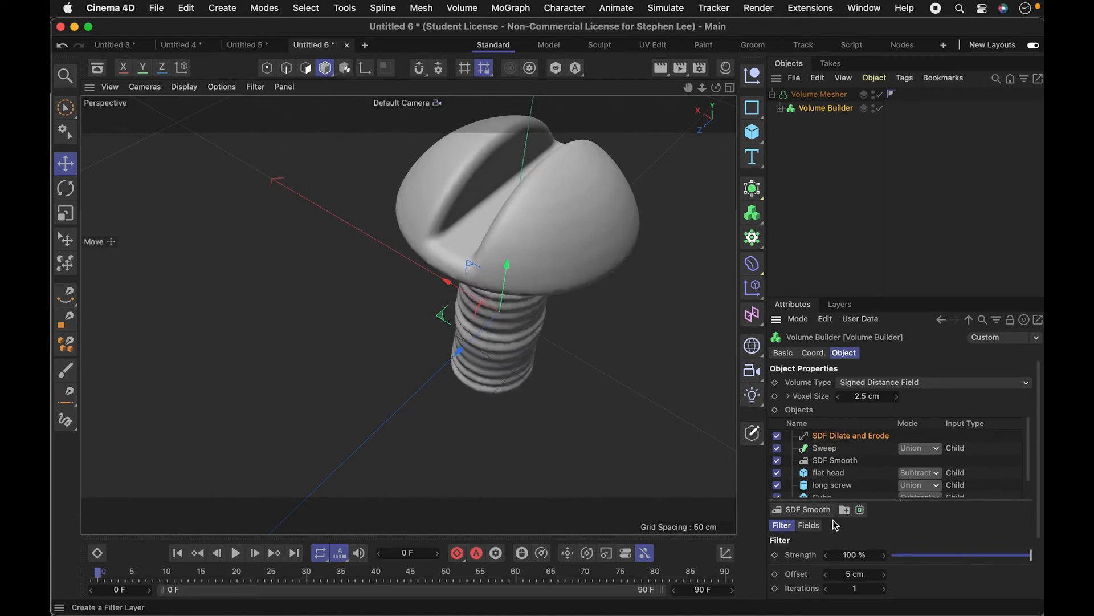
Try an offset of -1 cm on the SDF Dilate and Erode layer, and set it to -5 cm.
scroll(1040, 529, "down", 3)
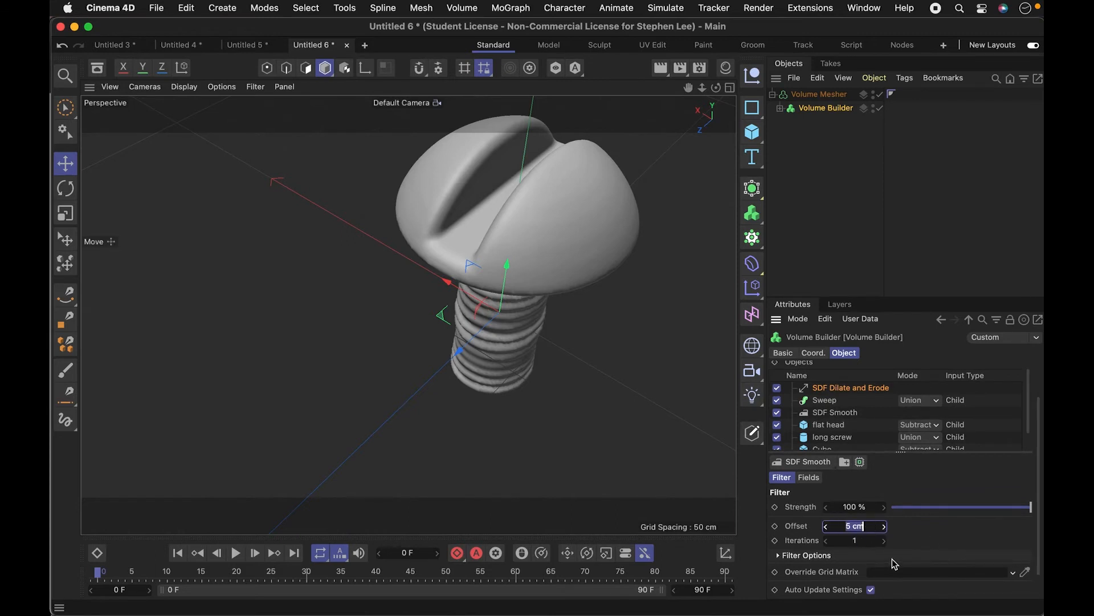
type("-1")
key("Return")
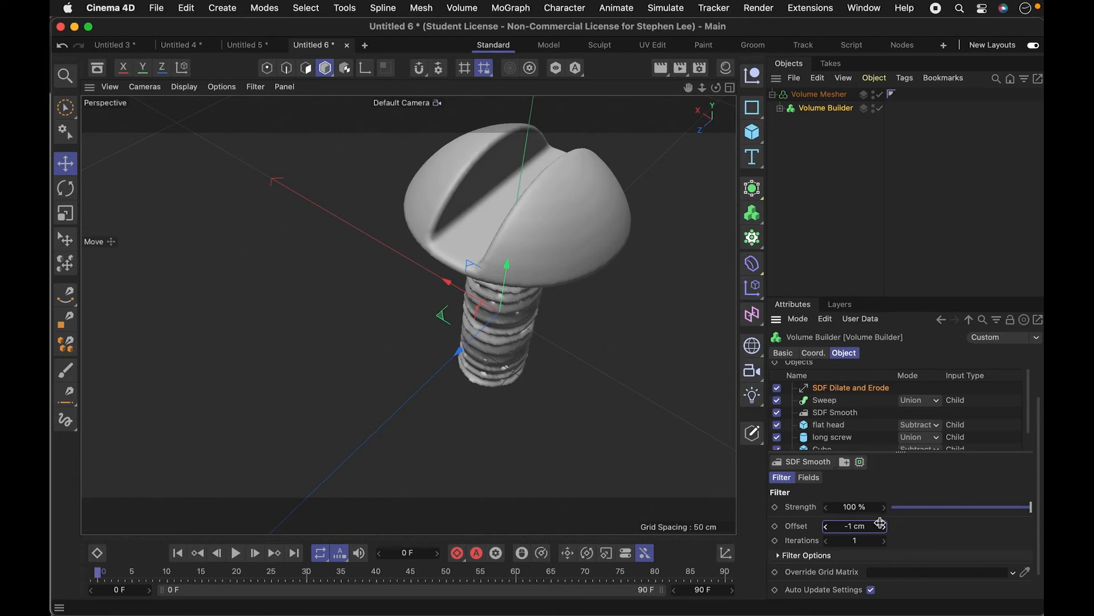
type("-5")
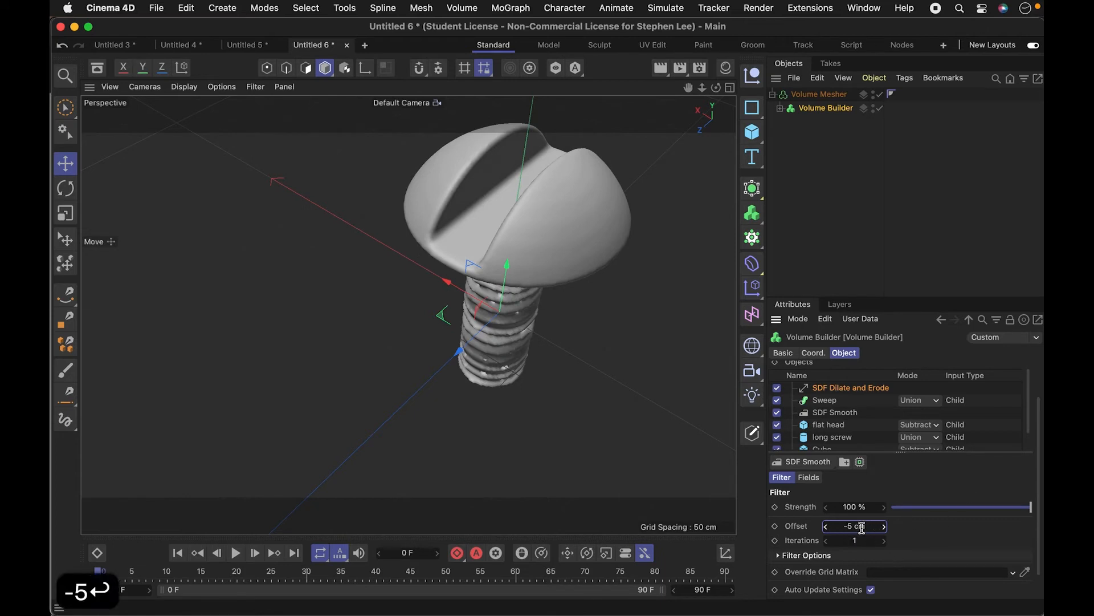
key("Return")
key("3")
left_click_drag(505, 249, 520, 179)
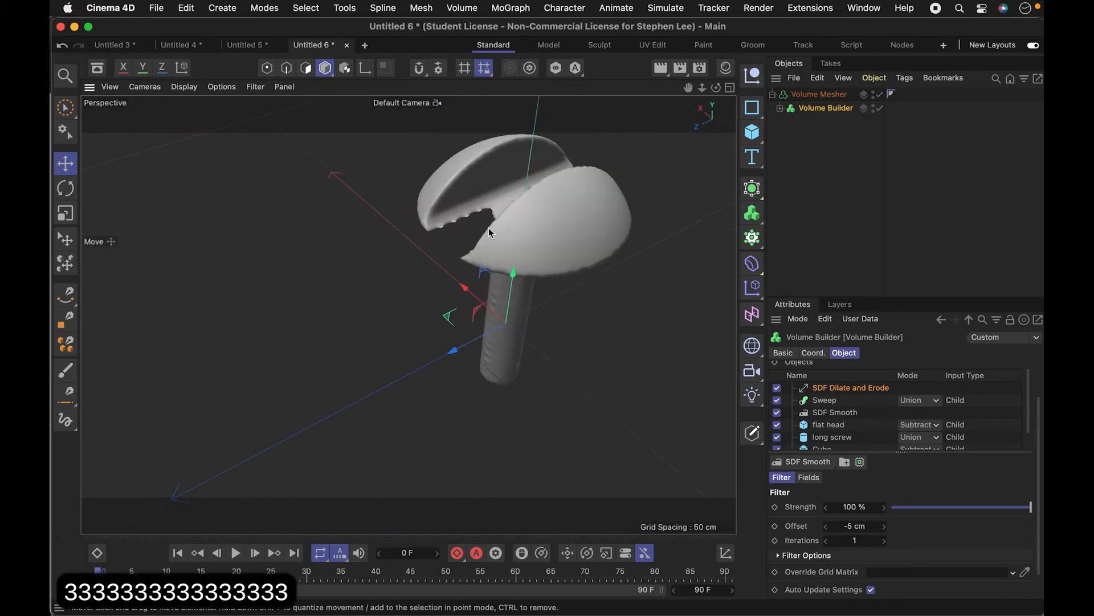
Lower the SDF Dilate and Erode strength to 26% and disable that layer.
left_click(864, 527)
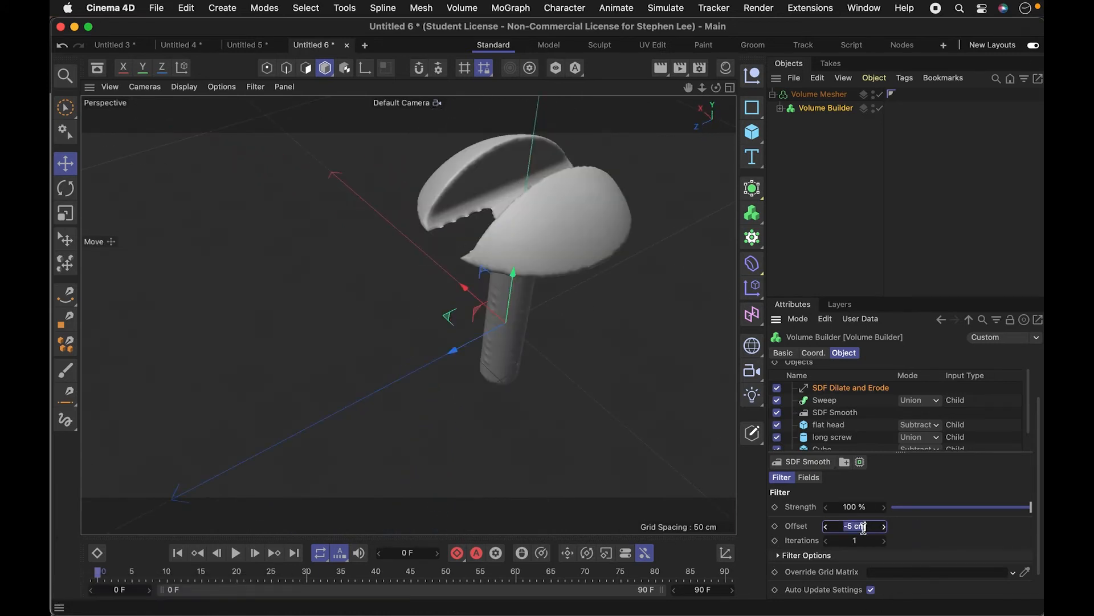
left_click(969, 508)
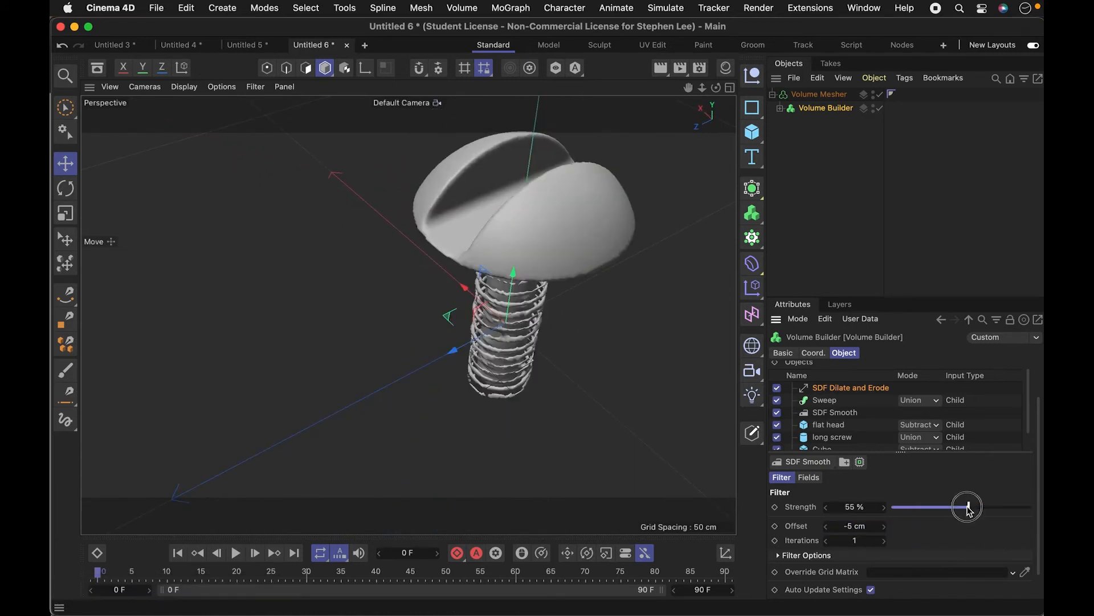
left_click_drag(967, 508, 941, 508)
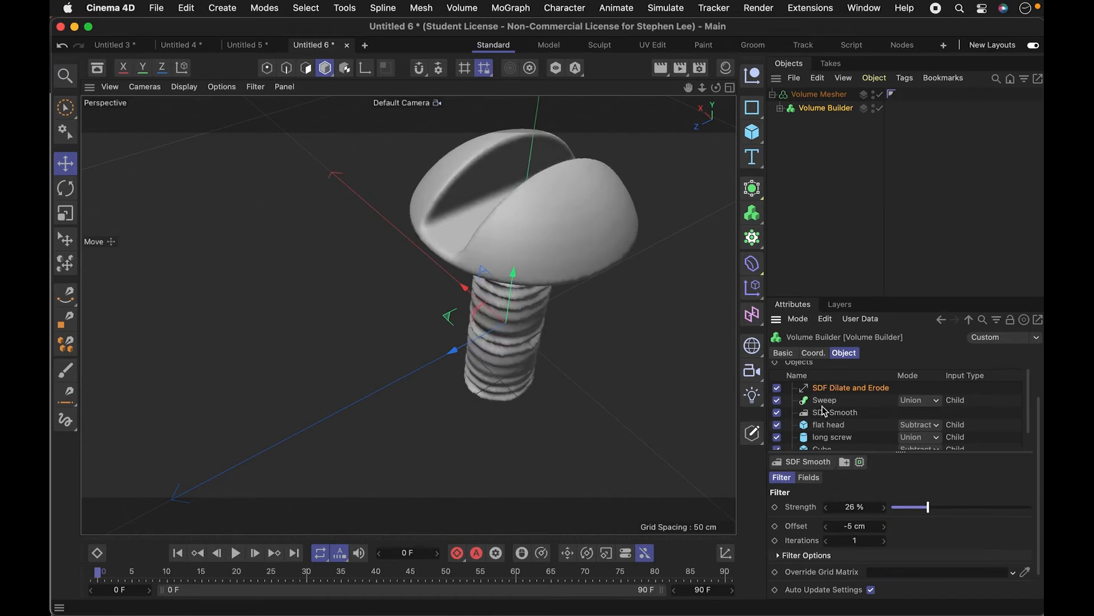
scroll(1033, 422, "down", 2)
scroll(1026, 416, "up", 2)
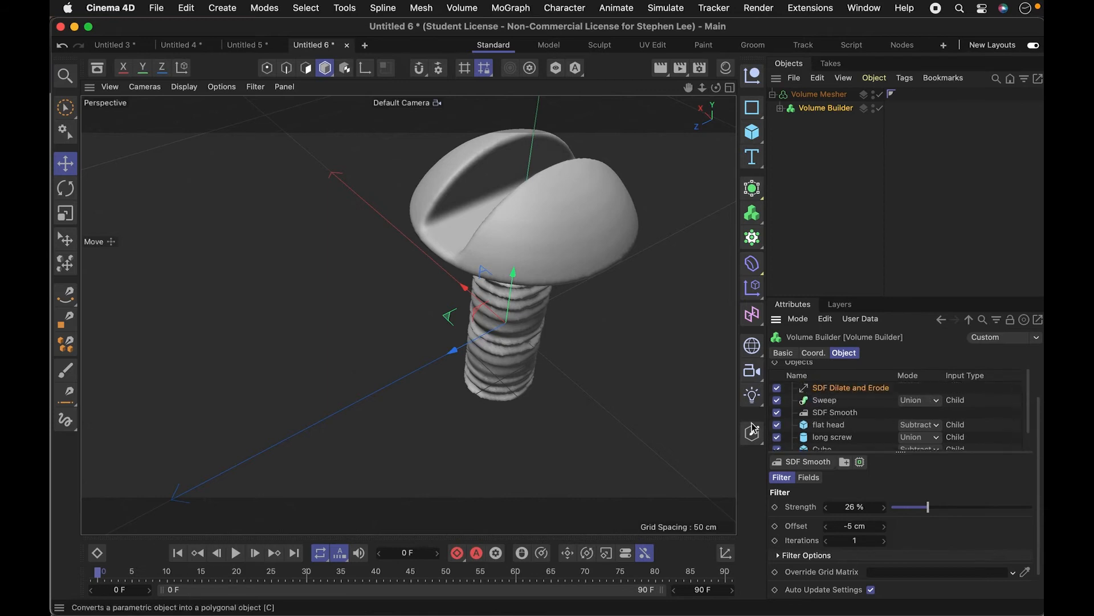
left_click(777, 390)
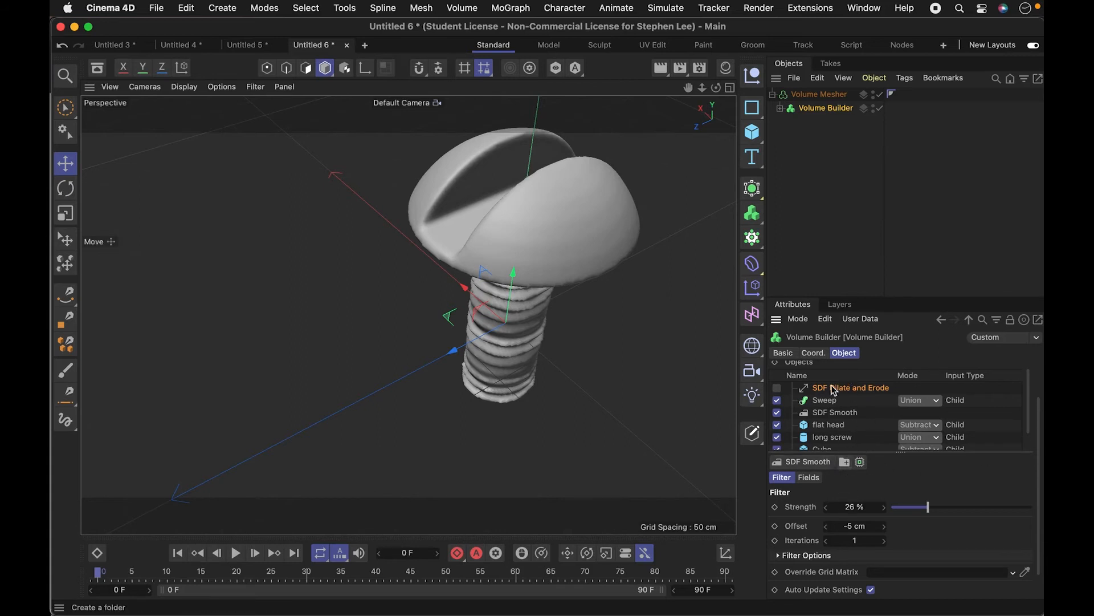
Try adding a folder to the Volume Builder's object list, and undo the last two changes.
left_click(846, 462)
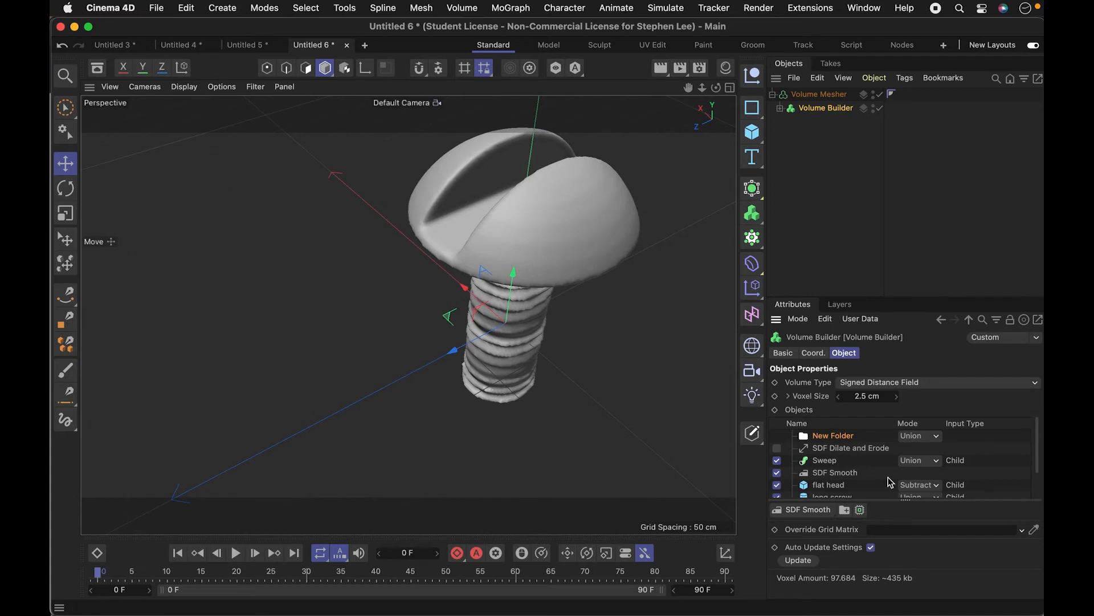
left_click(780, 109)
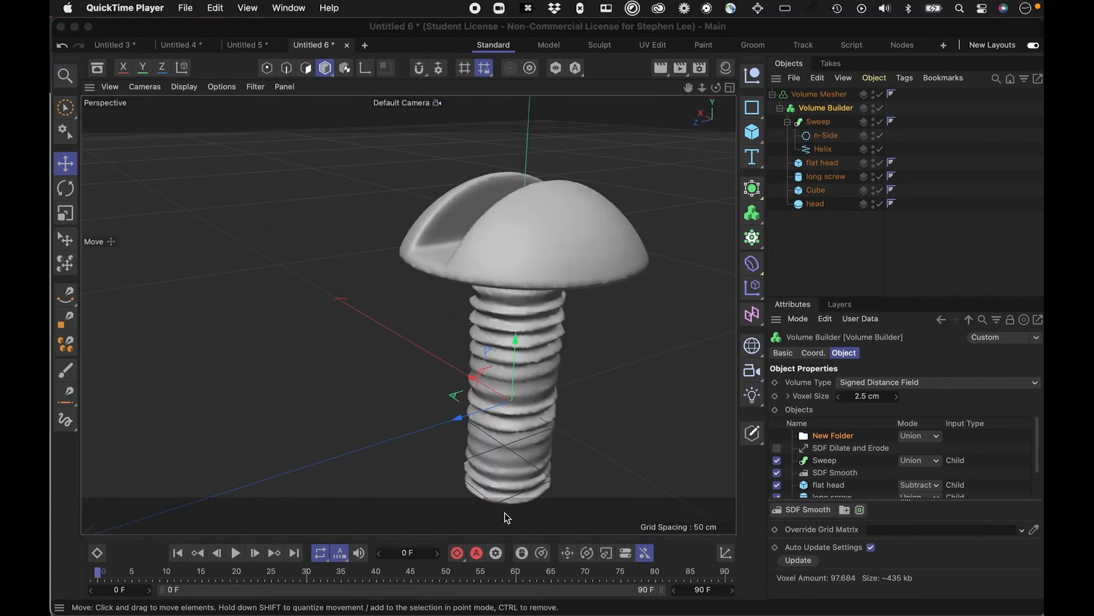
left_click_drag(569, 410, 606, 398)
key("super+z")
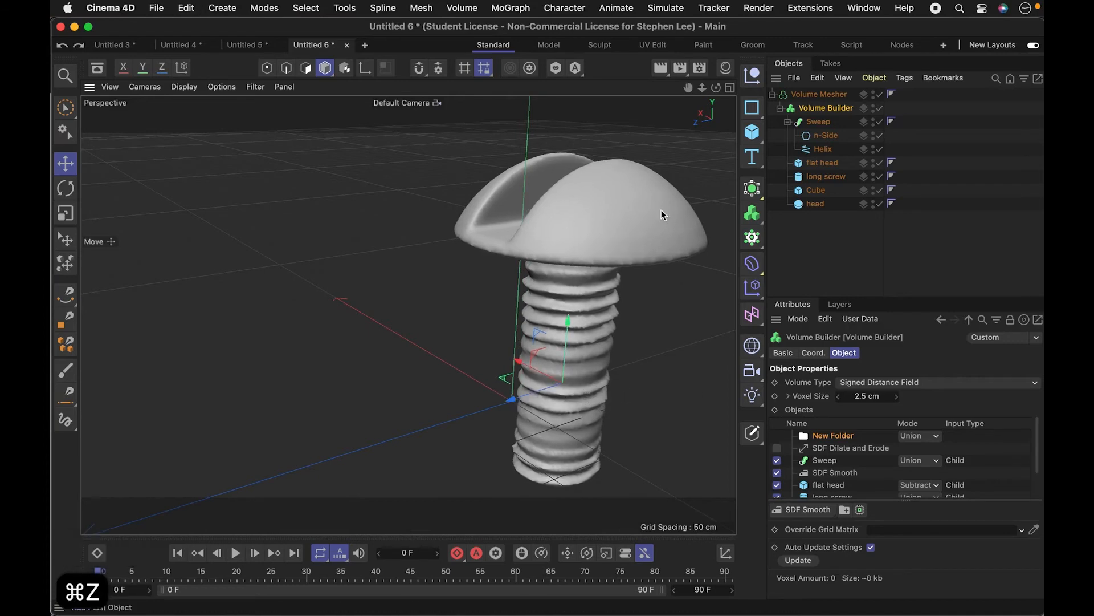
key("super+z")
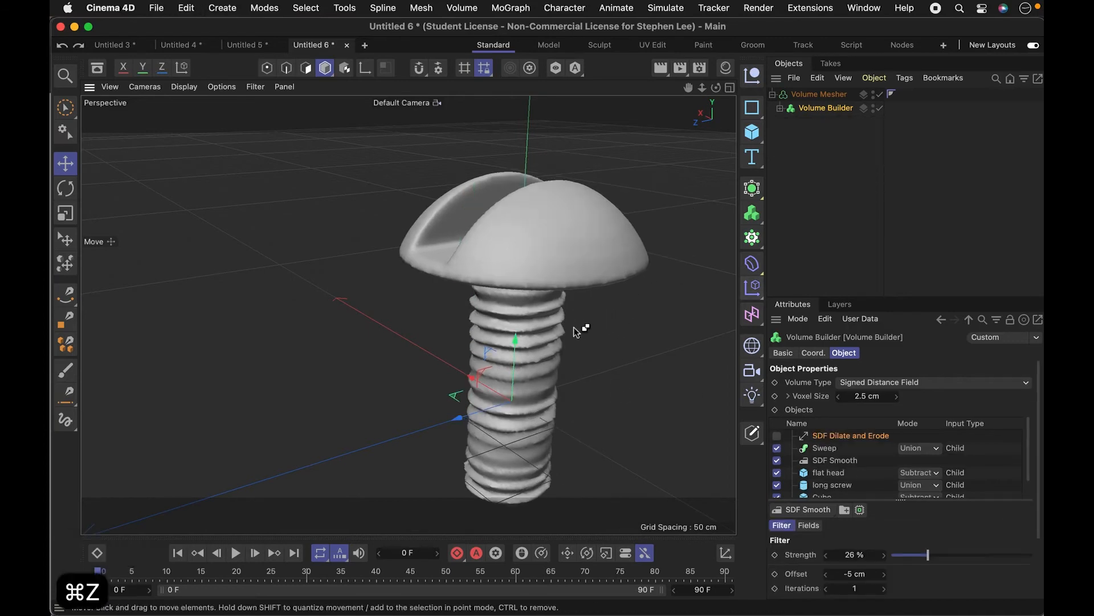
Add a Displacer deformer and make it a child of the flat head cube.
left_click(801, 189)
left_click(779, 108)
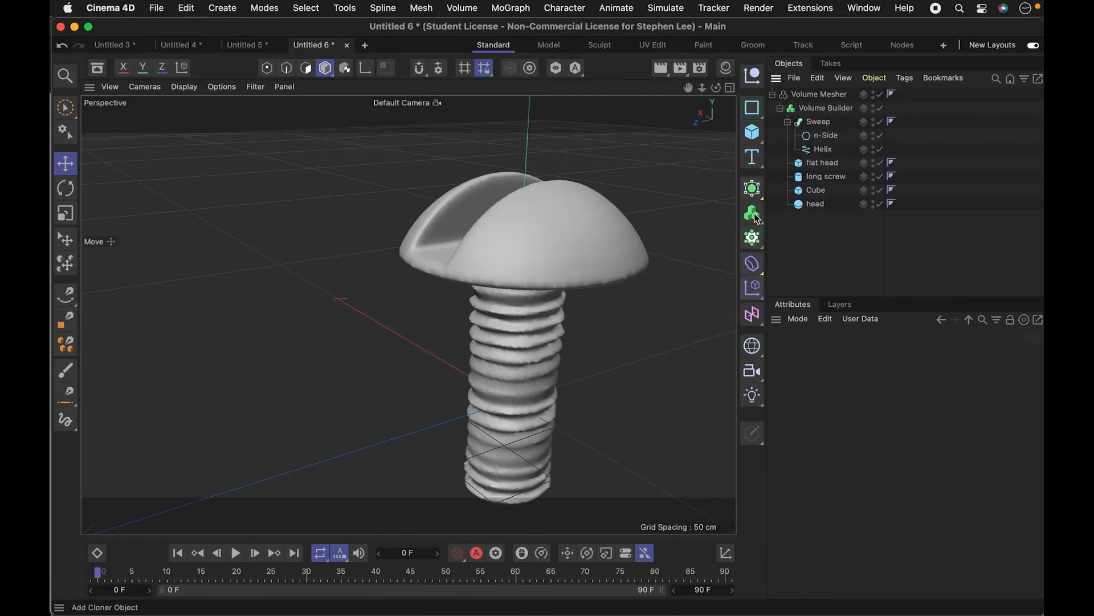
left_click(752, 263)
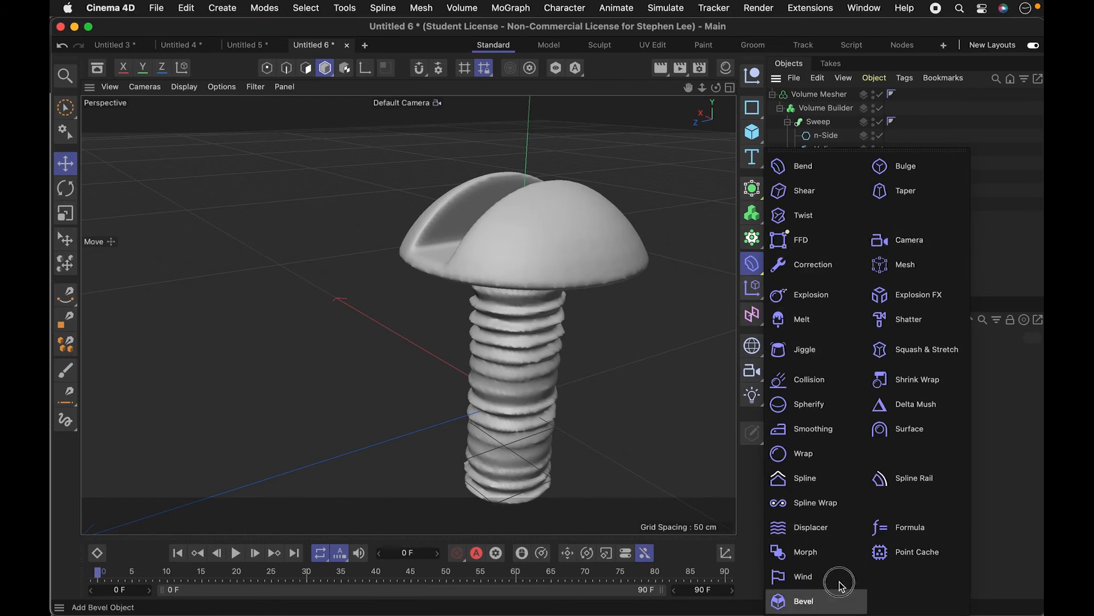
left_click(812, 532)
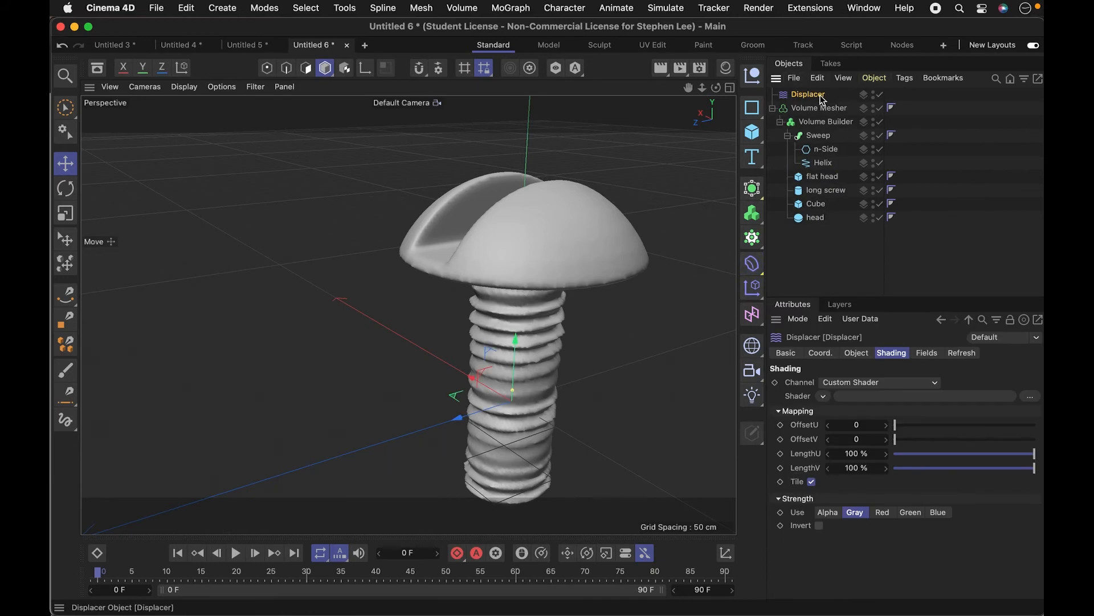
mouse_move(812, 100)
left_mouse_down()
mouse_move(828, 184)
mouse_move(838, 181)
left_mouse_up()
left_click_drag(844, 202, 837, 181)
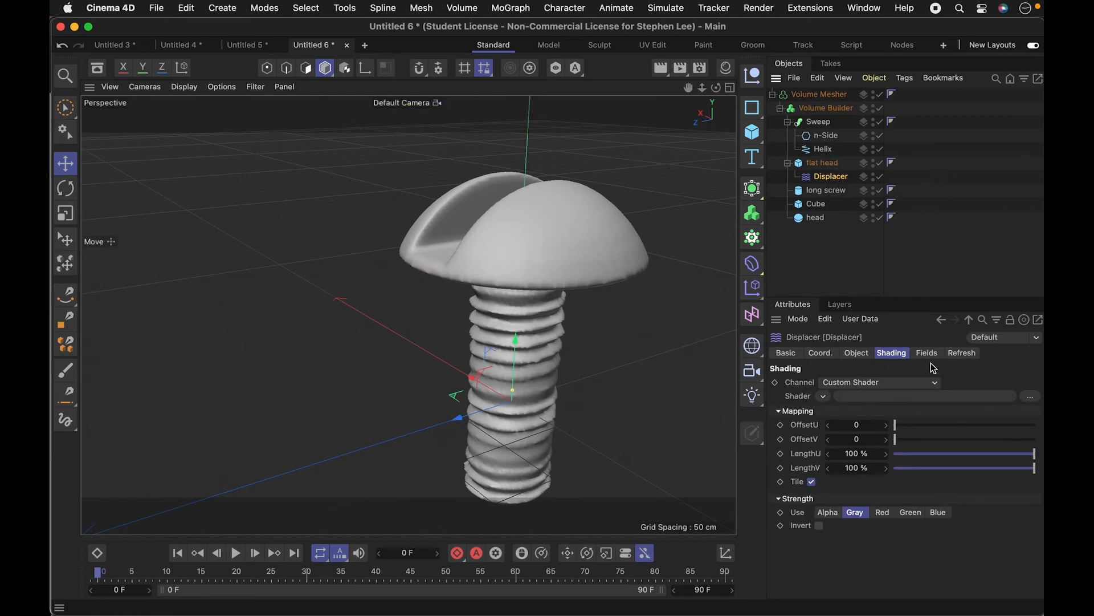
Assign a Noise shader to the Displacer and check the slot surface in the viewport.
left_click(857, 353)
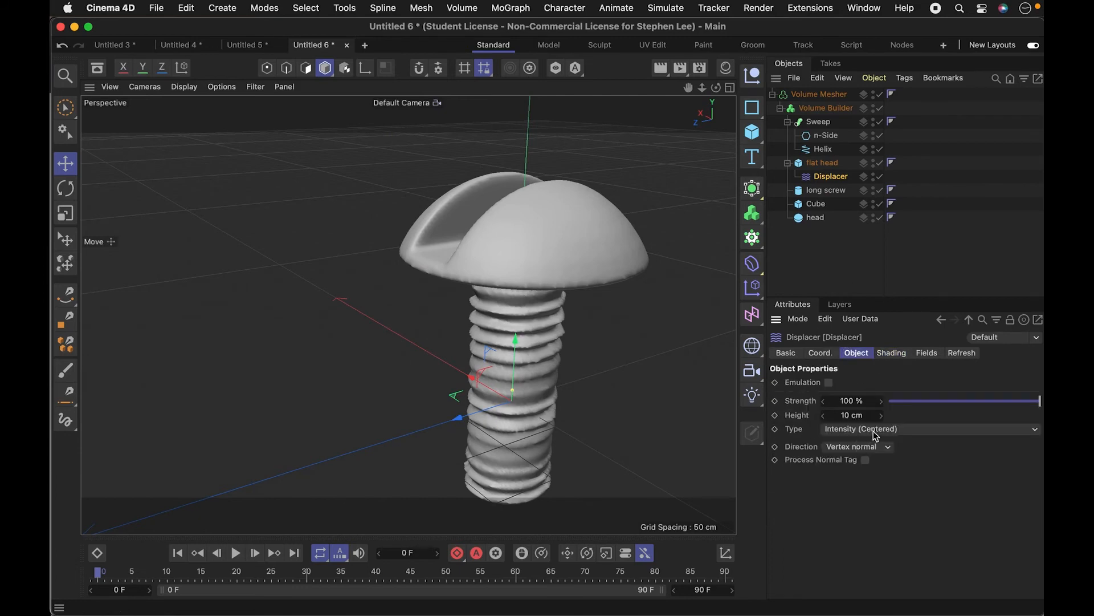
left_click(890, 355)
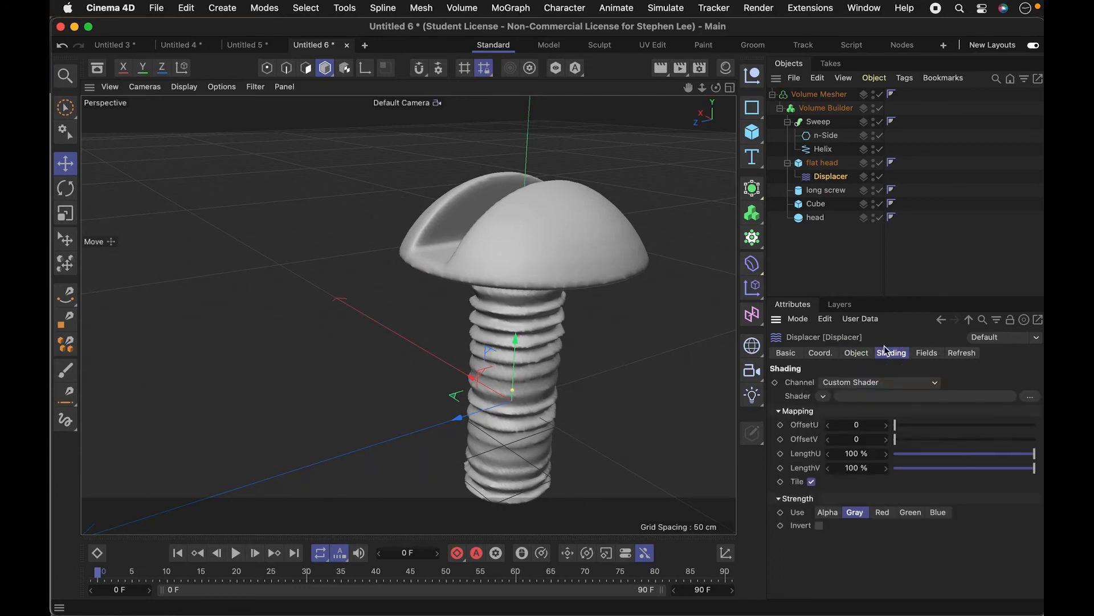
left_click(824, 396)
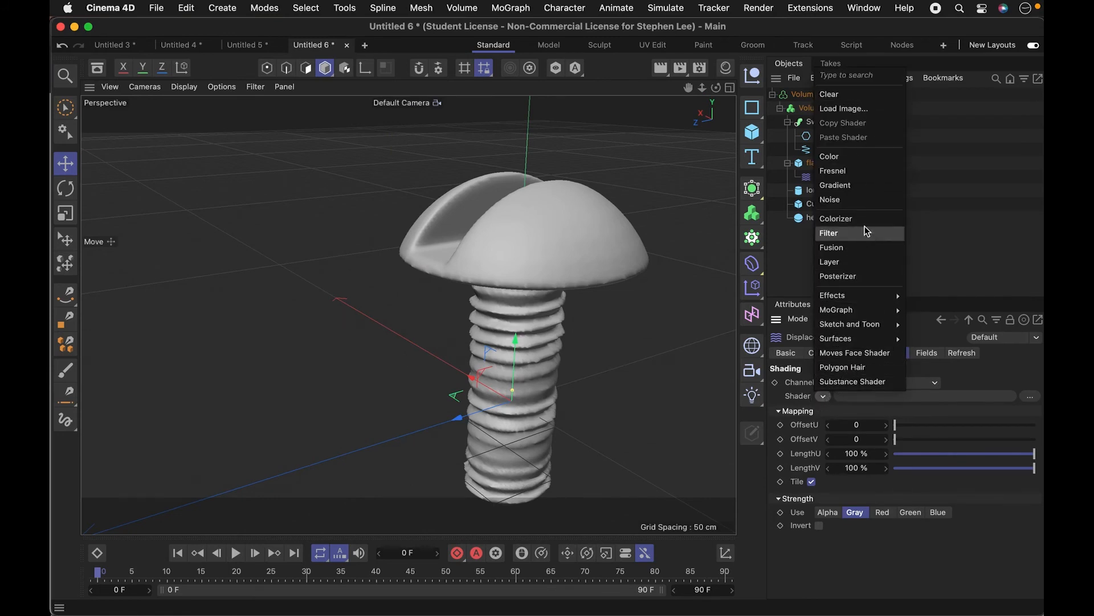
left_click(860, 205)
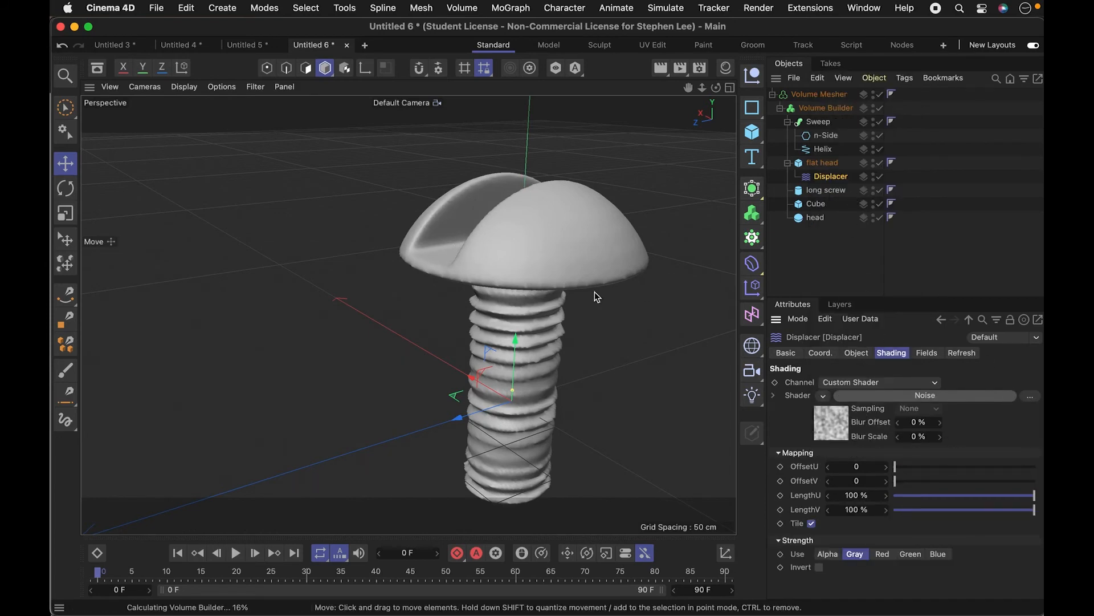
key("3")
left_click_drag(593, 310, 720, 363)
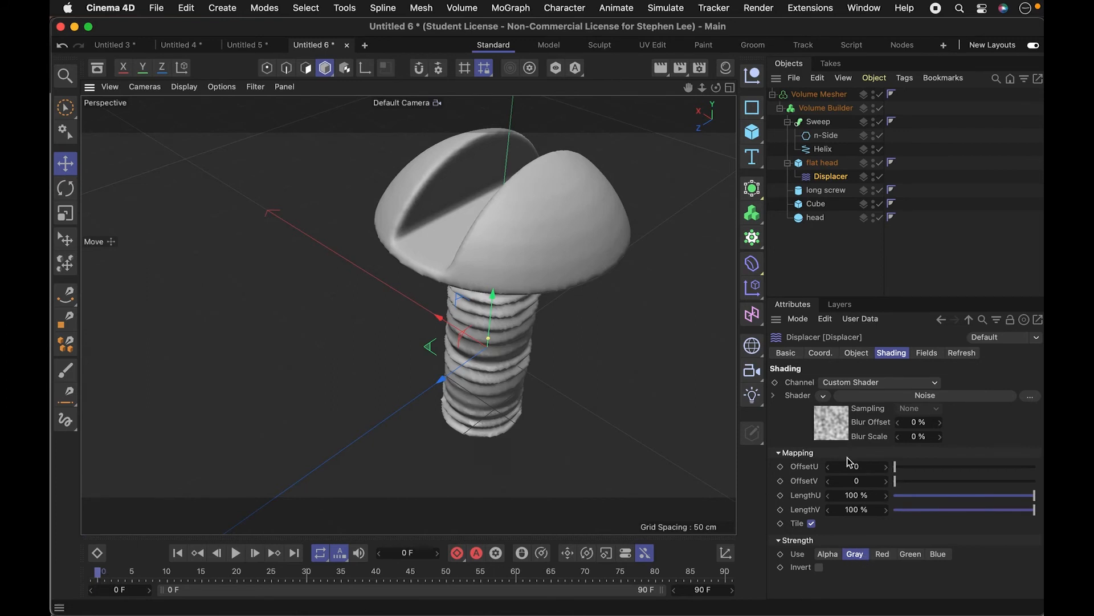
Raise the contrast of the Displacer's Noise shader to 56%.
left_click(941, 397)
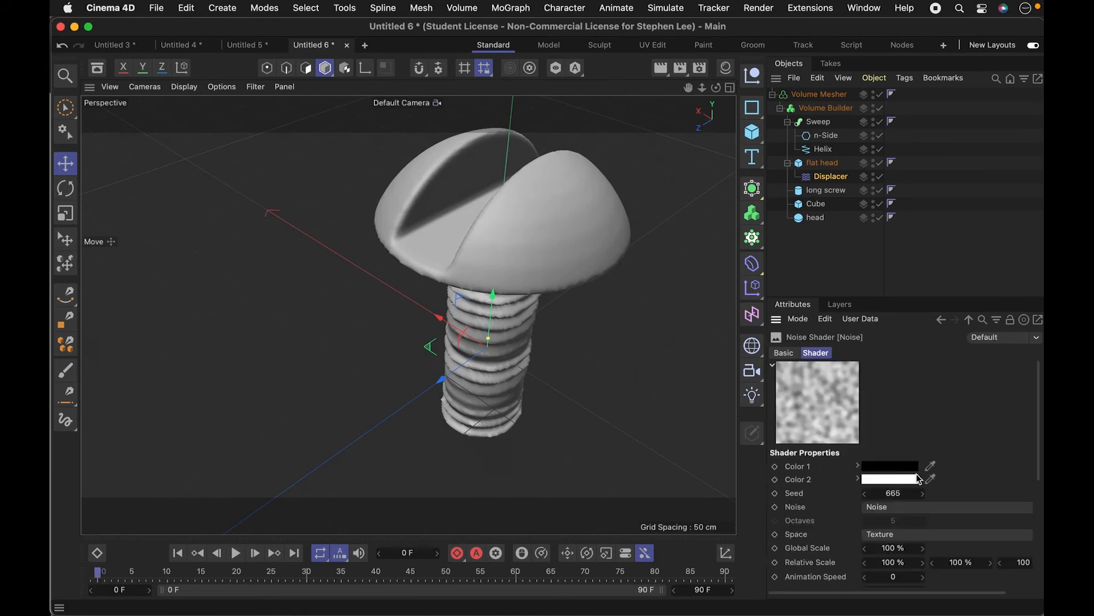
scroll(1040, 478, "down", 2)
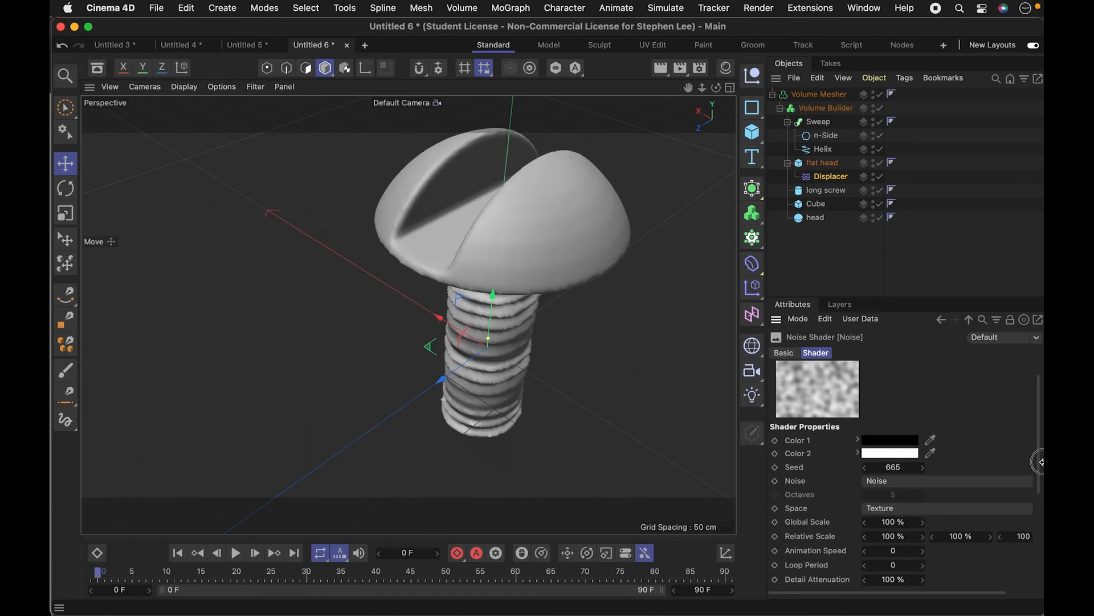
scroll(1041, 486, "up", 2)
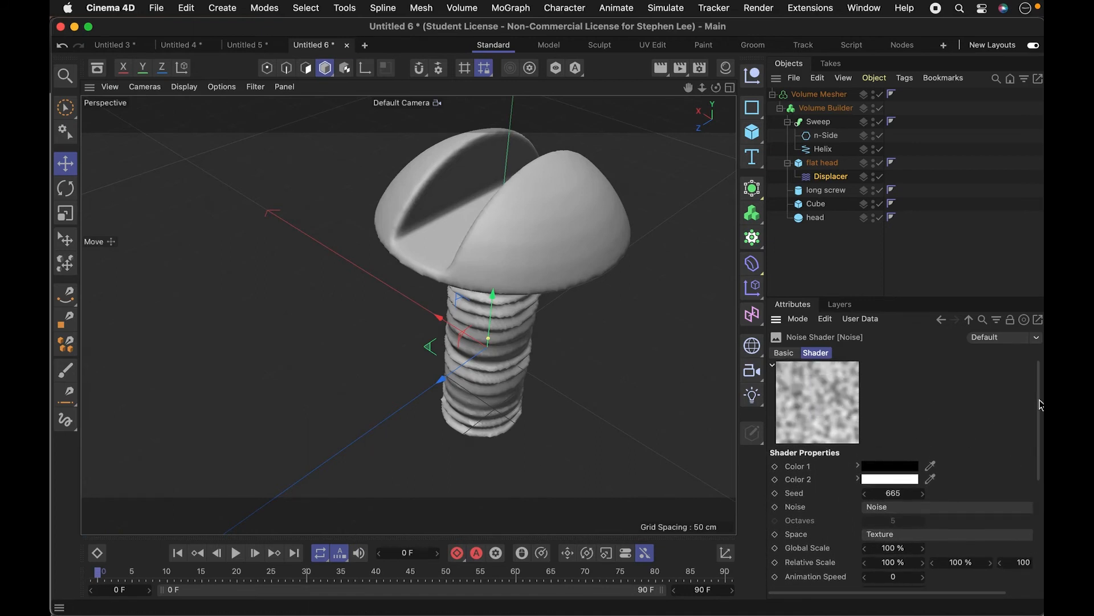
mouse_move(1038, 418)
left_mouse_down()
mouse_move(1037, 526)
mouse_move(1003, 542)
mouse_move(1035, 541)
left_mouse_up()
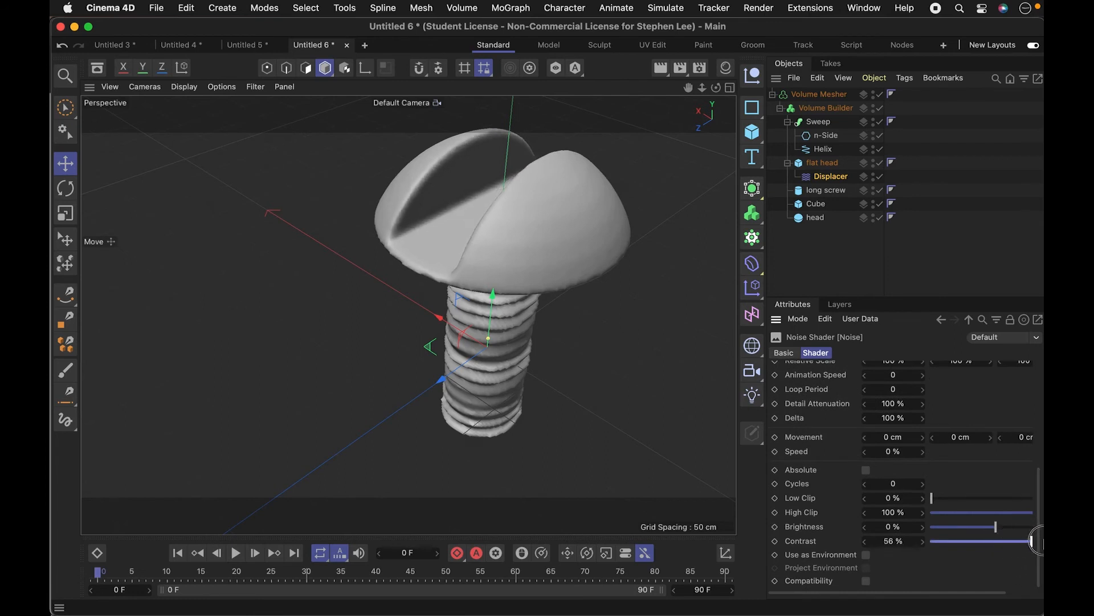
Move the Displacer from the flat head cube to the head sphere and check the displaced head.
left_click(810, 164)
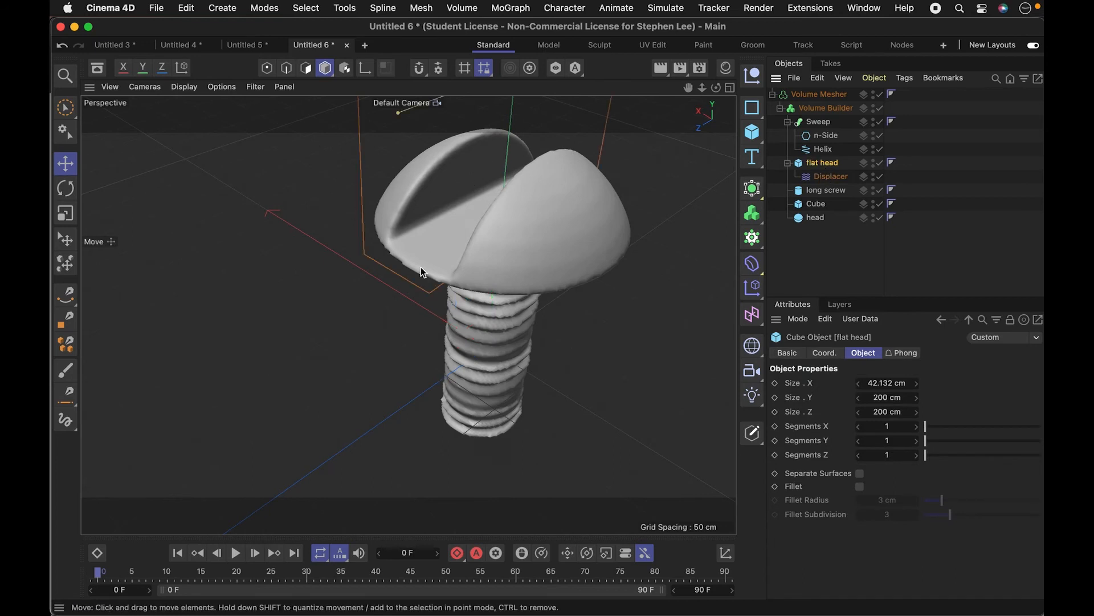
left_click_drag(826, 176, 819, 218)
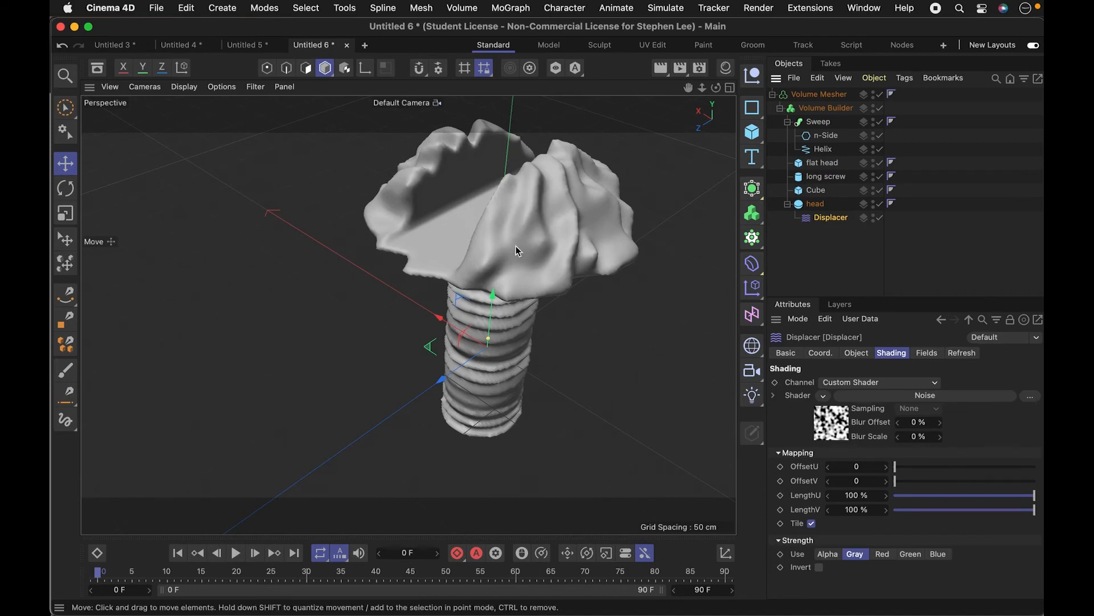
key("3")
left_click_drag(518, 251, 501, 189)
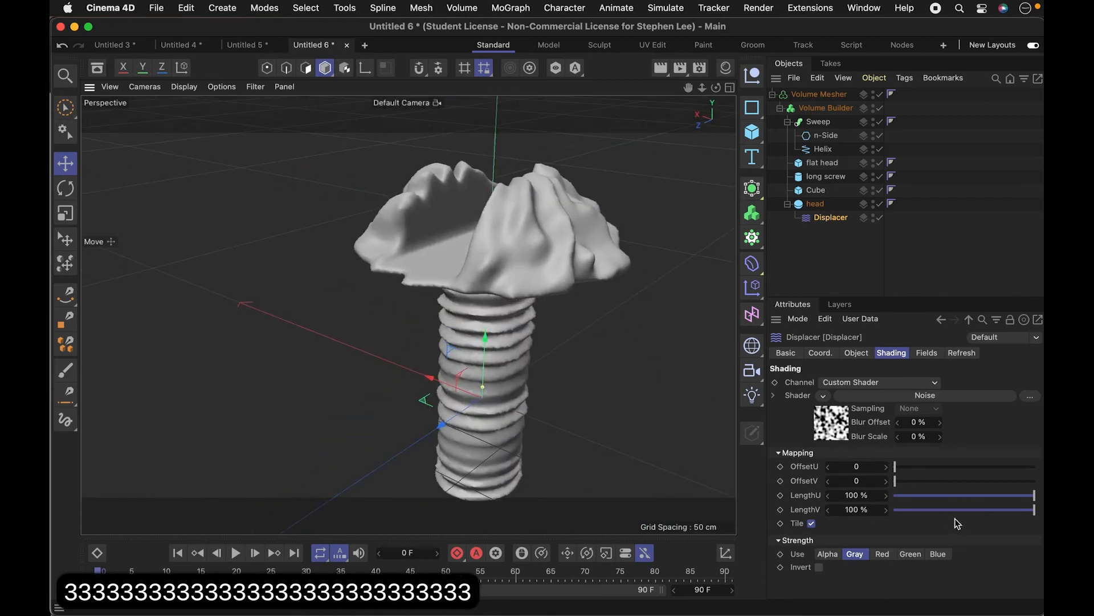
Lower the contrast of the head Displacer's Noise shader to 1% and check the surface.
left_click(975, 395)
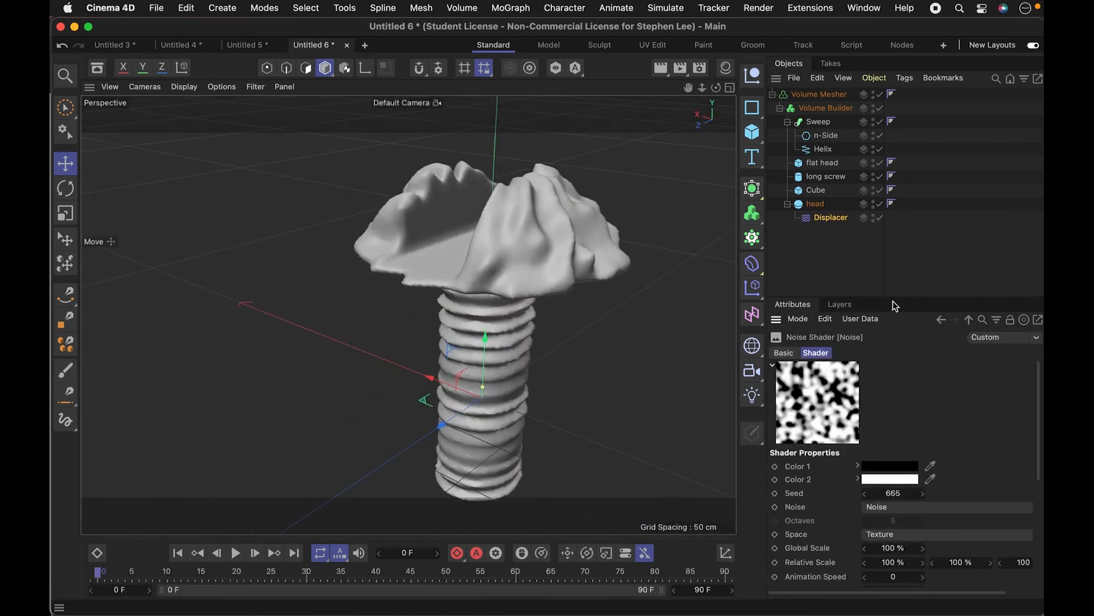
left_click_drag(1040, 451, 1040, 557)
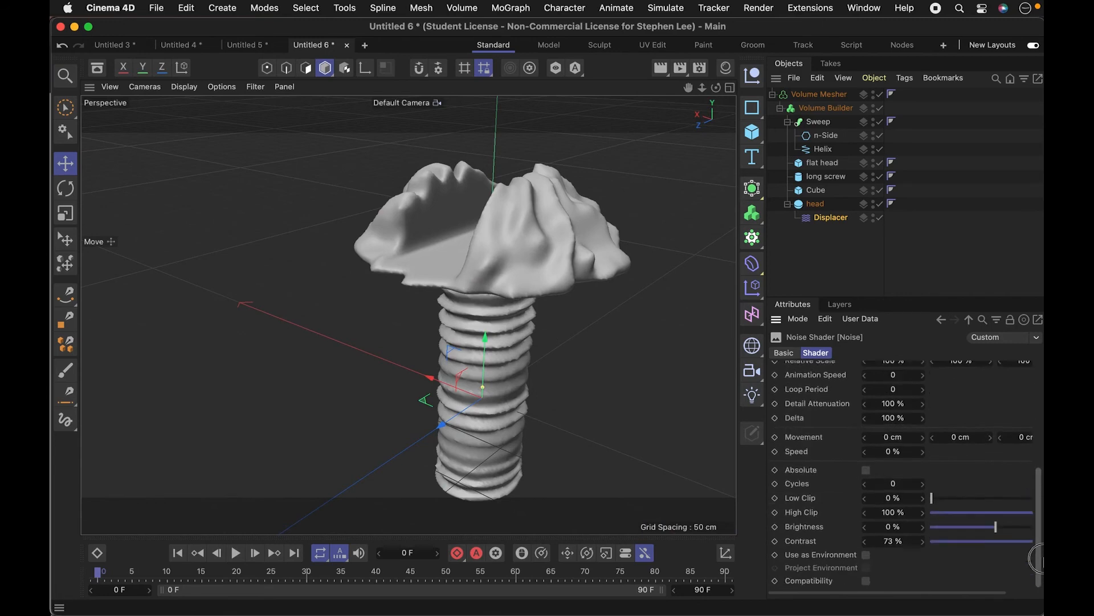
left_click(994, 541)
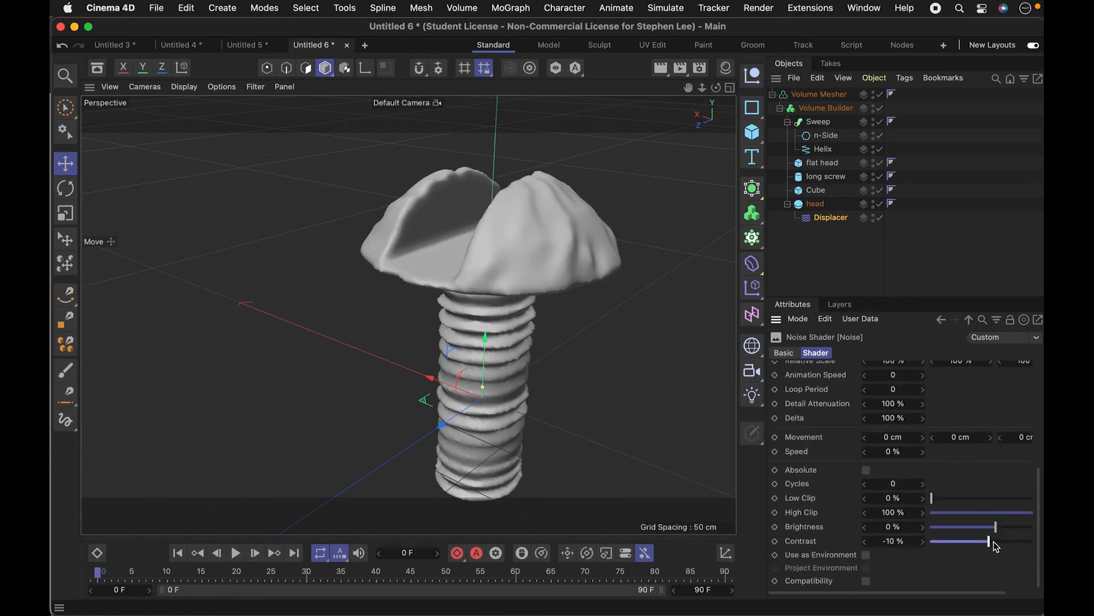
key("3")
key("3")
key("3")
key("3")
key("3")
key("3")
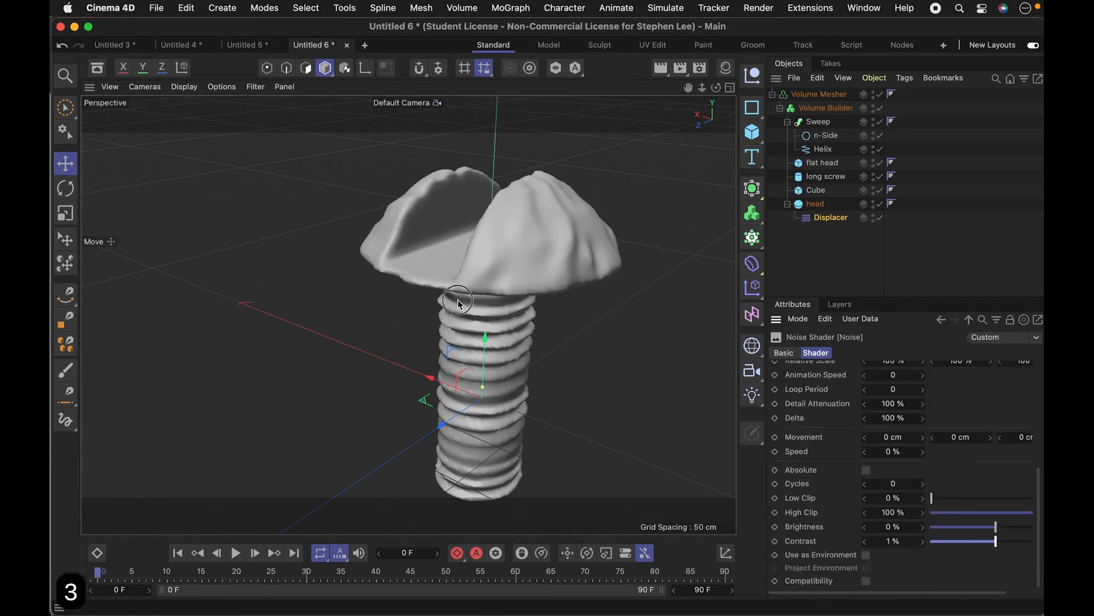
Set the Noise shader's Global Scale to 2% and check the finer bumps on the screw head.
left_click_drag(1038, 485, 1039, 420)
left_click(895, 501)
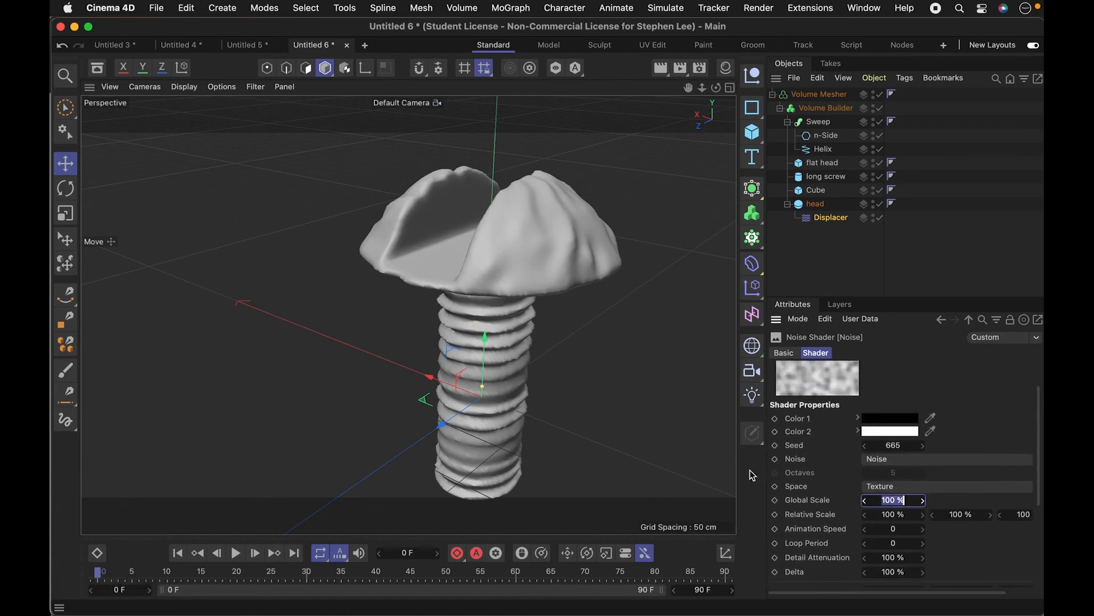
type("2")
key("Return")
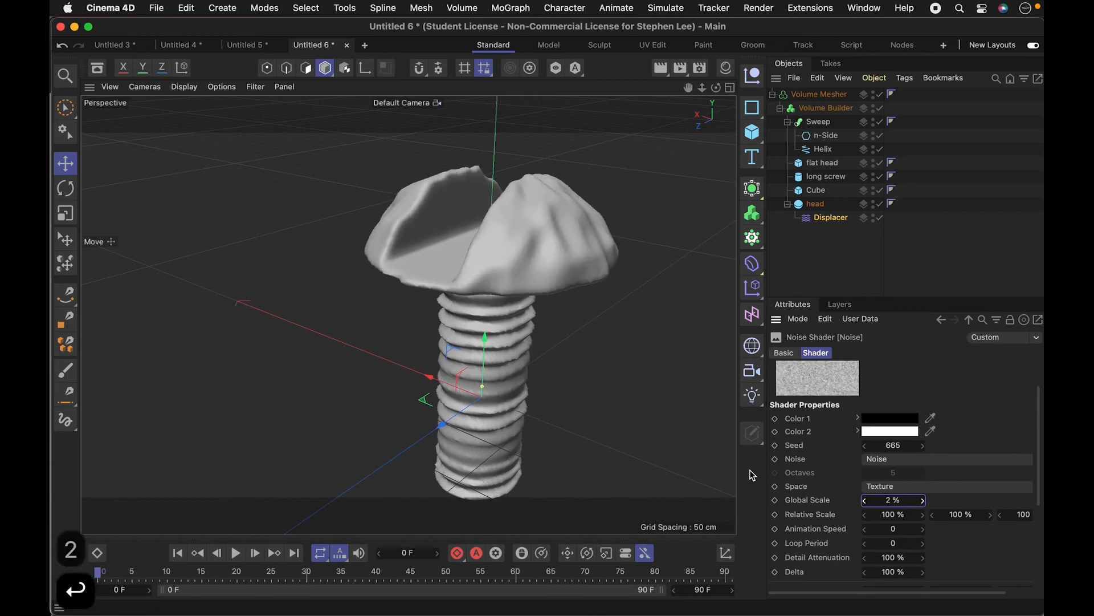
key("3")
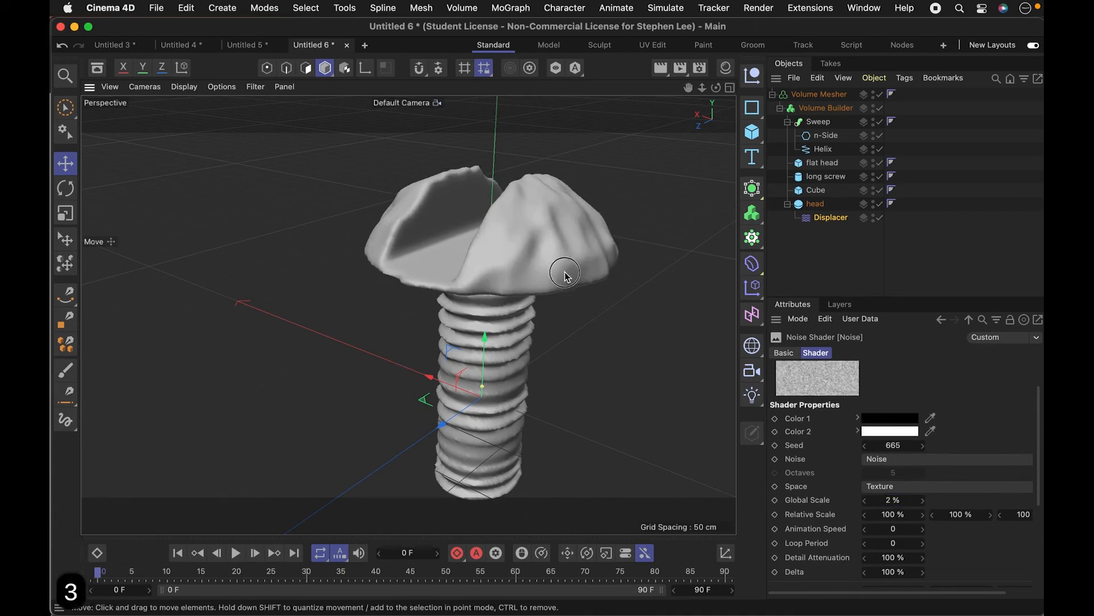
left_click_drag(589, 330, 577, 318)
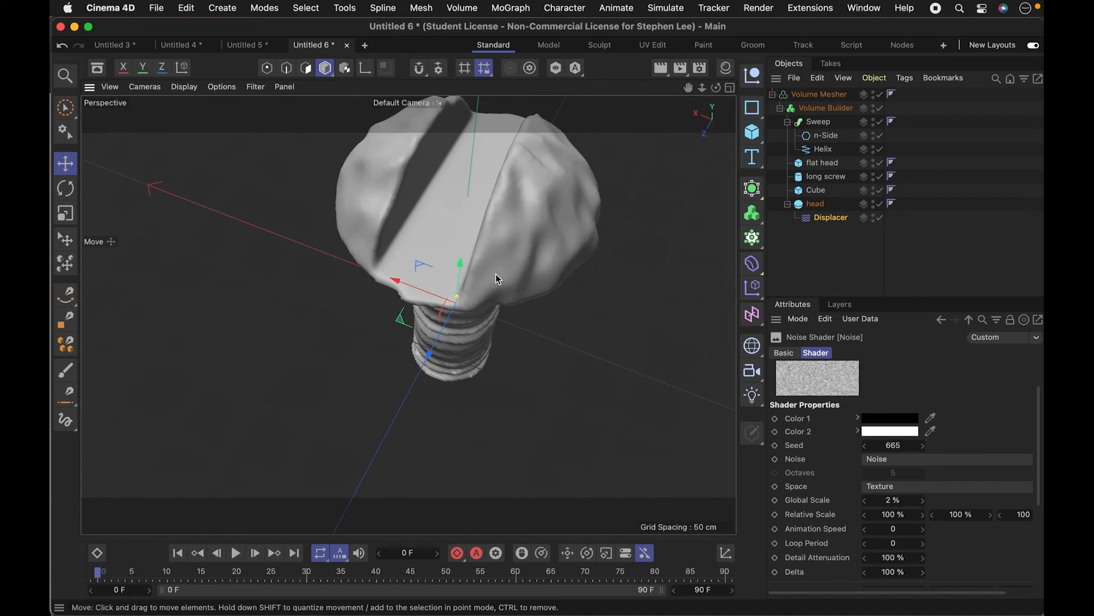
key("2")
left_click_drag(549, 333, 593, 342)
key("3")
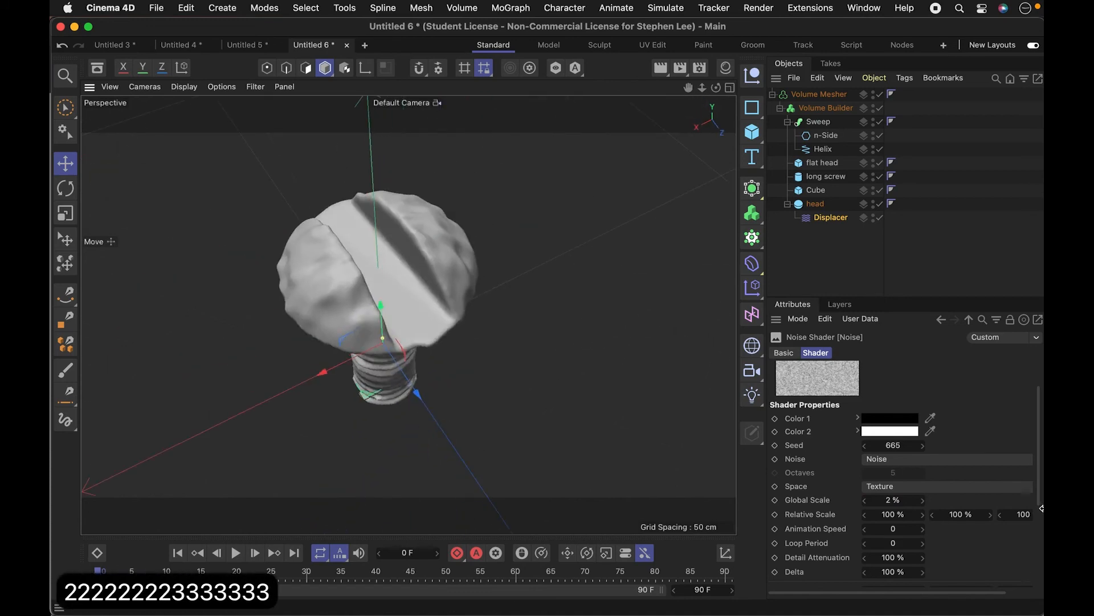
Set the Noise shader's contrast to -63% and its brightness to -3%.
scroll(1042, 502, "down", 5)
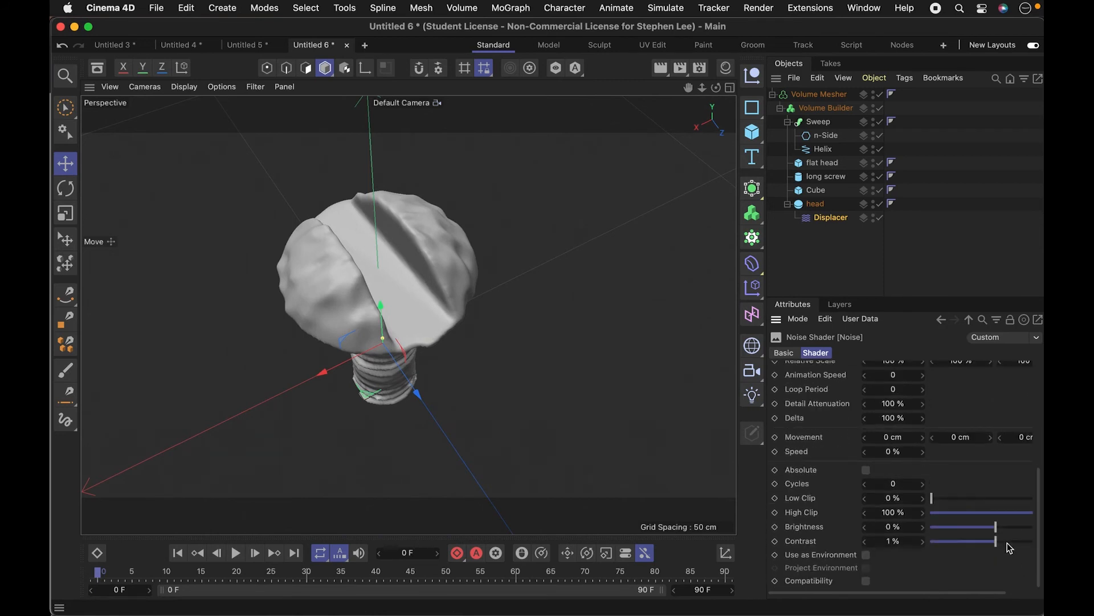
left_click_drag(981, 548, 993, 526)
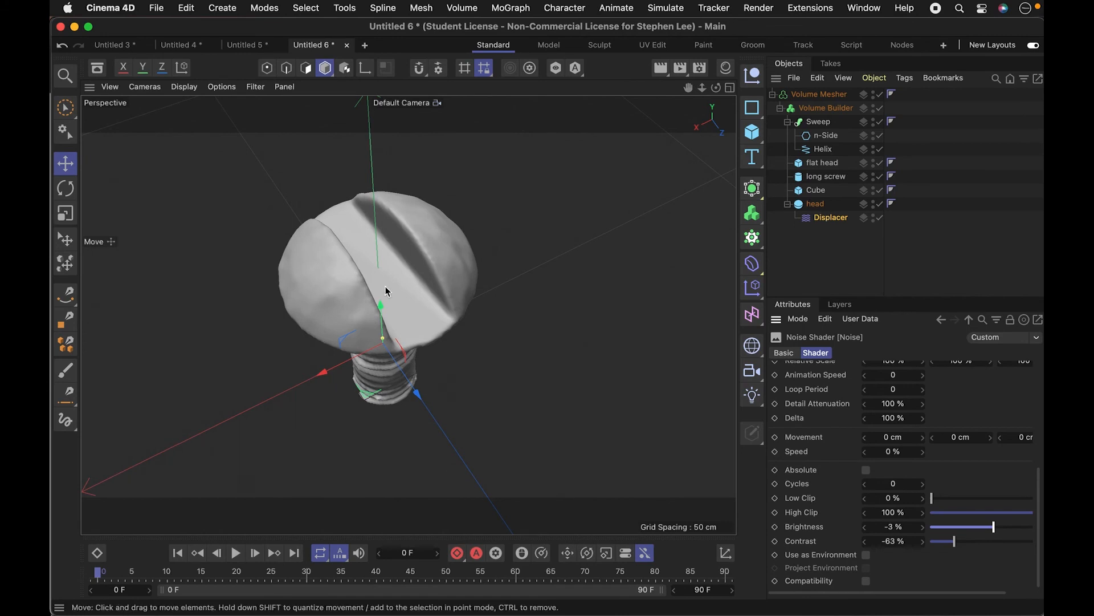
key("3")
left_click_drag(420, 279, 425, 332)
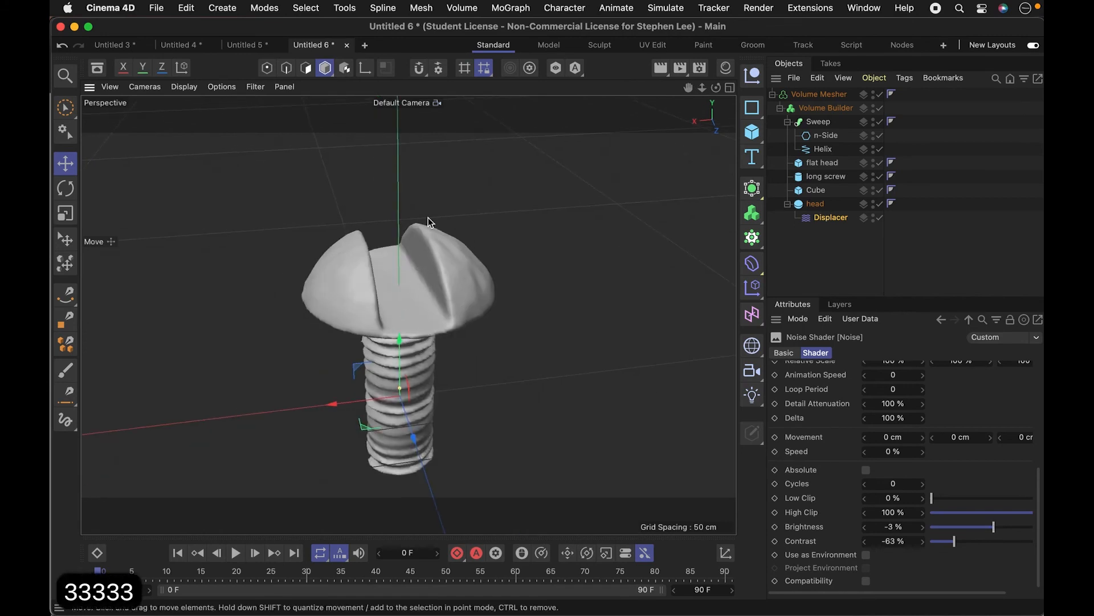
Make the Displacer a child of the Volume Mesher, above the Volume Builder, and check the whole screw's surface.
left_click_drag(840, 216, 840, 100)
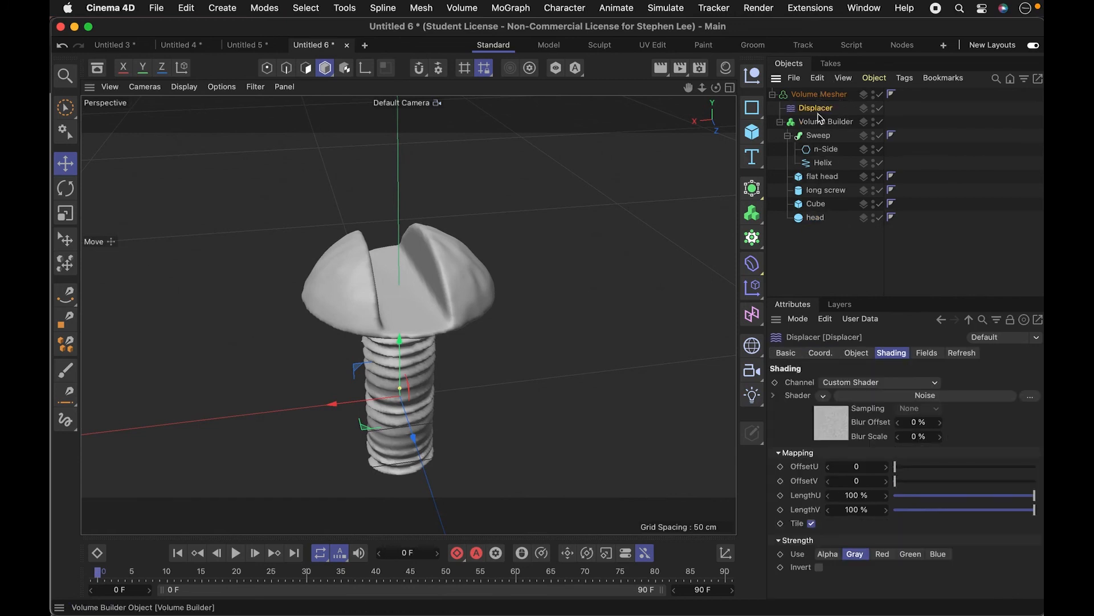
key("2")
left_click_drag(452, 350, 488, 275)
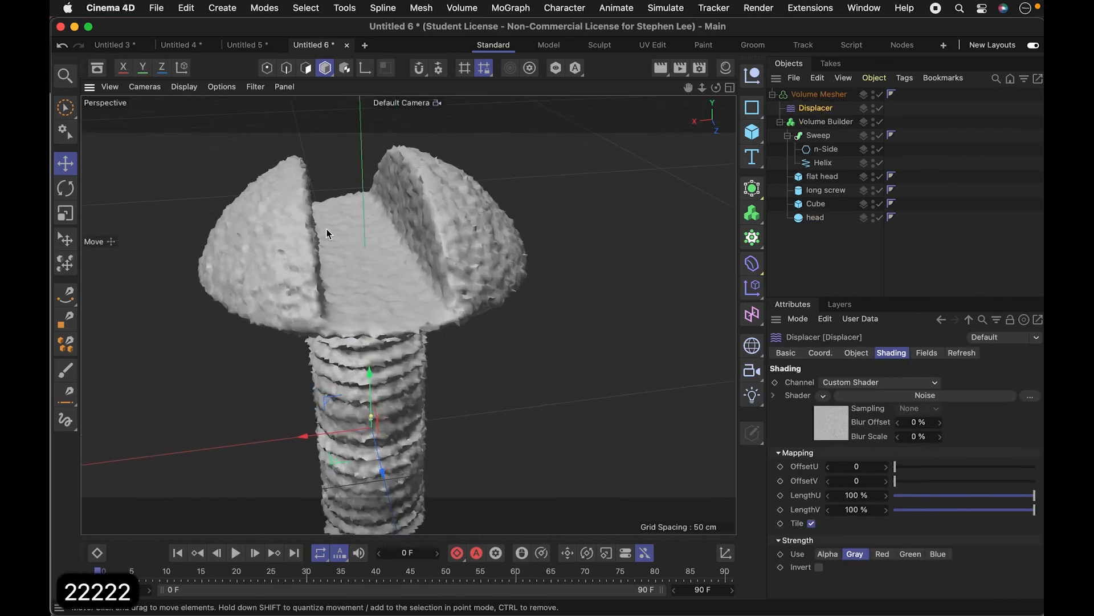
key("3")
left_click_drag(464, 370, 548, 268)
key("2")
key("1")
key("1")
key("3")
key("1")
Change the Displacer's noise type to Gaseous and try a Global Scale of 50% before setting it to 100%.
left_click(920, 399)
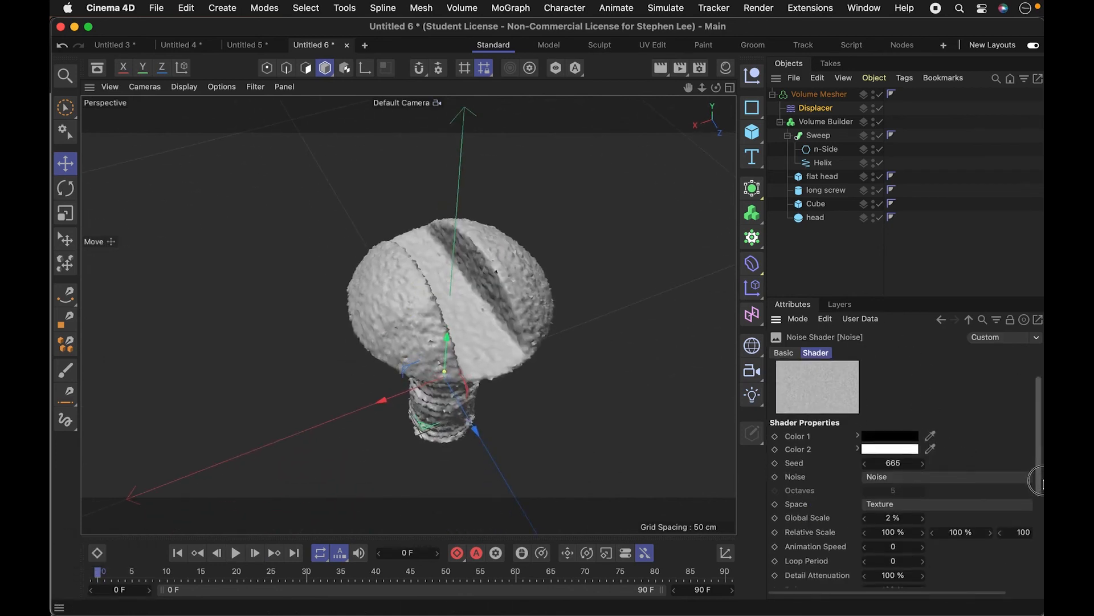
left_click(908, 510)
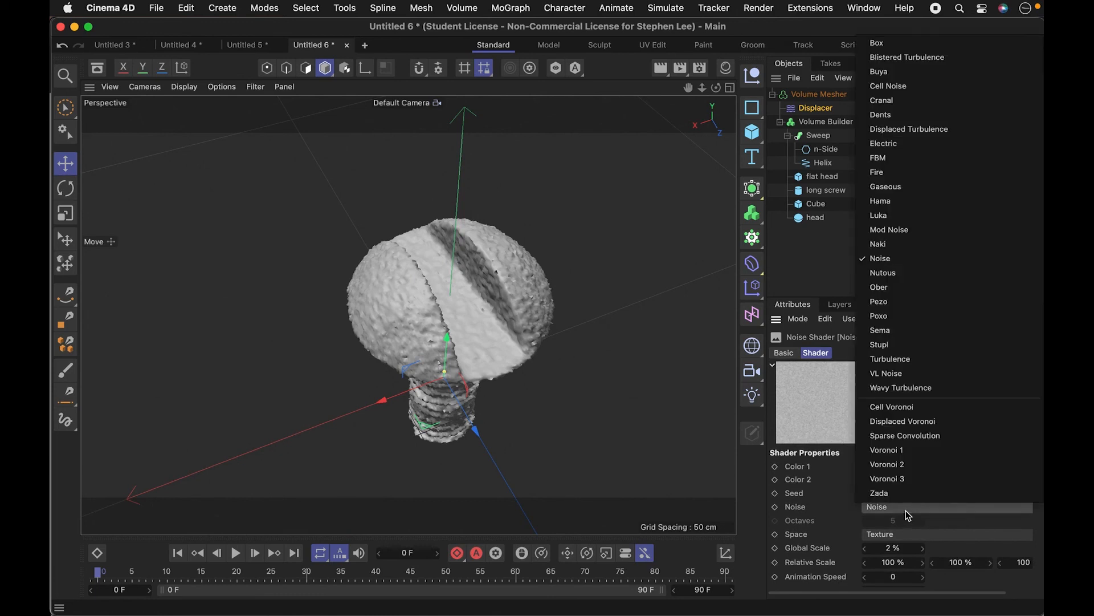
left_click(895, 187)
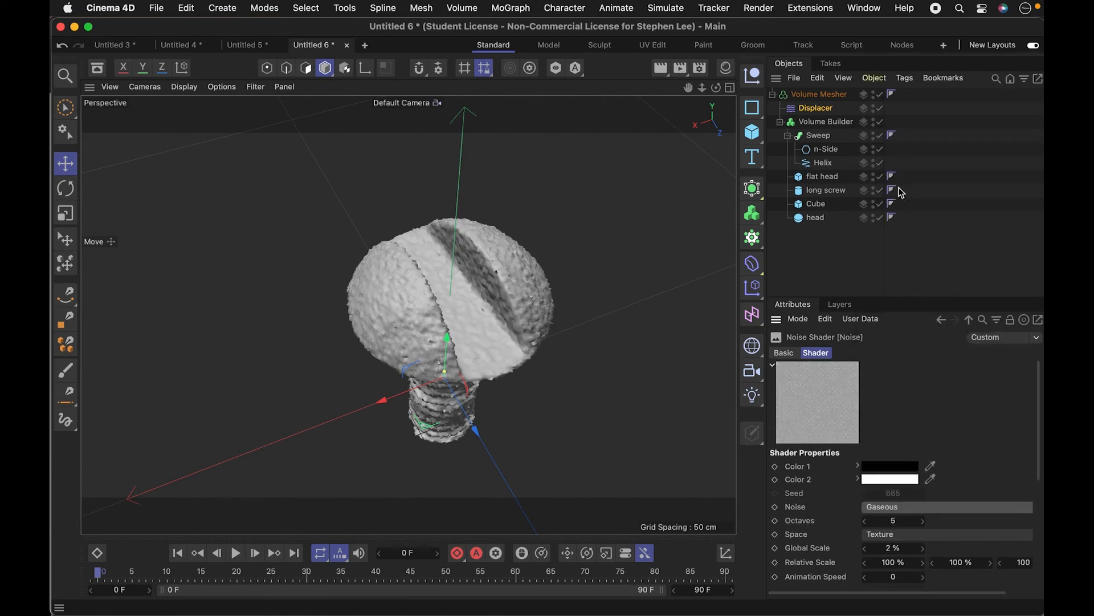
left_click(900, 548)
type("50")
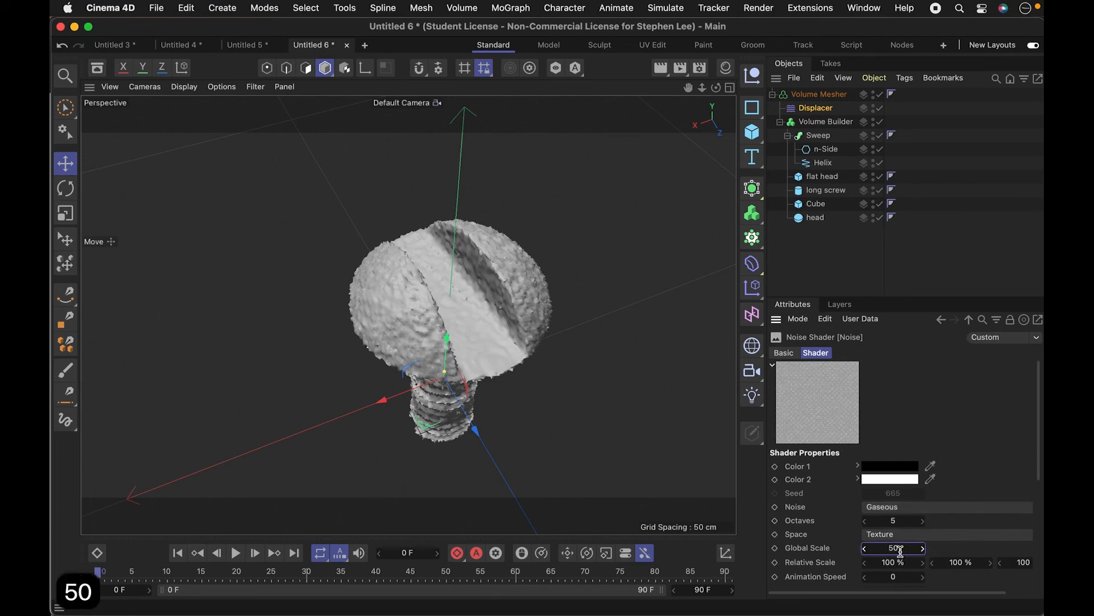
key("Return")
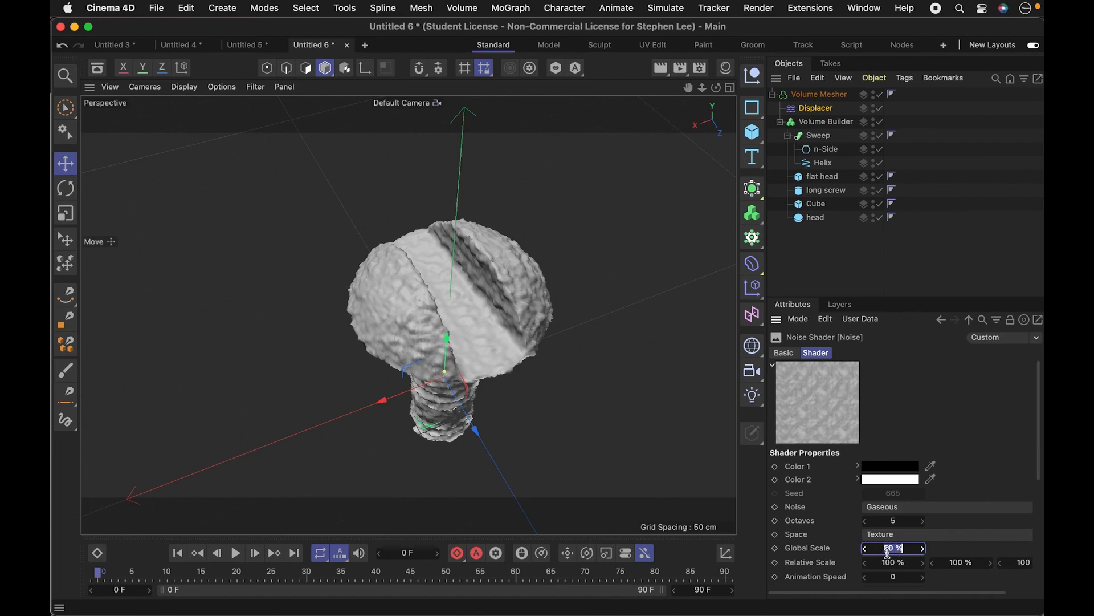
type("100")
key("Return")
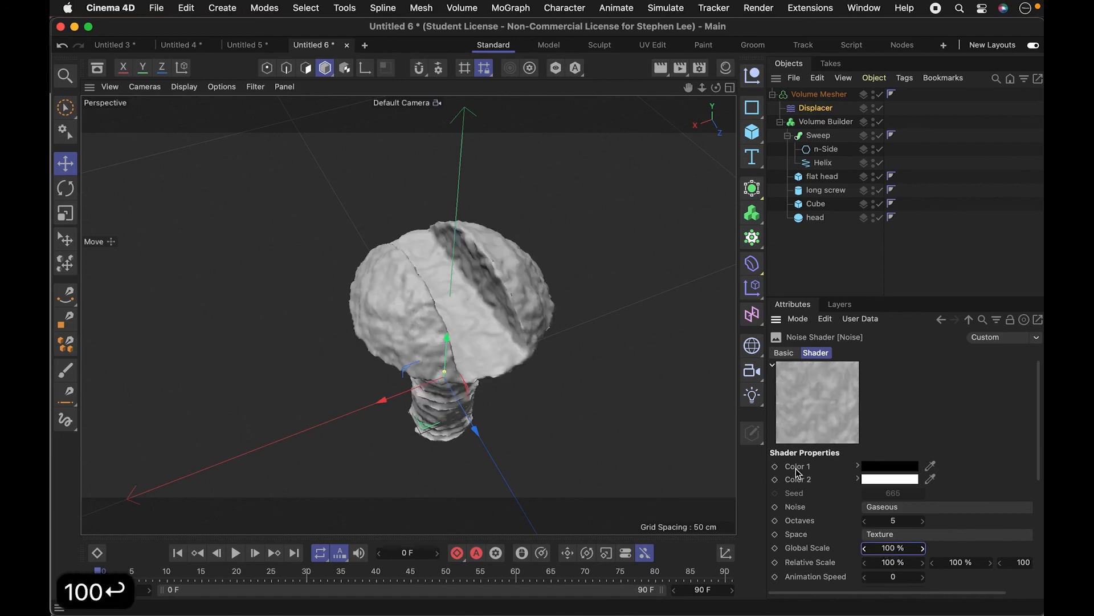
Try the Pezo noise type in the Displacer's shader and inspect the screw's surface.
left_click(923, 507)
left_click(877, 308)
key("2")
mouse_move(609, 385)
left_mouse_down()
mouse_move(521, 329)
mouse_move(488, 371)
mouse_move(438, 291)
mouse_move(618, 394)
left_mouse_up()
key("3")
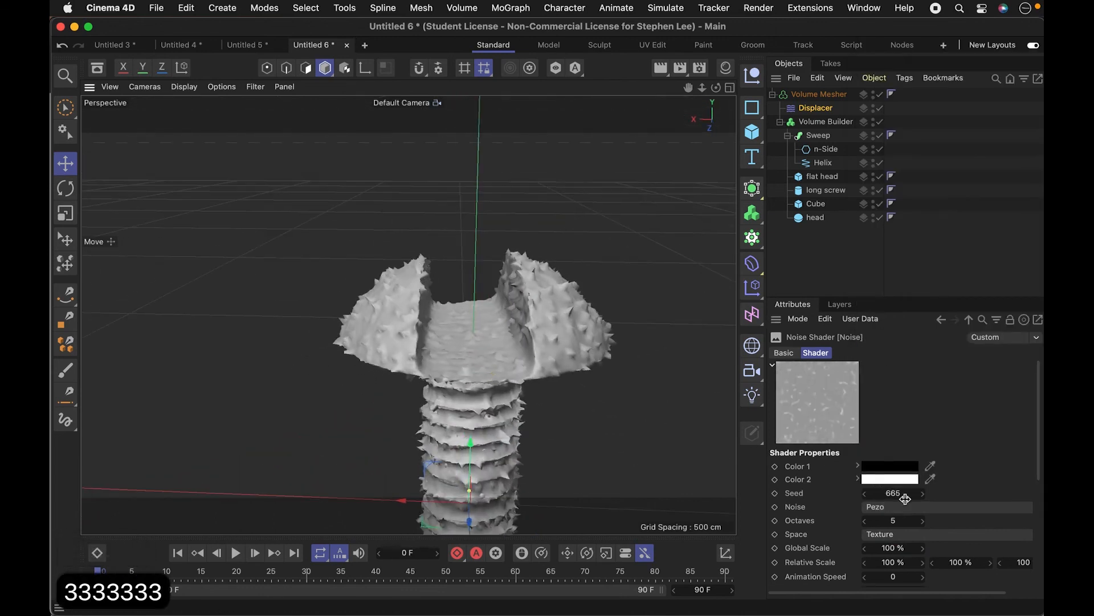
Switch the Displacer's noise type to Ober and lower its contrast to -87%.
left_click(911, 506)
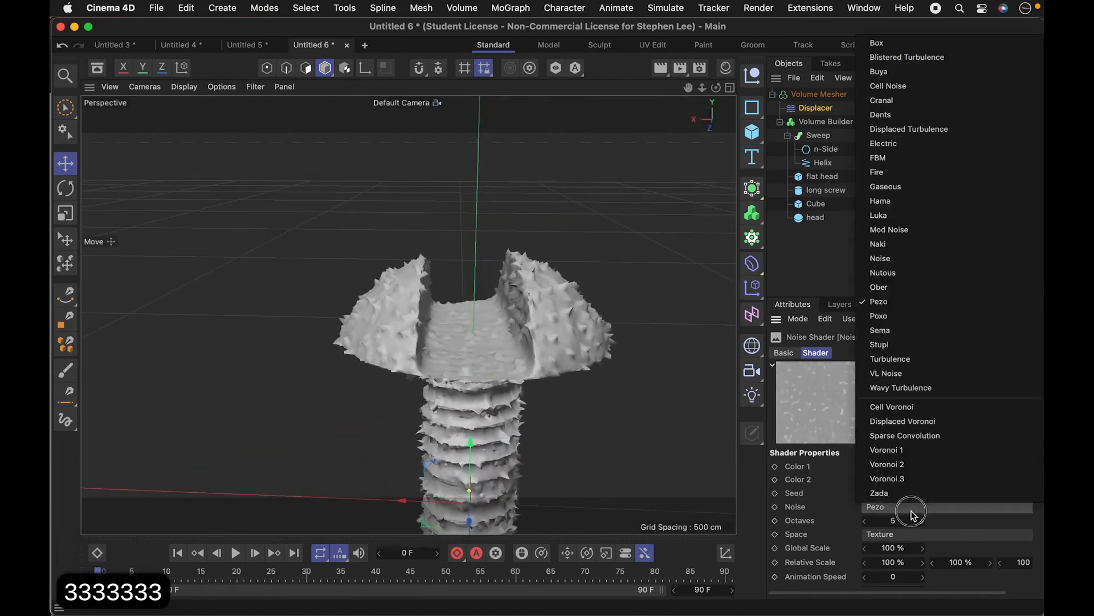
left_click(901, 287)
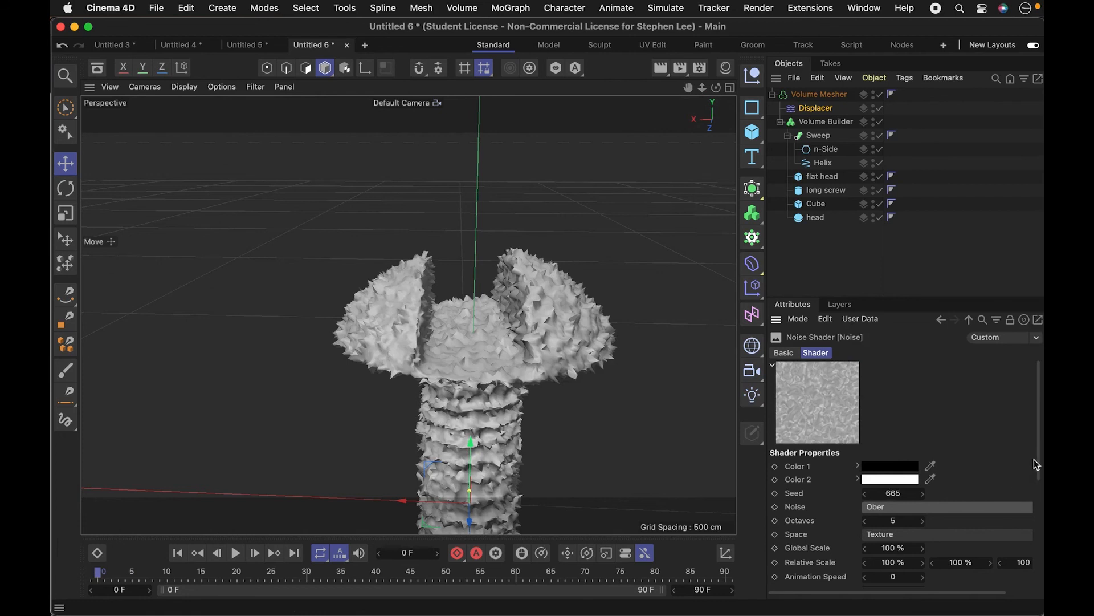
scroll(1031, 467, "down", 5)
left_click_drag(945, 549, 940, 544)
key("2")
left_click_drag(540, 372, 604, 354)
key("3")
key("1")
key("3")
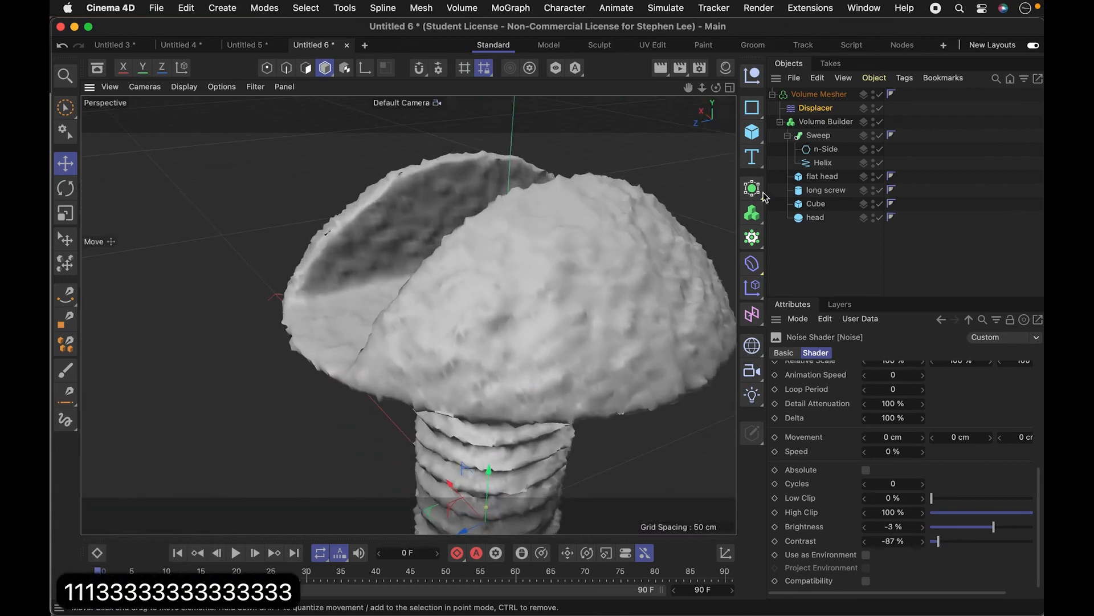
Move the SDF Smooth filter to the top of the Volume Builder's object list, above SDF Dilate and Erode.
left_click(822, 122)
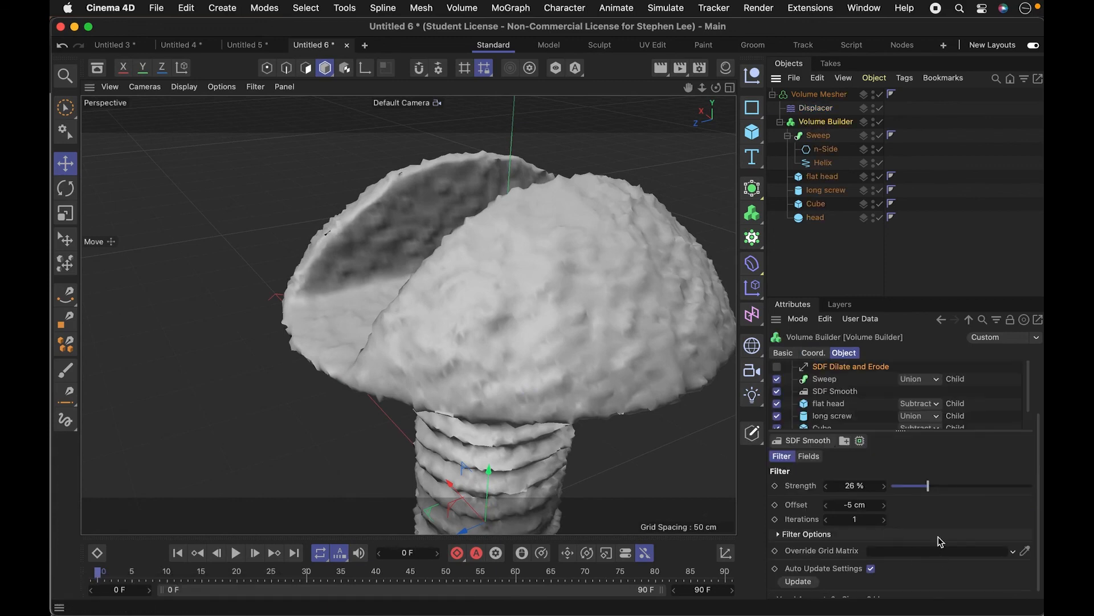
left_click(827, 379)
scroll(827, 382, "up", 2)
mouse_move(832, 433)
left_mouse_down()
mouse_move(841, 406)
mouse_move(827, 412)
left_mouse_up()
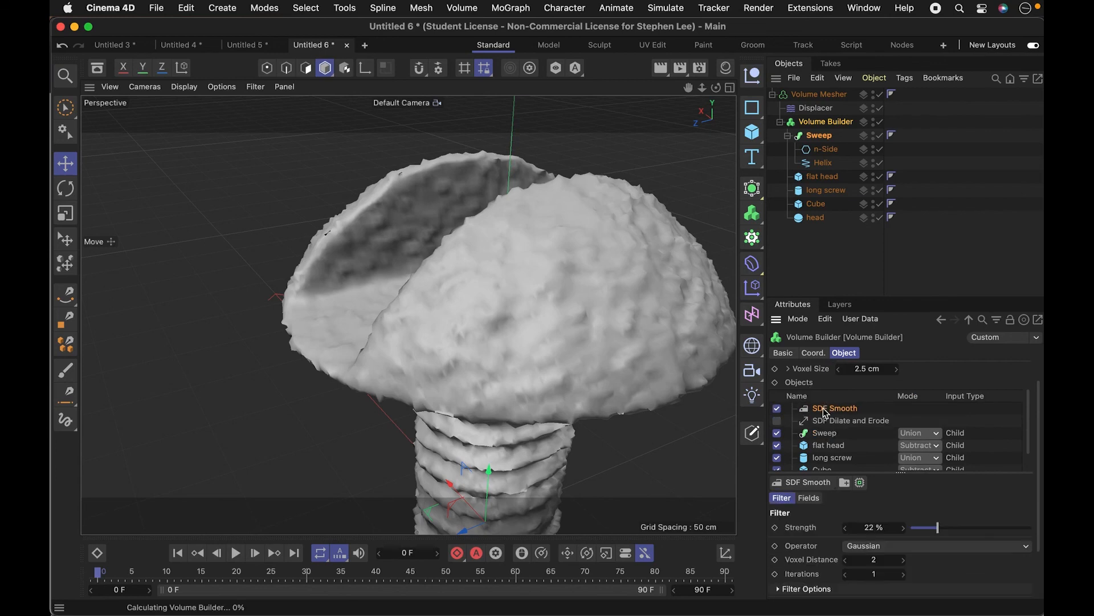
Set the SDF Smooth filter's strength to 15% and enable the SDF Dilate and Erode filter.
left_click(953, 527)
left_click_drag(950, 529, 928, 527)
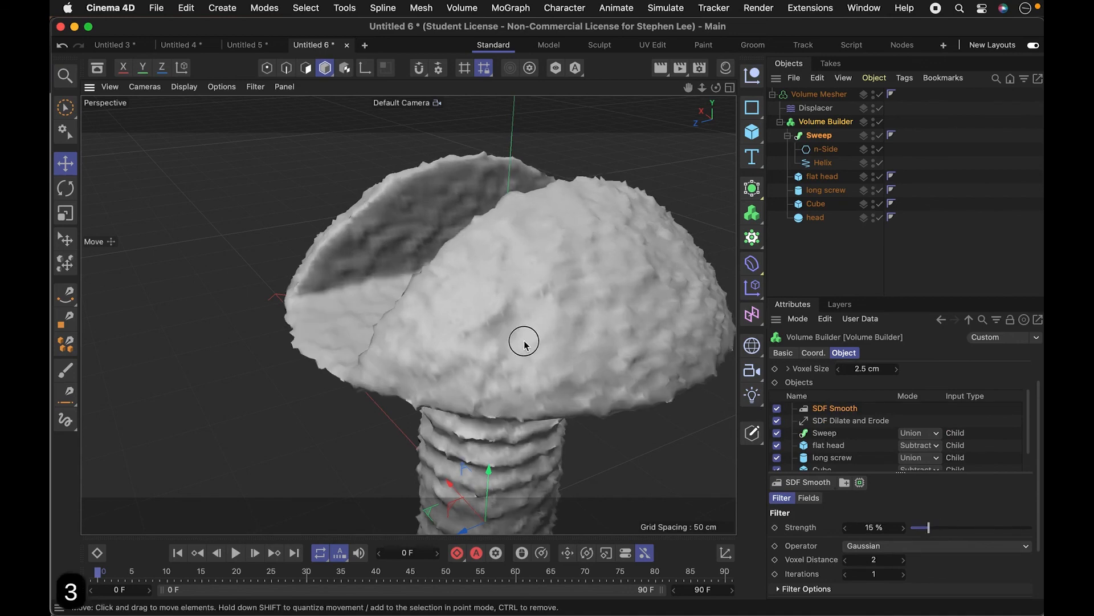
Inspect the displaced screw's head, slot and threads from several angles.
left_click_drag(525, 344, 536, 376)
key("2")
key("1")
key("3")
key("2")
key("3")
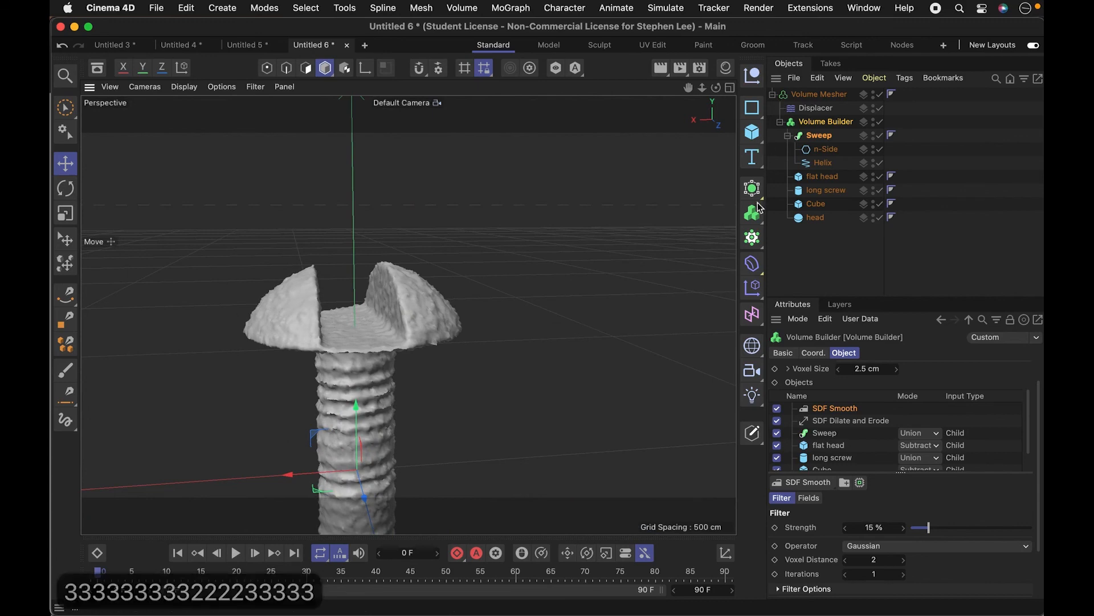
key("3")
left_click_drag(506, 454, 573, 376)
key("1")
key("3")
Collapse the Sweep's children and select the Volume Builder to review its settings alongside the finished screw.
left_click(843, 124)
left_click(845, 235)
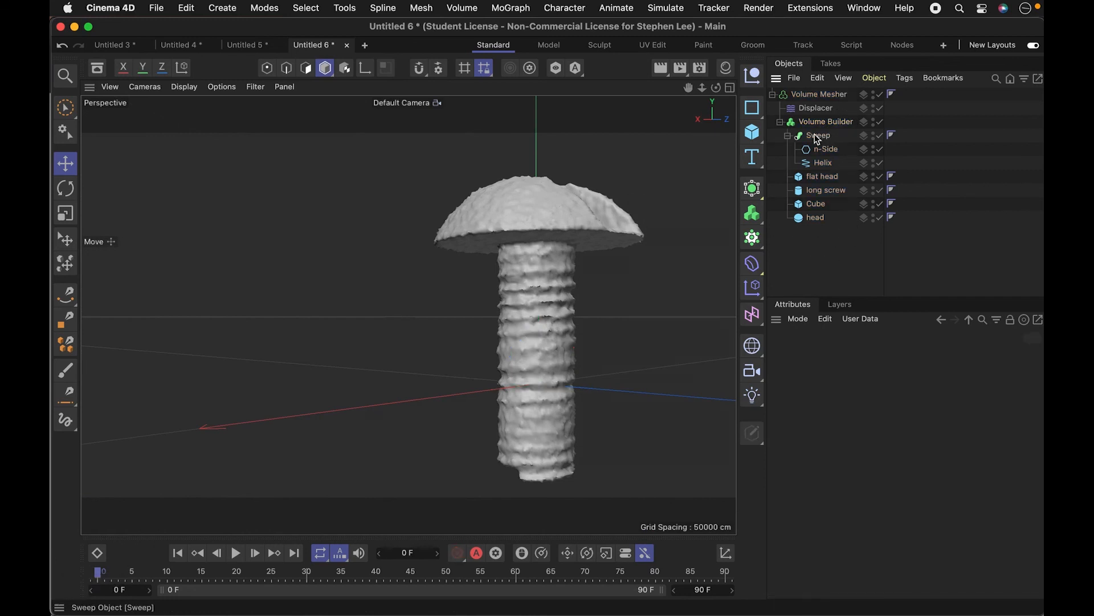
left_click(788, 137)
left_click(823, 126)
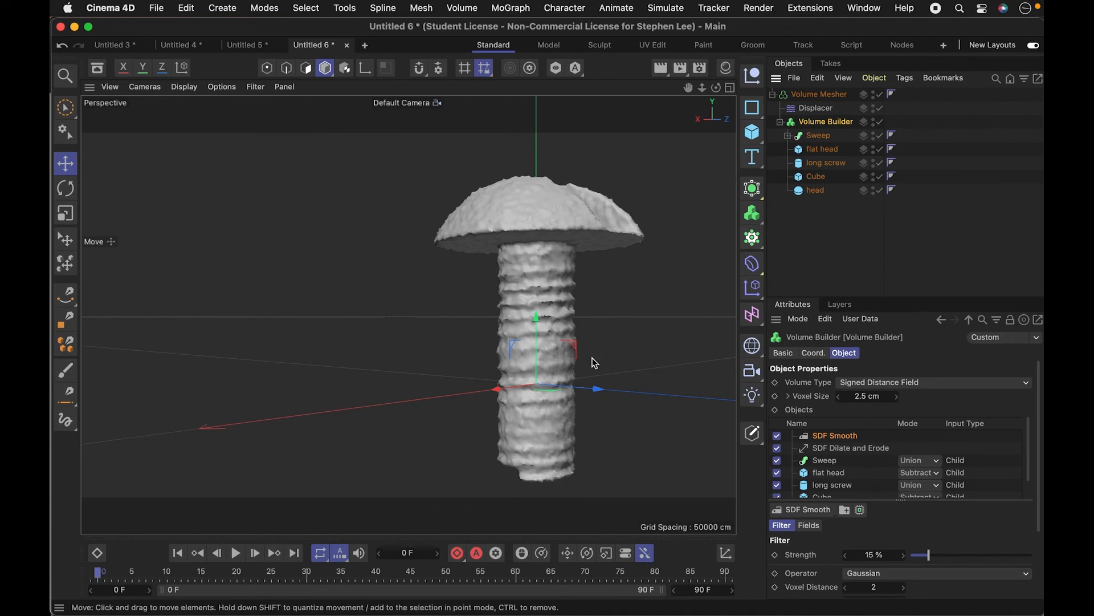
key("3")
left_click_drag(552, 391, 584, 462)
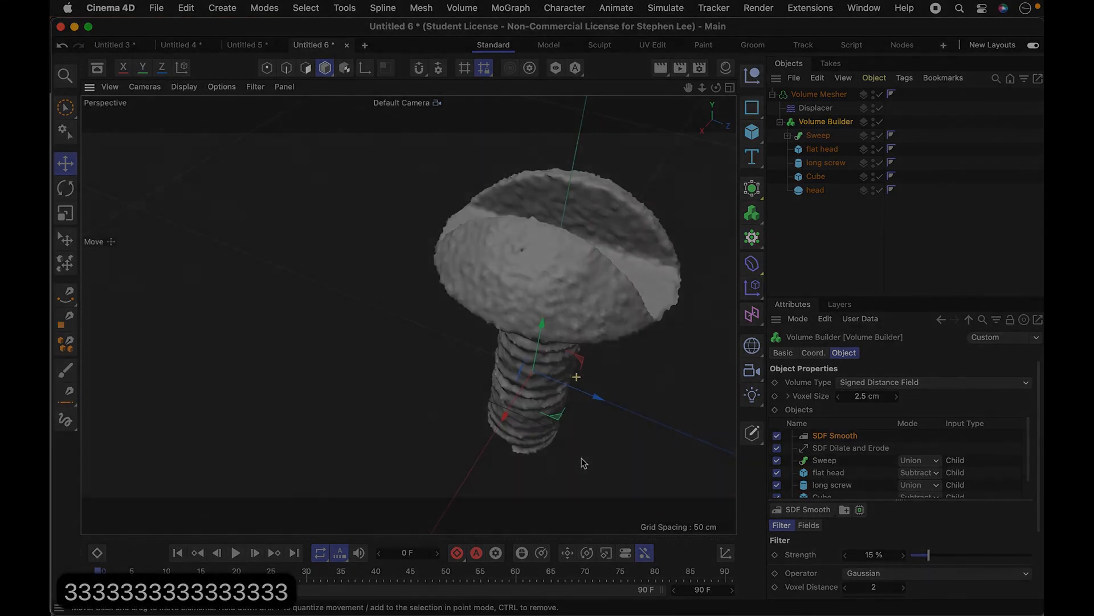